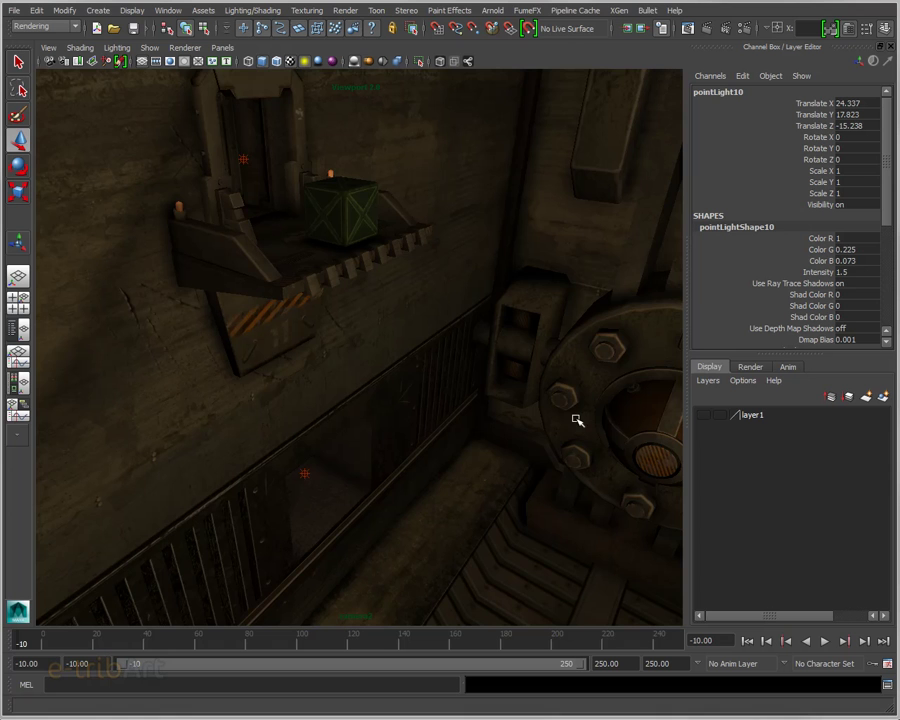
- Orbit the arena, selecting the crate, porte_ouest, hall_ouest and pointLight3 in turn
mouse_move(500, 440)
left_mouse_down("alt")
mouse_move(518, 407)
mouse_move(480, 434)
mouse_move(512, 430)
left_mouse_up("alt")
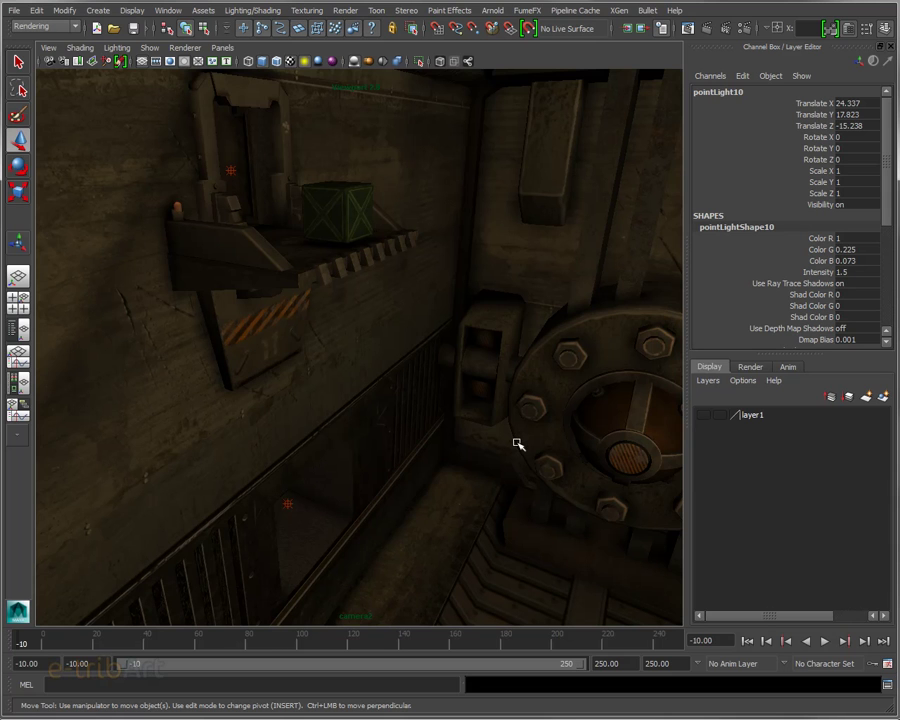
mouse_move(424, 310)
left_mouse_down("alt")
mouse_move(388, 338)
mouse_move(355, 230)
left_mouse_up("alt")
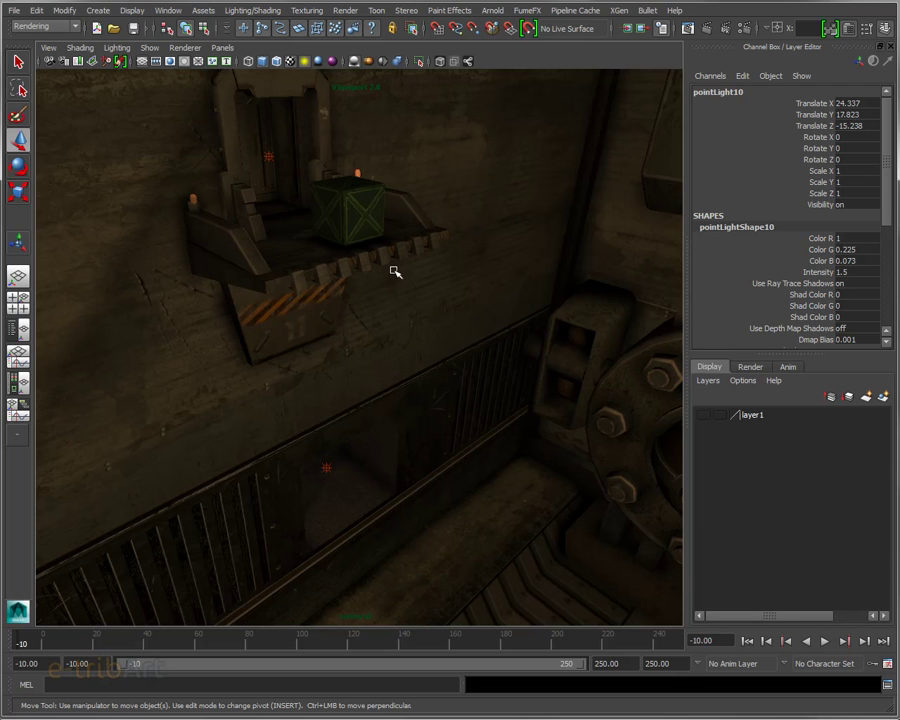
middle_click_drag(392, 268, 379, 214, "alt")
left_click_drag(380, 214, 440, 197, "alt")
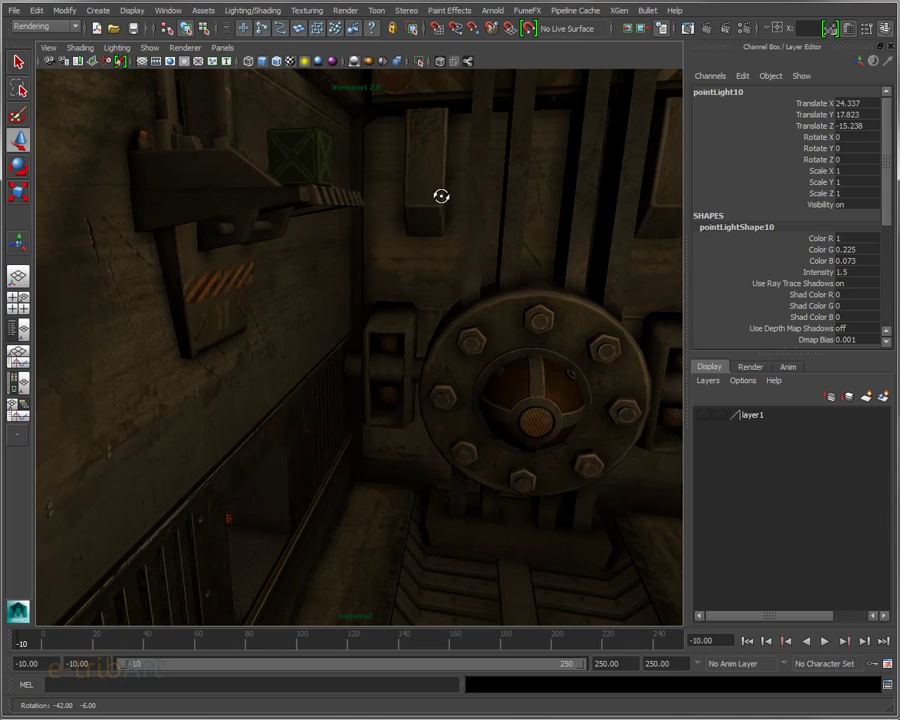
left_click(300, 156)
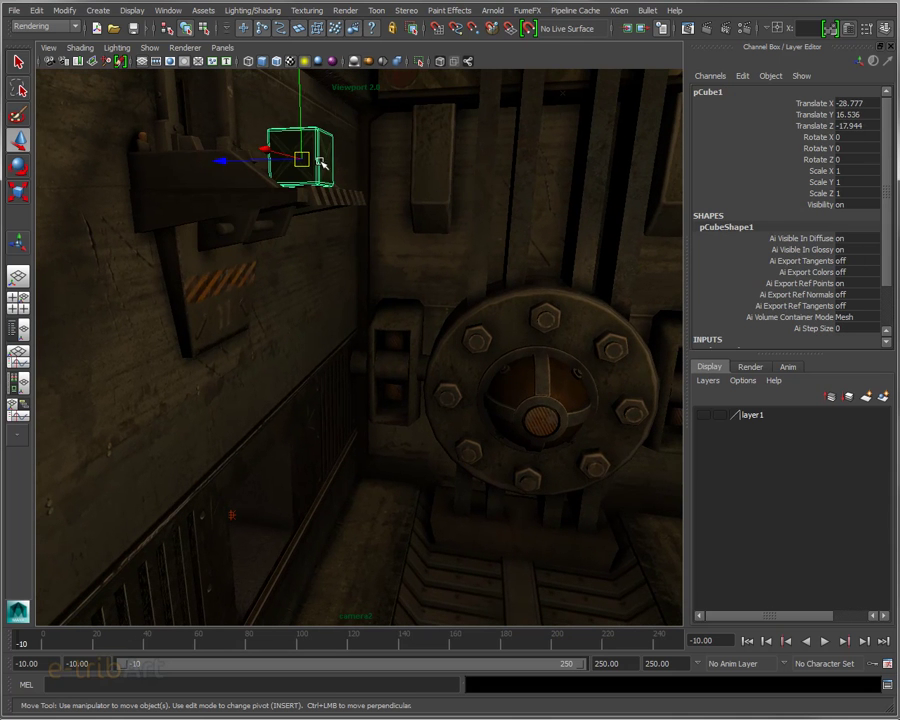
left_click(500, 328)
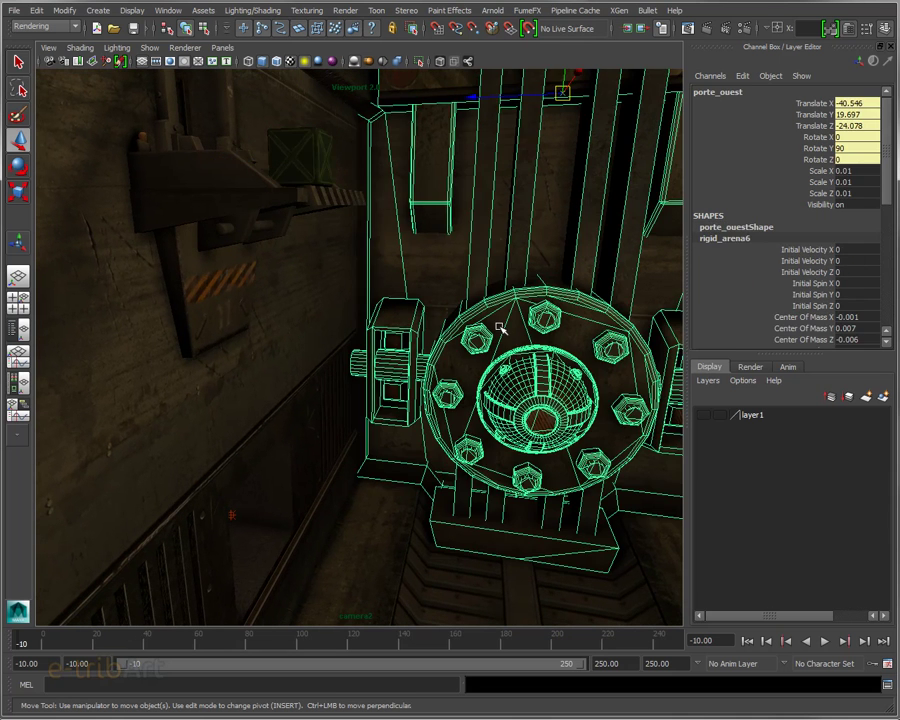
left_click(330, 322)
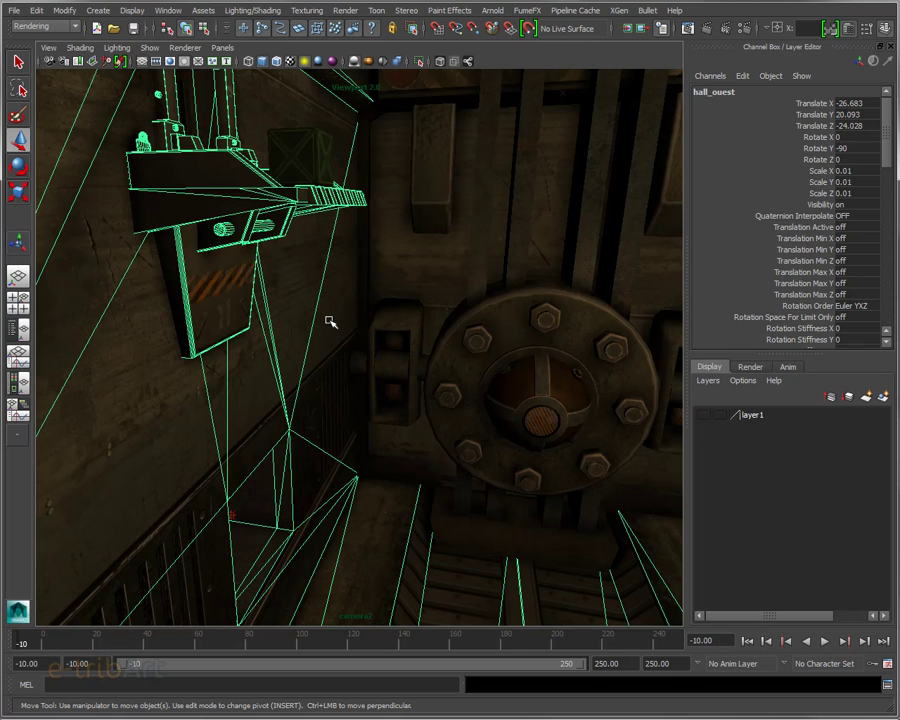
left_click_drag(330, 318, 393, 310, "alt")
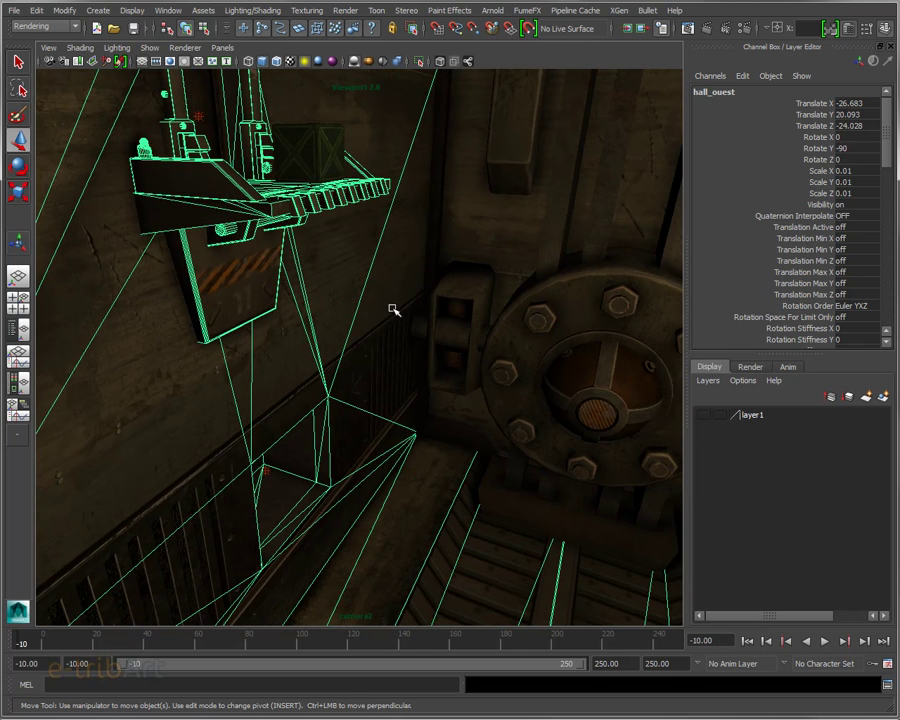
left_click(603, 155)
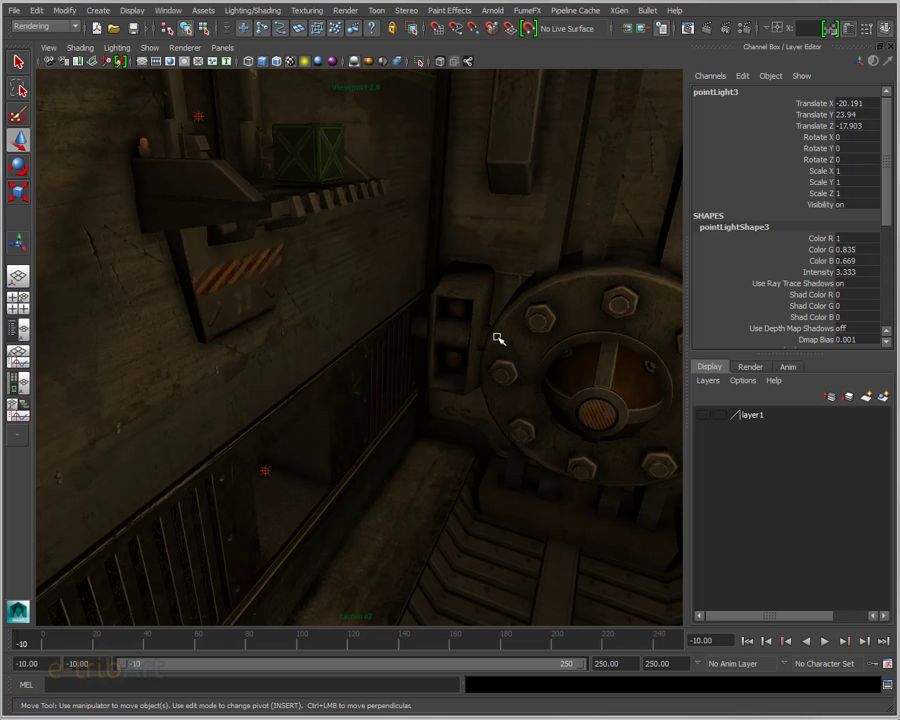
- Frame pointLight3, orbit toward the corridor and hatch, then open the menu set list
mouse_move(498, 339)
left_mouse_down("alt")
mouse_move(530, 315)
mouse_move(228, 316)
mouse_move(231, 309)
left_mouse_up("alt")
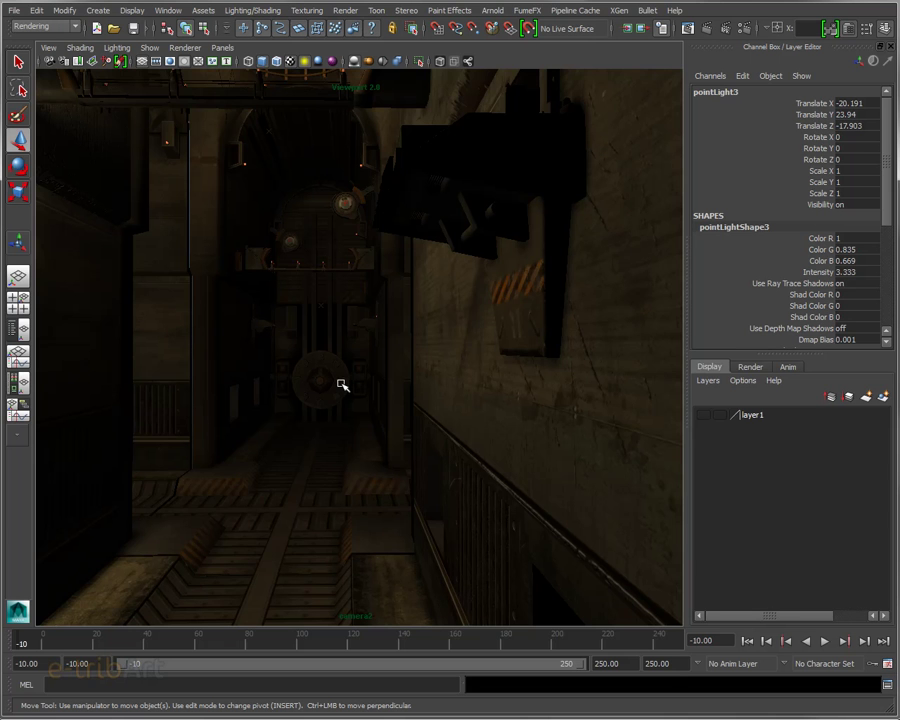
key("f")
mouse_move(340, 383)
left_mouse_down("alt")
mouse_move(375, 431)
mouse_move(474, 404)
mouse_move(622, 432)
mouse_move(636, 396)
mouse_move(630, 402)
left_mouse_up("alt")
scroll(460, 378, "up", 5)
scroll(463, 342, "up", 3)
mouse_move(464, 342)
left_mouse_down("alt")
mouse_move(402, 348)
mouse_move(488, 305)
left_mouse_up("alt")
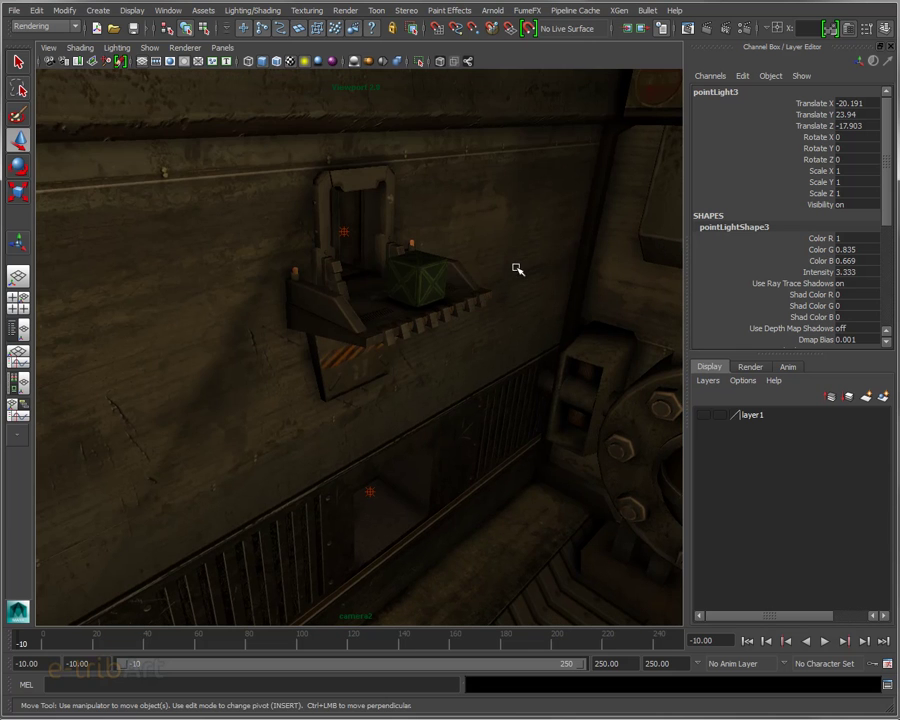
mouse_move(538, 398)
left_mouse_down("alt")
mouse_move(534, 281)
mouse_move(564, 385)
left_mouse_up("alt")
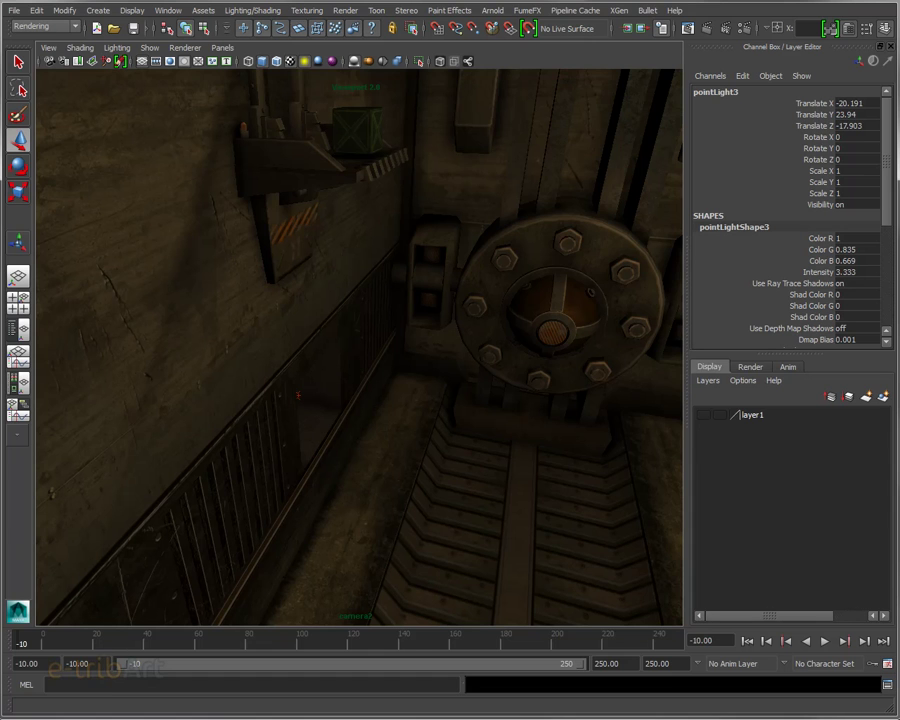
left_click(20, 26)
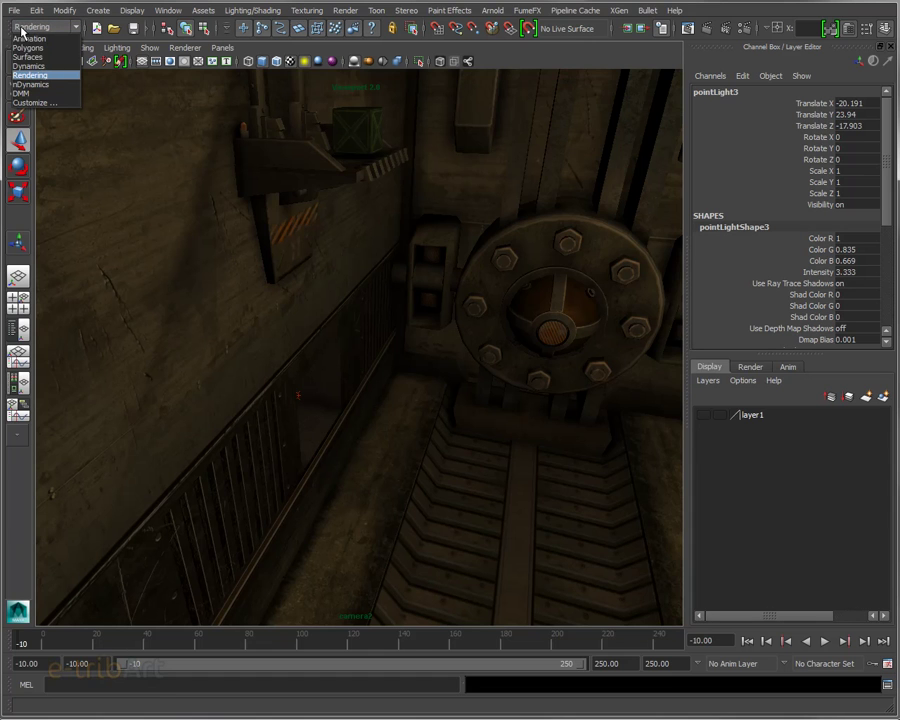
- Switch to Dynamics and open Create Passive Rigid Body options for porte_ouest
left_click(27, 66)
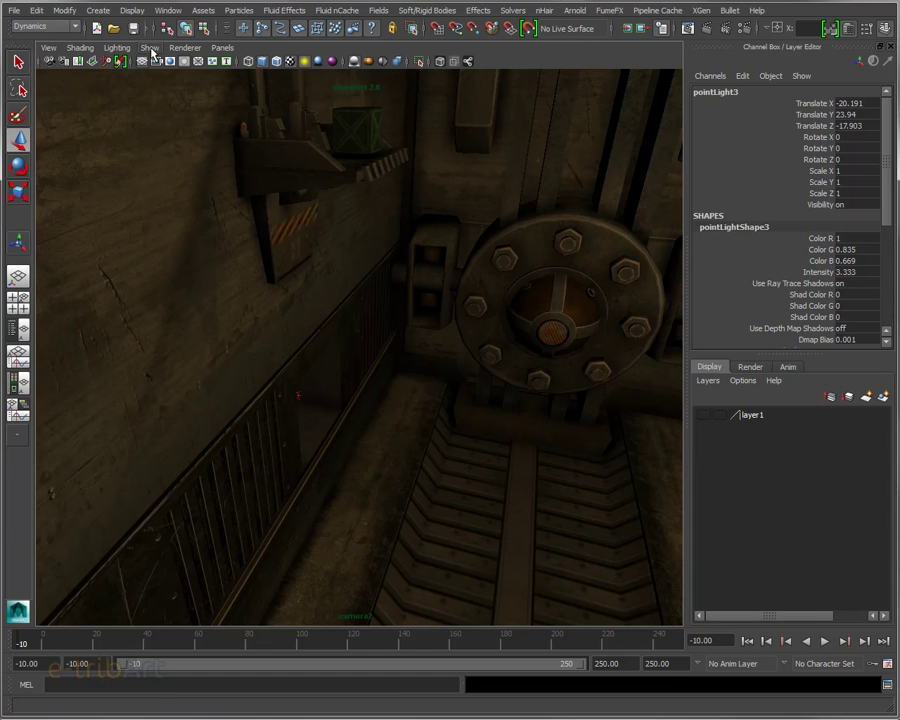
left_click(440, 12)
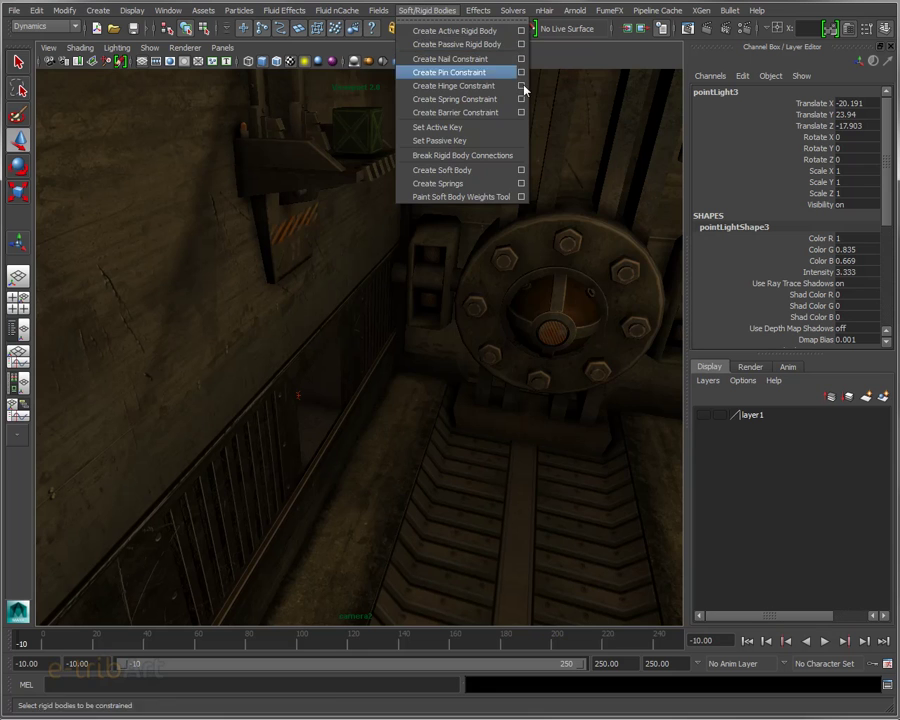
left_click(613, 217)
left_click(526, 217)
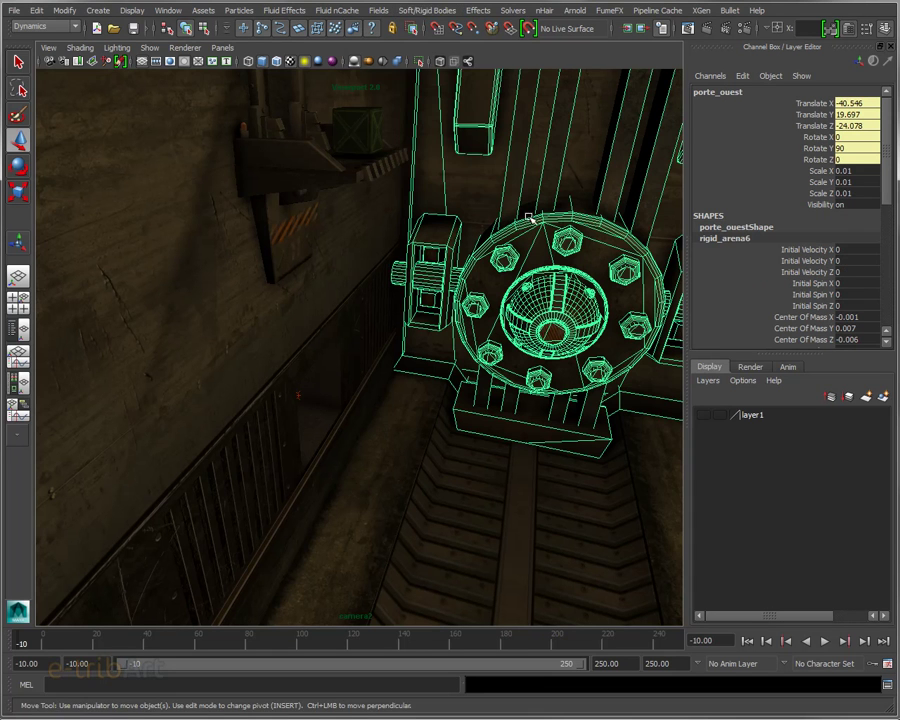
left_click(421, 12)
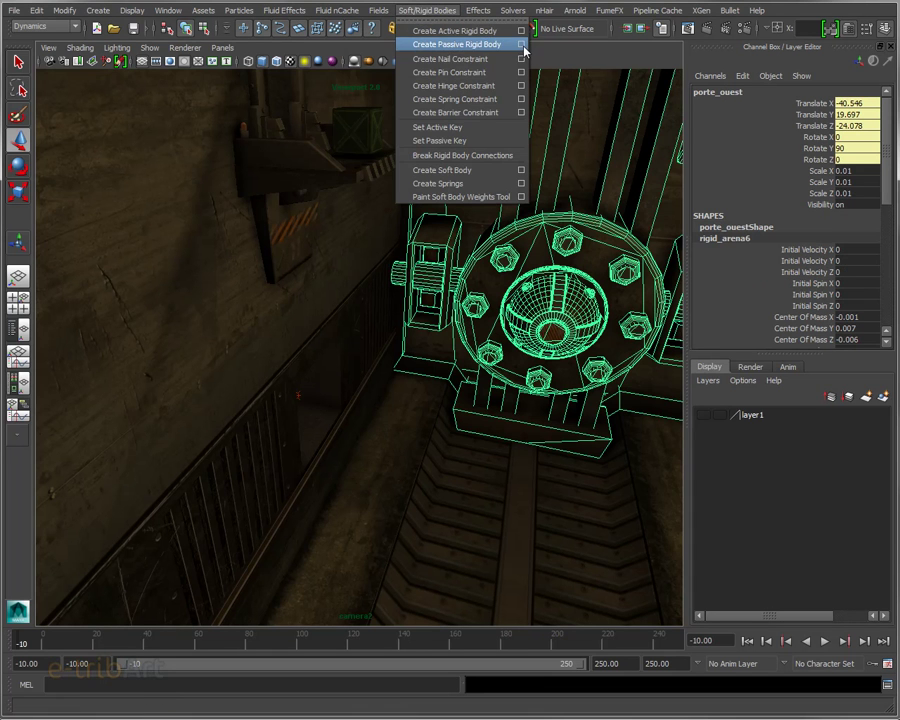
left_click(522, 45)
left_click_drag(656, 208, 432, 58)
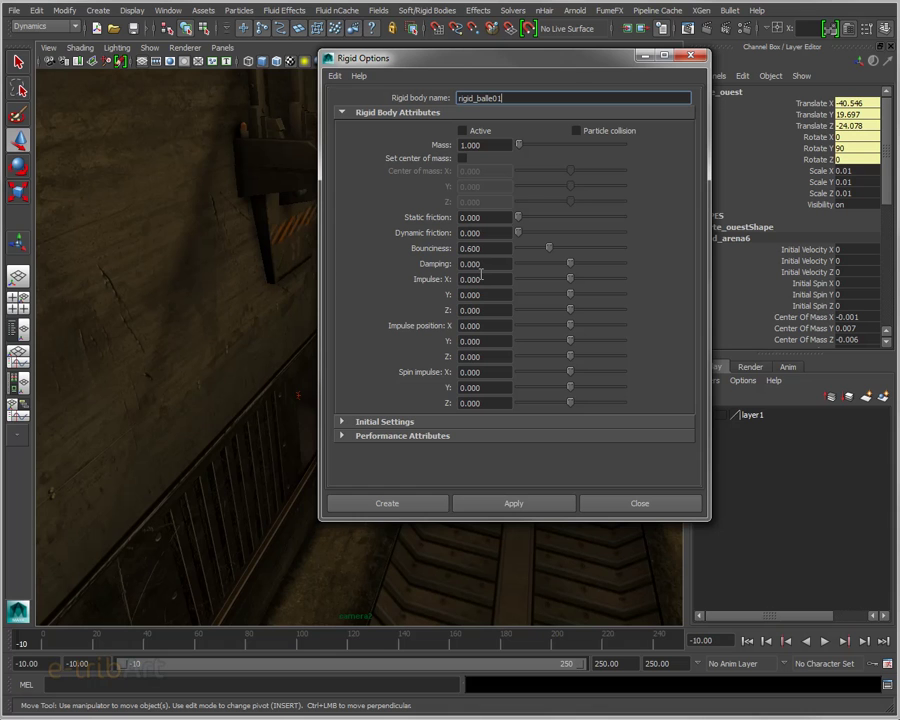
- Expand and review Initial Settings in Rigid Options, then close the dialog
left_click(436, 424)
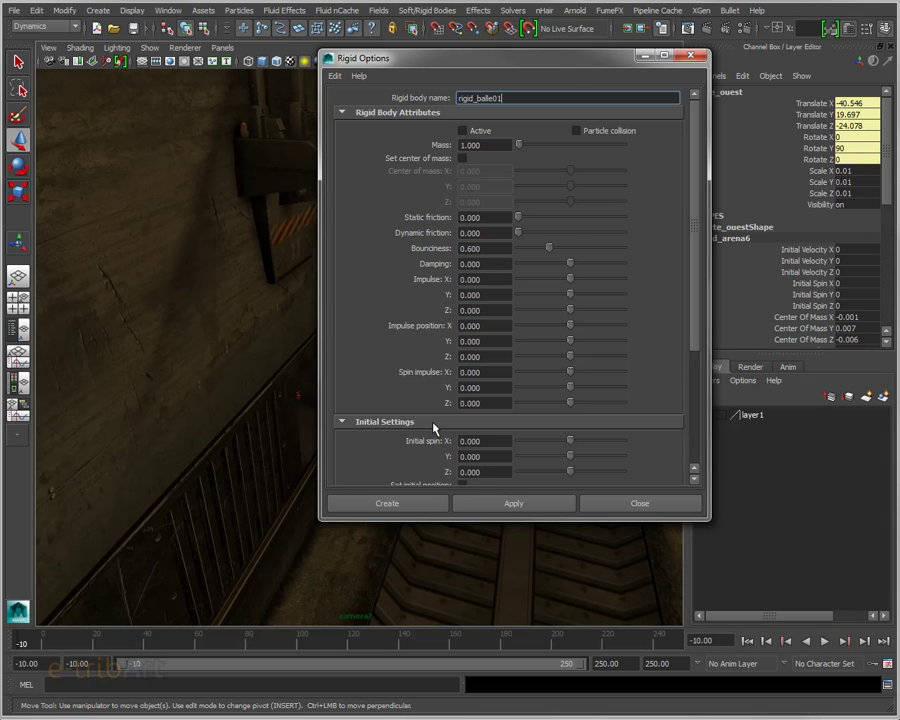
scroll(434, 430, "down", 3)
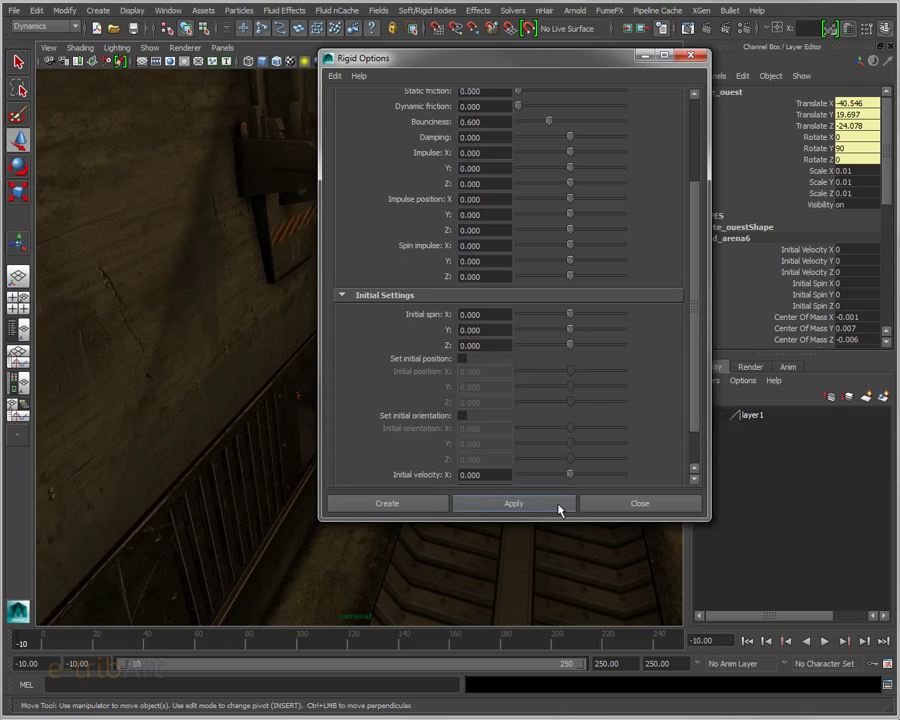
left_click_drag(568, 62, 532, 58)
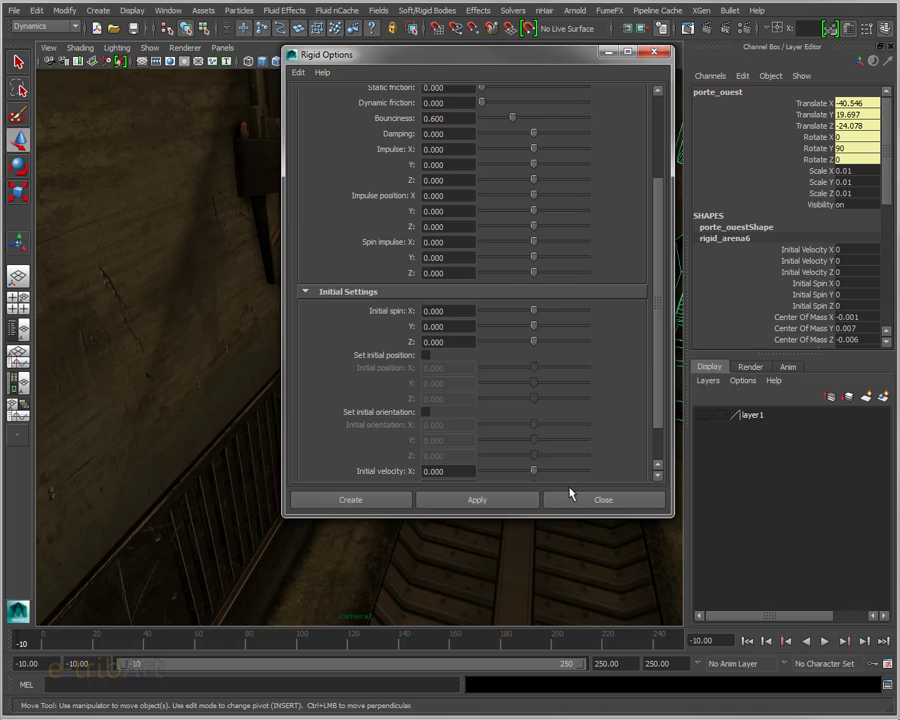
left_click(557, 509)
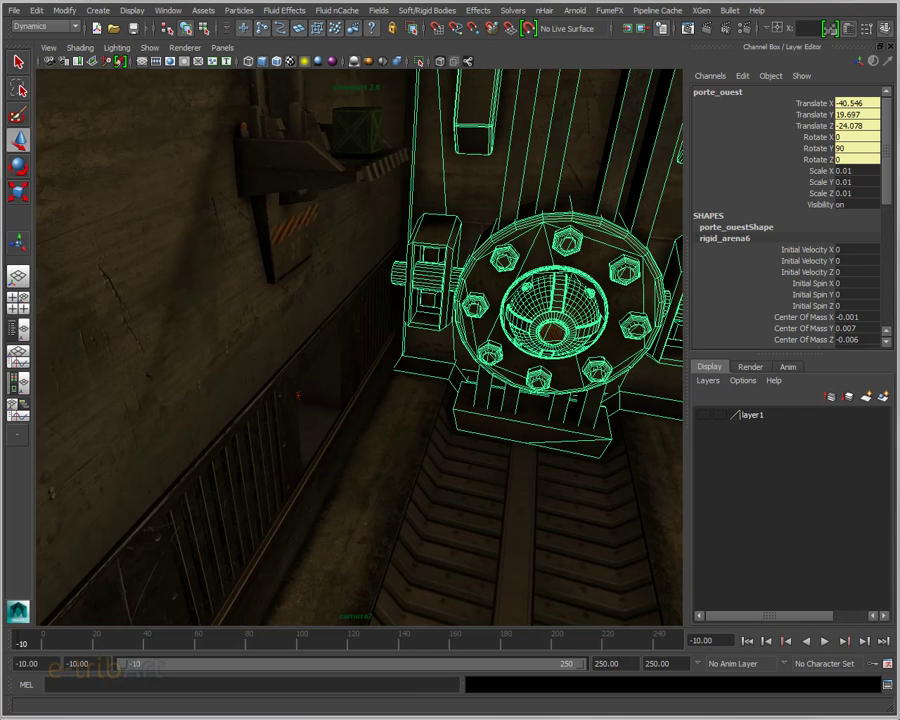
- Pick-walk up to arena and step through hall_sud to porte_est in the Outliner
key("Up")
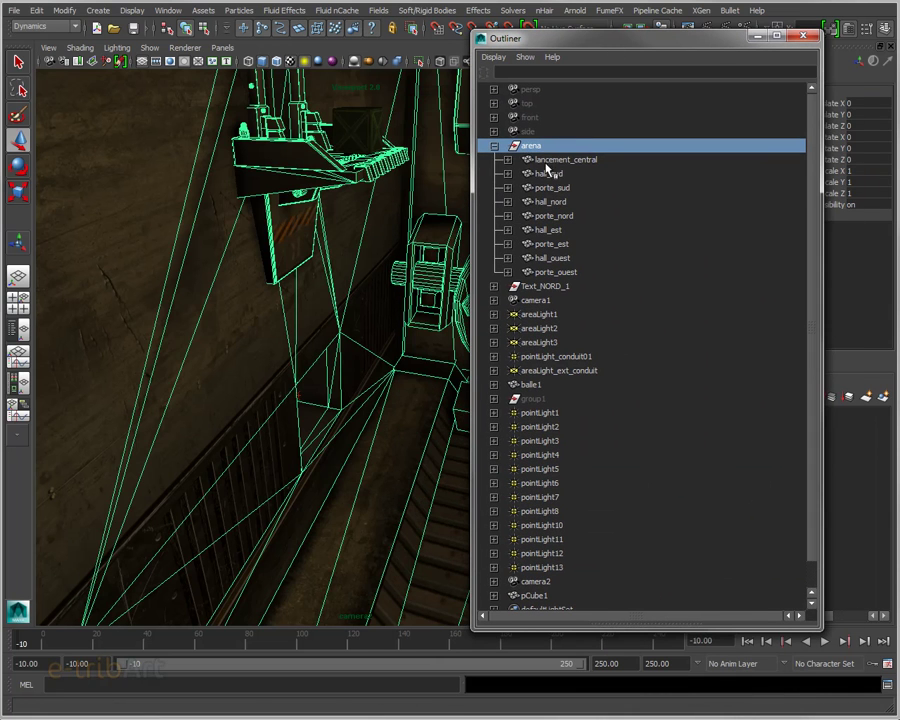
key("Down")
left_click(548, 174)
left_click(545, 188)
left_click(543, 202)
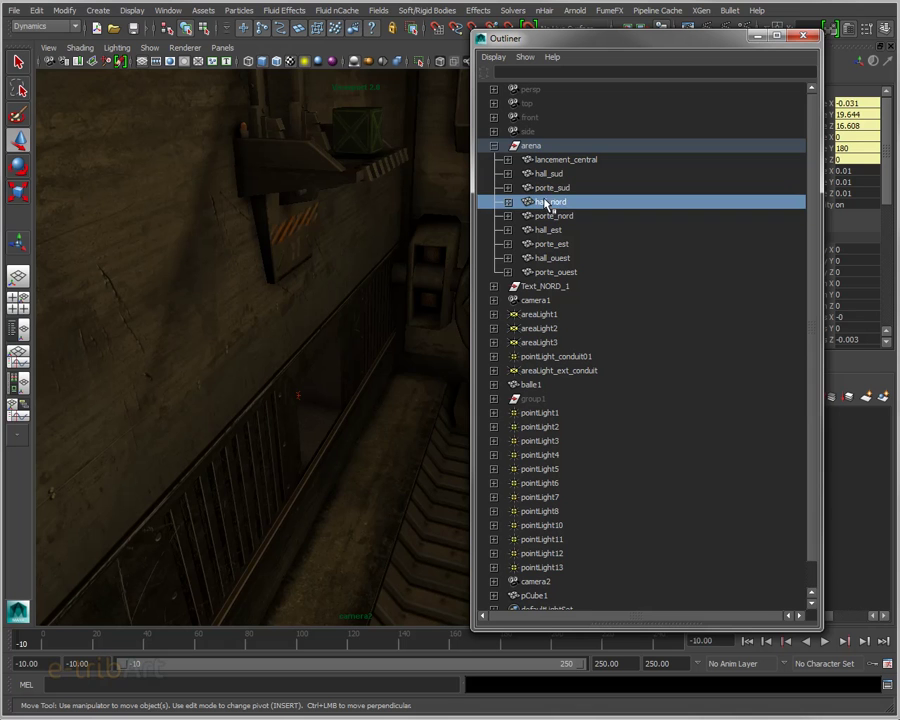
left_click(547, 216)
left_click(548, 230)
left_click(549, 244)
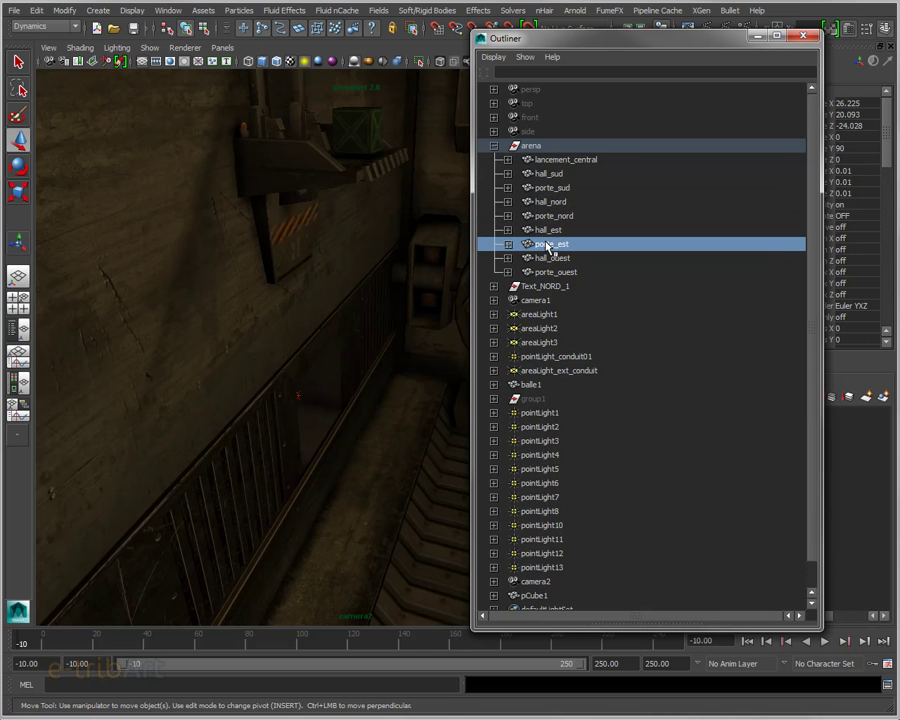
- Expand lancement_central and select rigid_arena1 to show mass 1, bounciness 0.6
left_click_drag(594, 40, 437, 29)
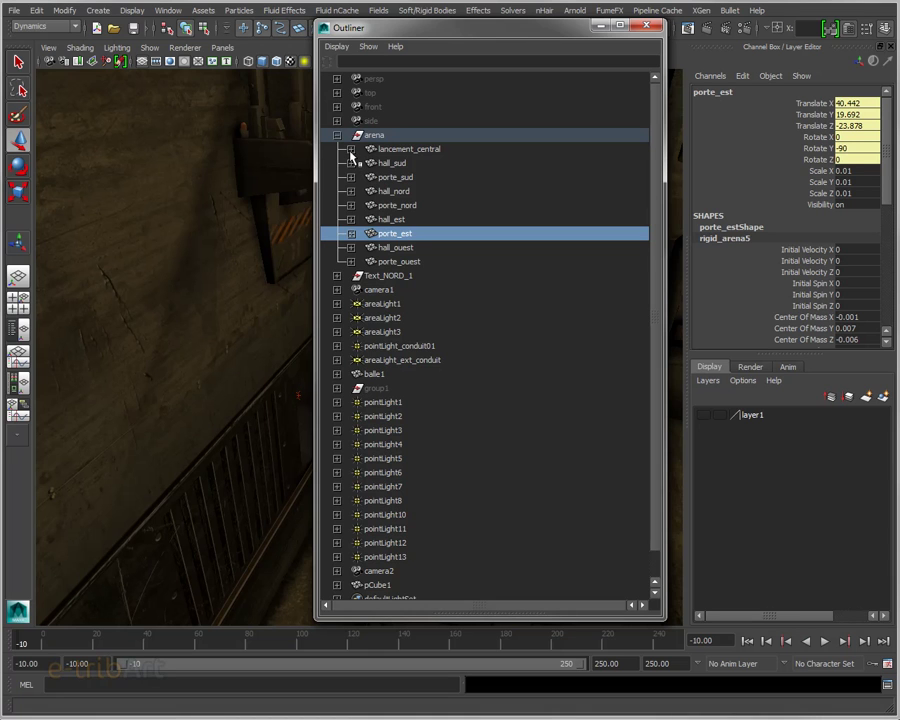
left_click(350, 149)
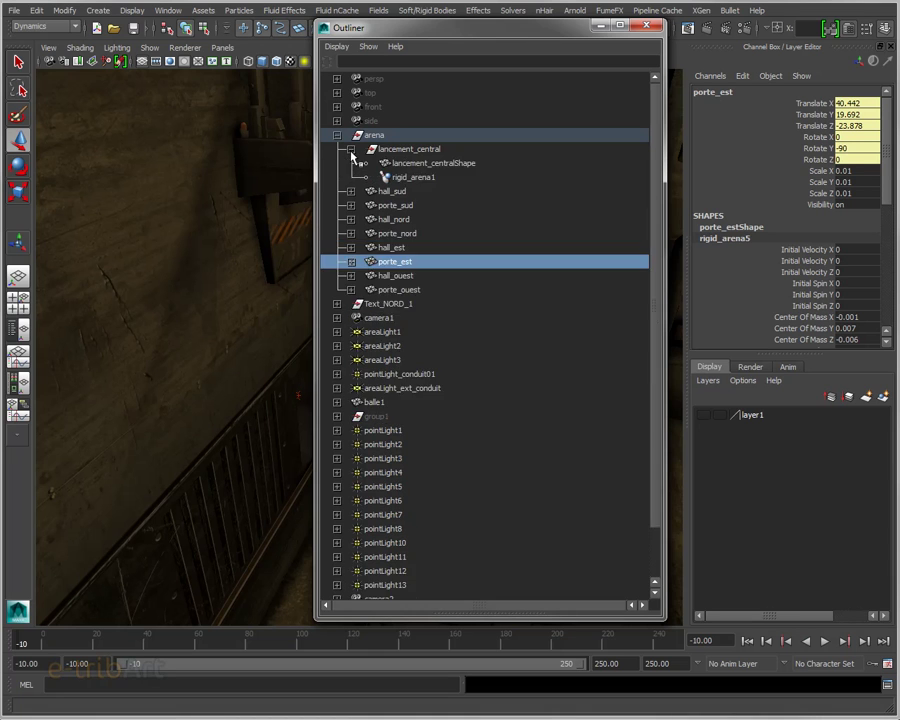
left_click(398, 177)
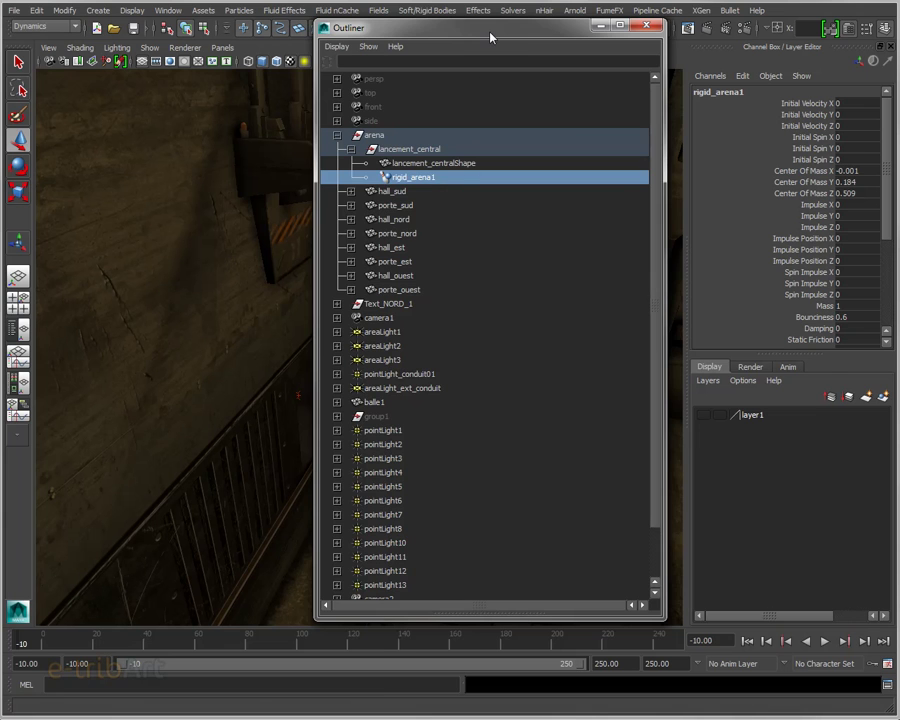
left_click_drag(344, 22, 387, 30)
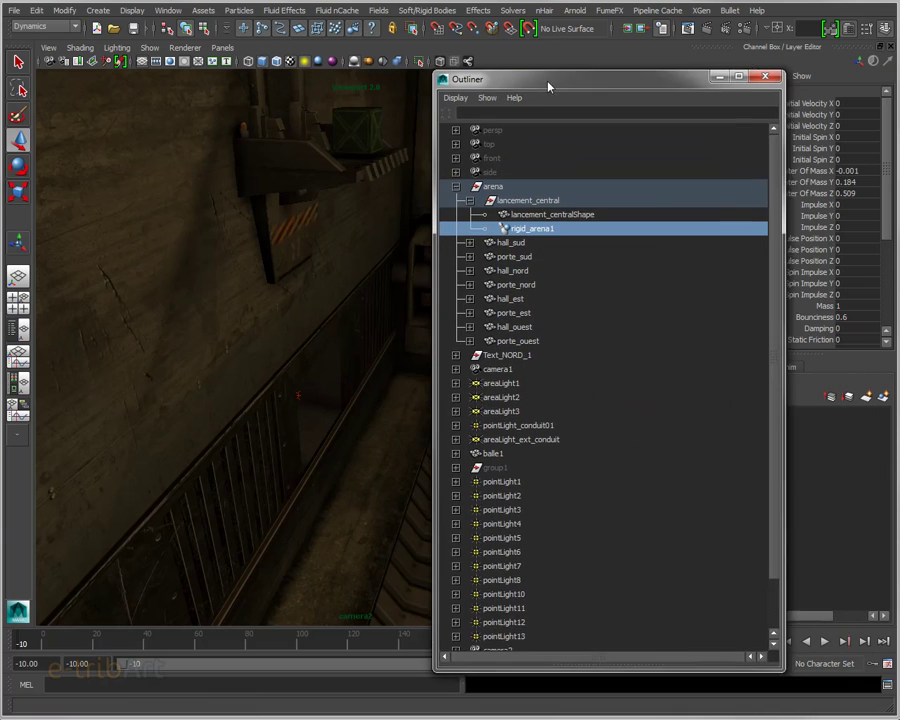
- Drag the Outliner, showing arena and rigid_arena1, back over the viewport
left_click_drag(546, 84, 490, 62)
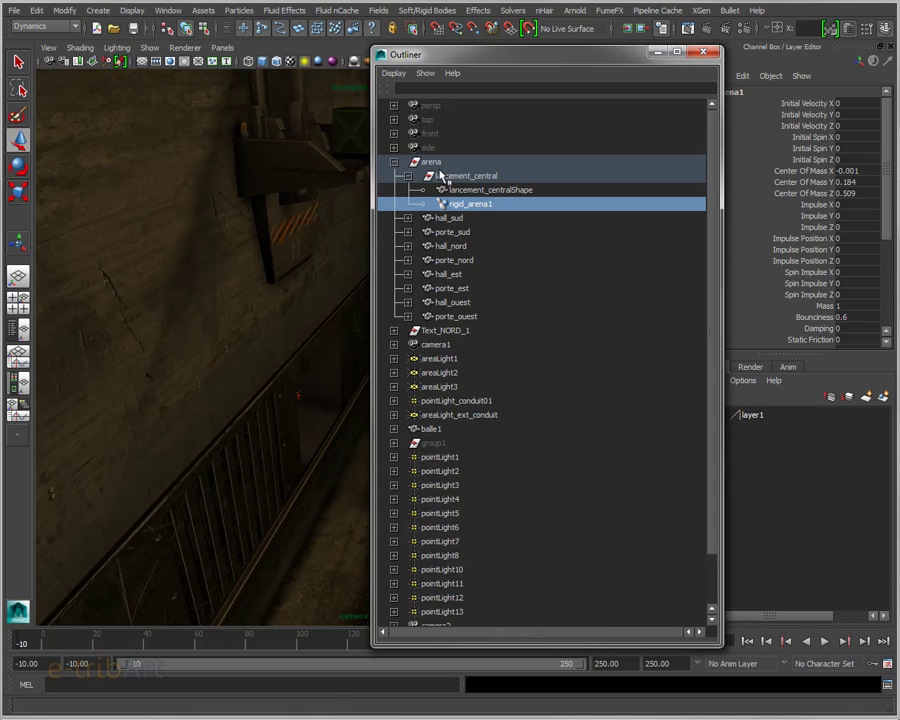
- Expand porte_ouest and select rigid_arena6 to inspect mass 1 and bounciness 0.6
left_click(436, 163)
left_click(441, 176)
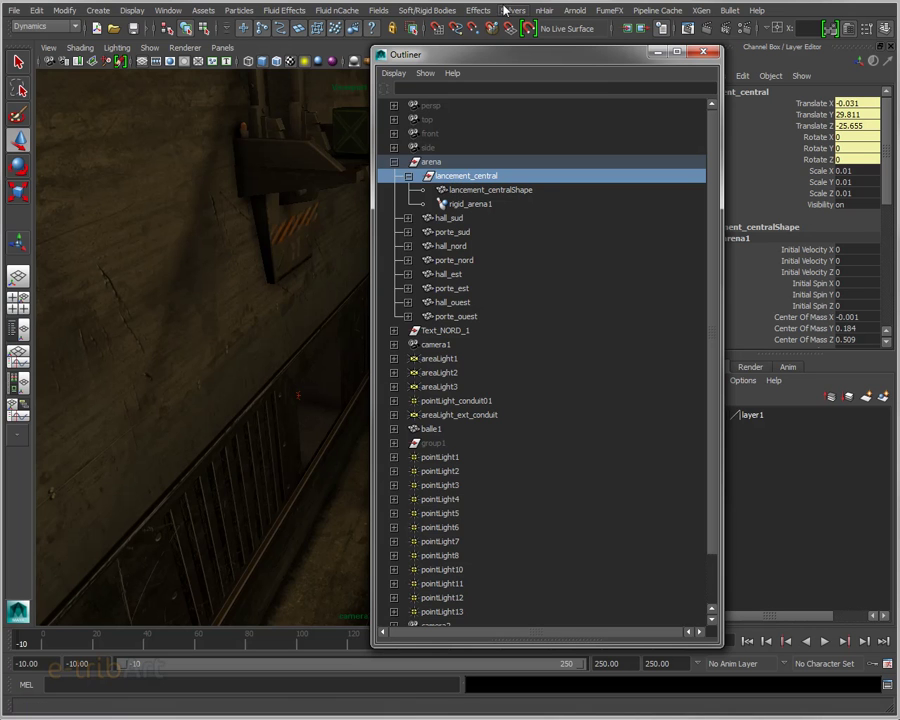
left_click_drag(478, 56, 163, 54)
left_click(542, 231)
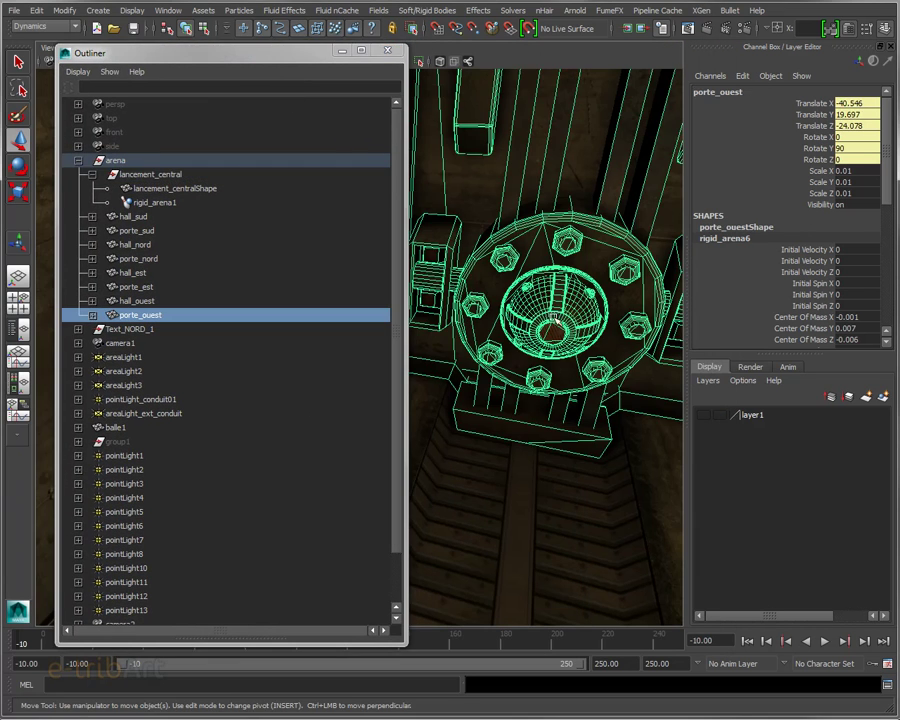
left_click(92, 315)
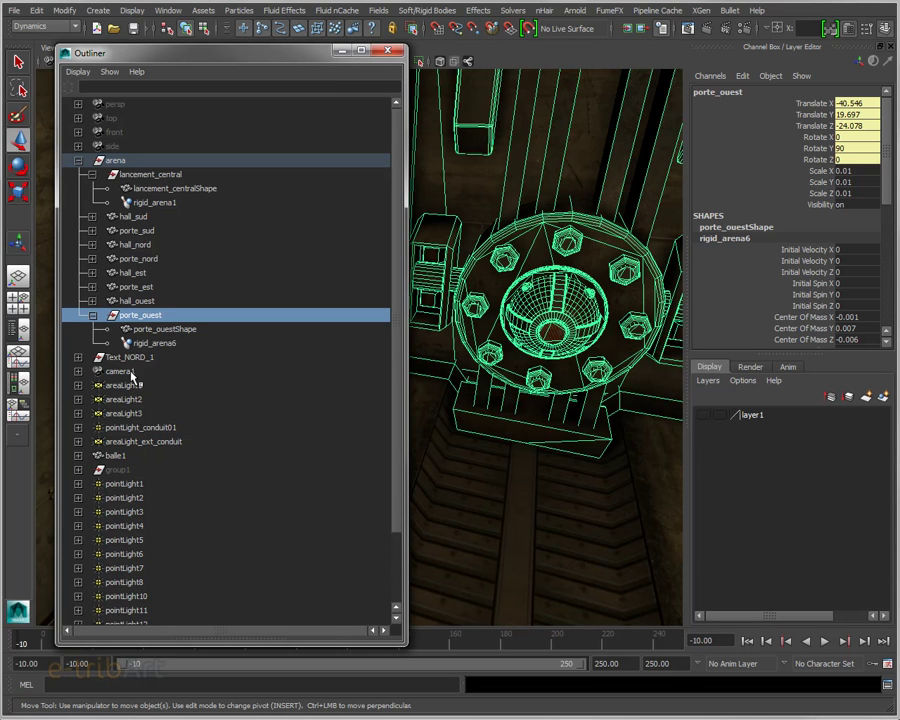
left_click(150, 344)
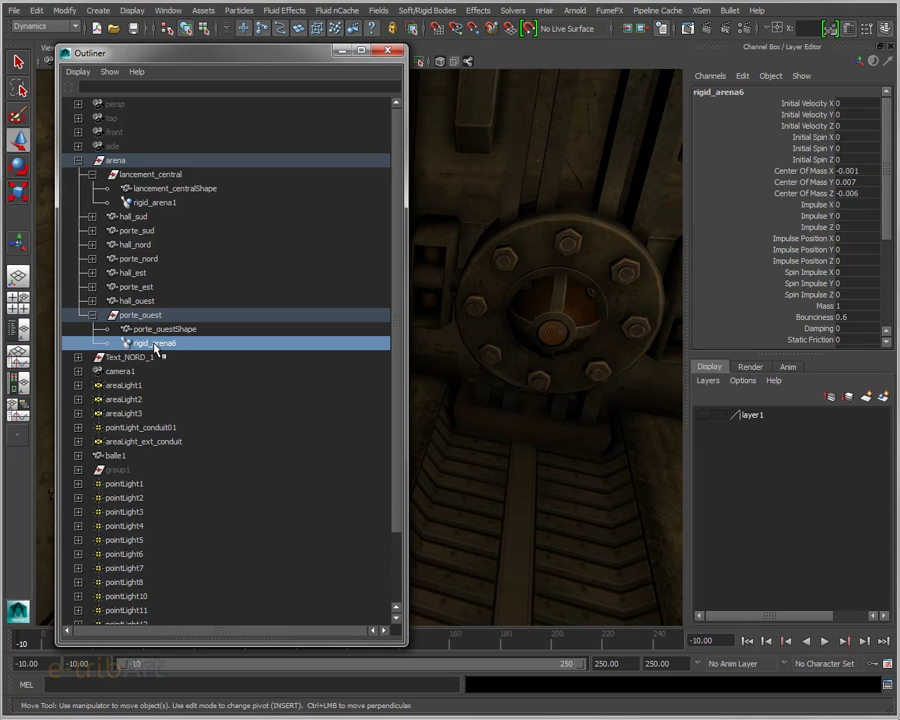
left_click(139, 316)
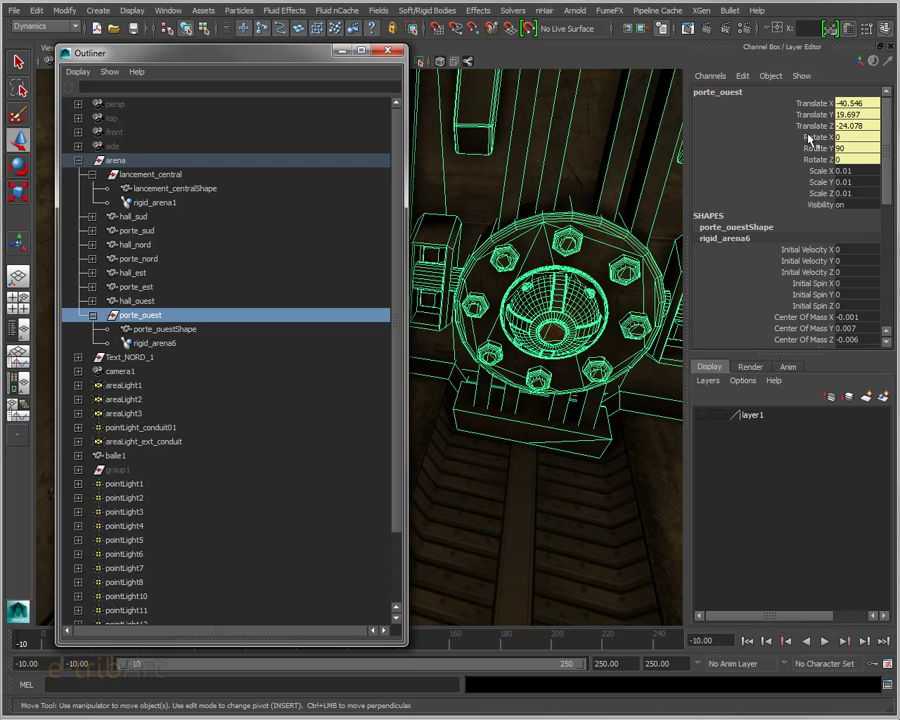
left_click_drag(815, 103, 810, 162)
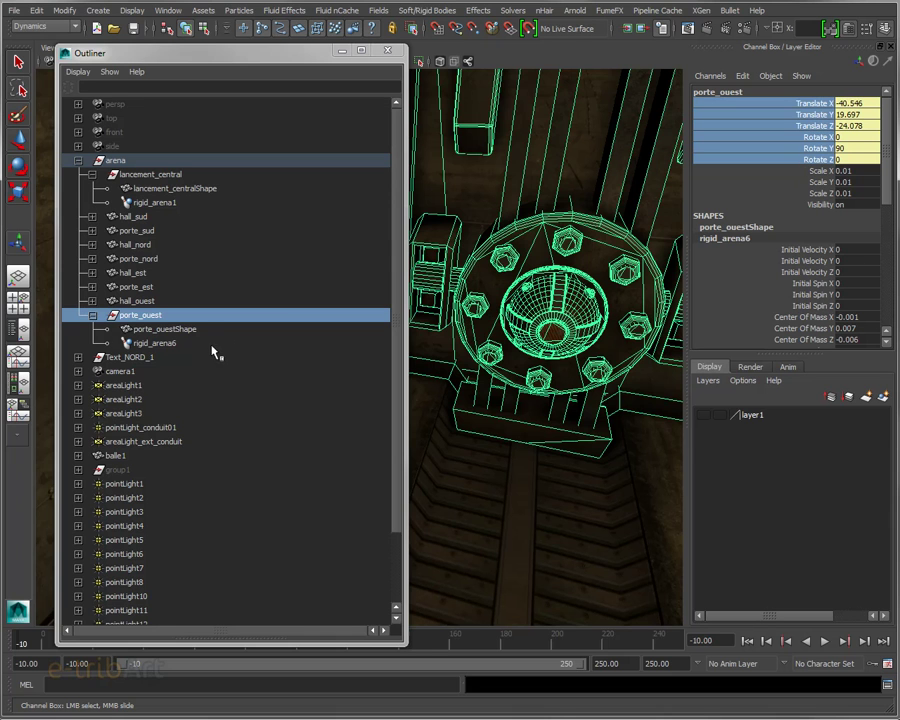
left_click(156, 342)
key("w")
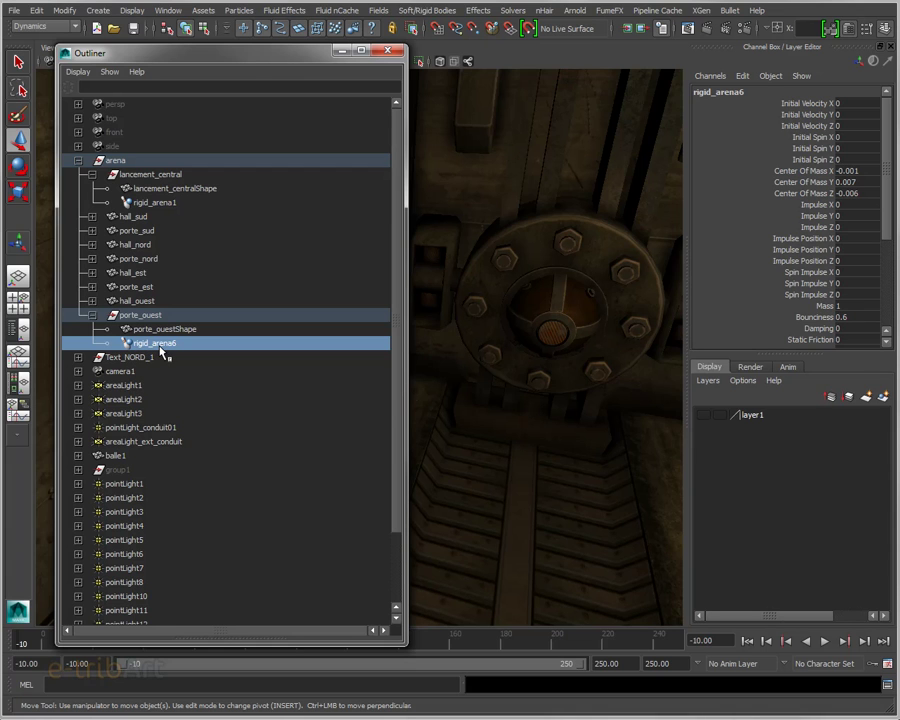
left_click_drag(134, 55, 899, 70)
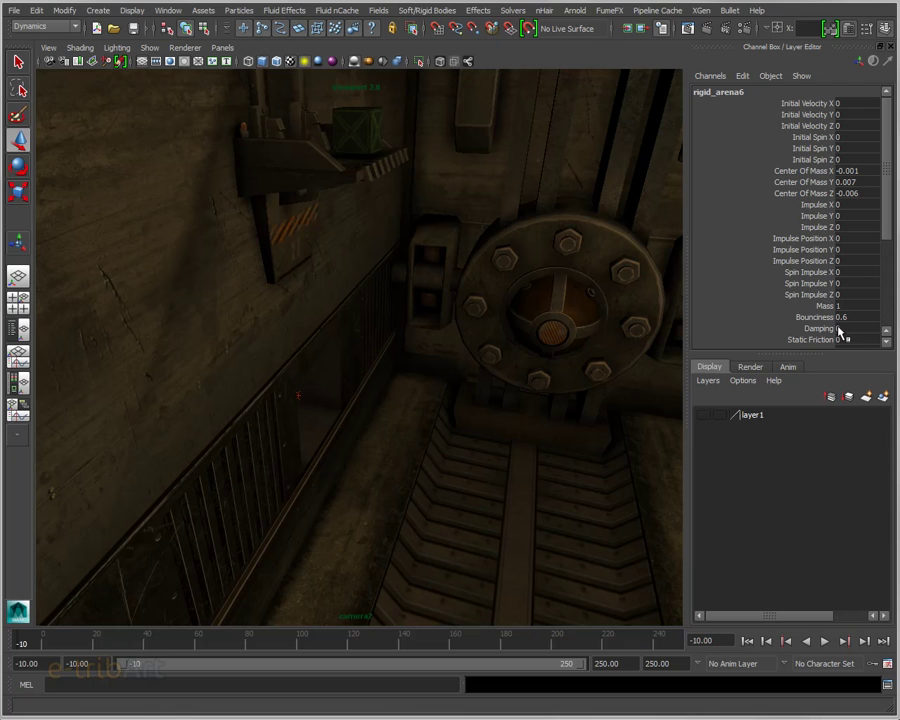
- Scroll the Channel Box to rigid_arena6's Active attribute (off), then pan toward the crate
left_click_drag(888, 220, 888, 279)
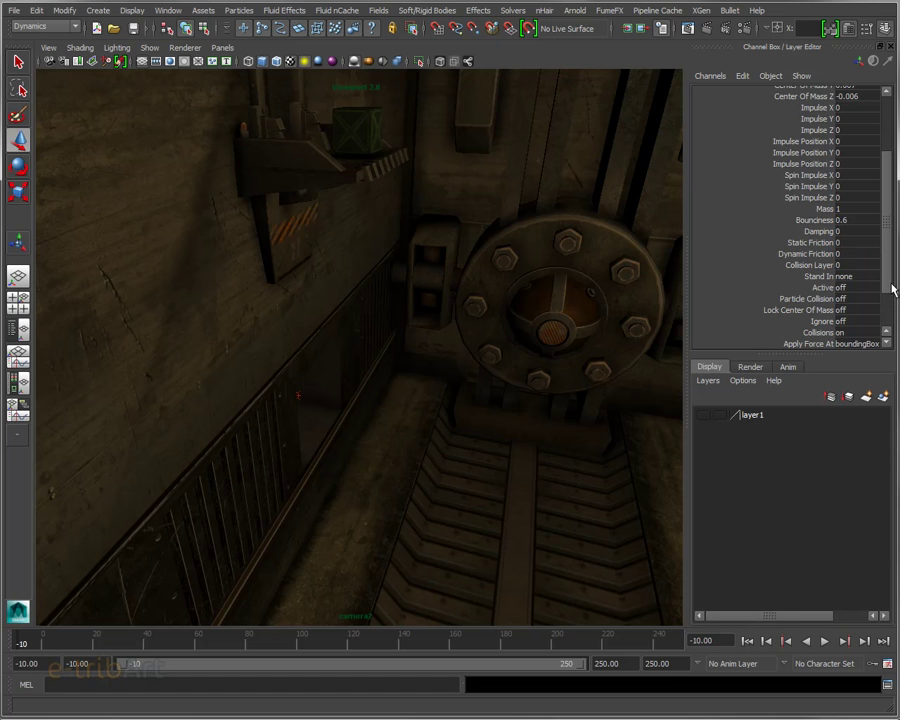
left_click_drag(888, 281, 885, 312)
scroll(760, 295, "up", 1)
left_click(761, 265)
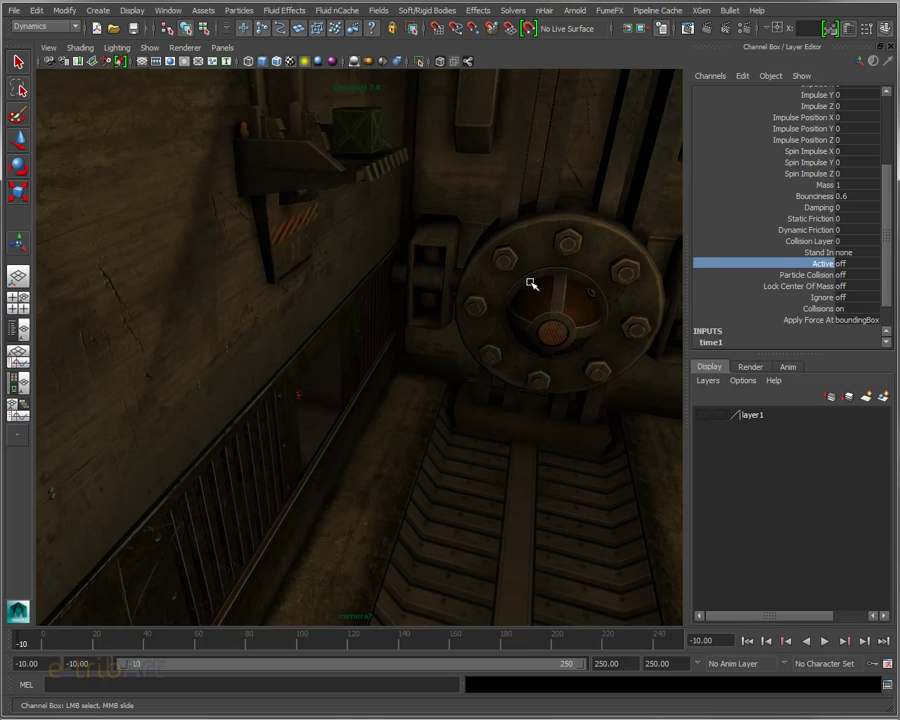
mouse_move(560, 292)
middle_mouse_down("alt")
mouse_move(532, 284)
mouse_move(475, 333)
middle_mouse_up("alt")
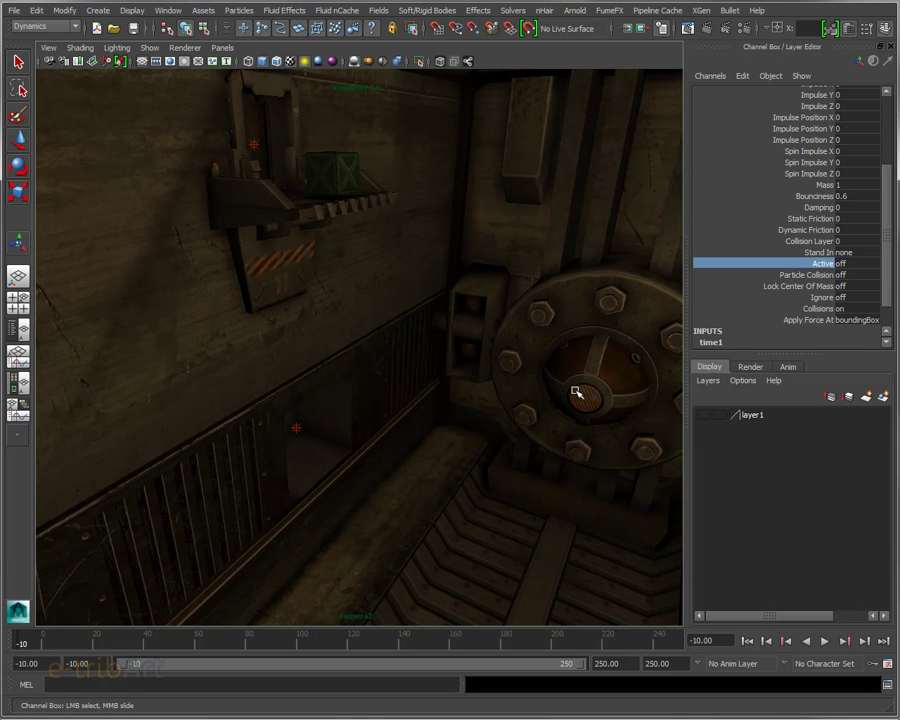
- Select the crate cube and rename pCube1 to 'caisse' in the Outliner
left_click(338, 172)
key("w")
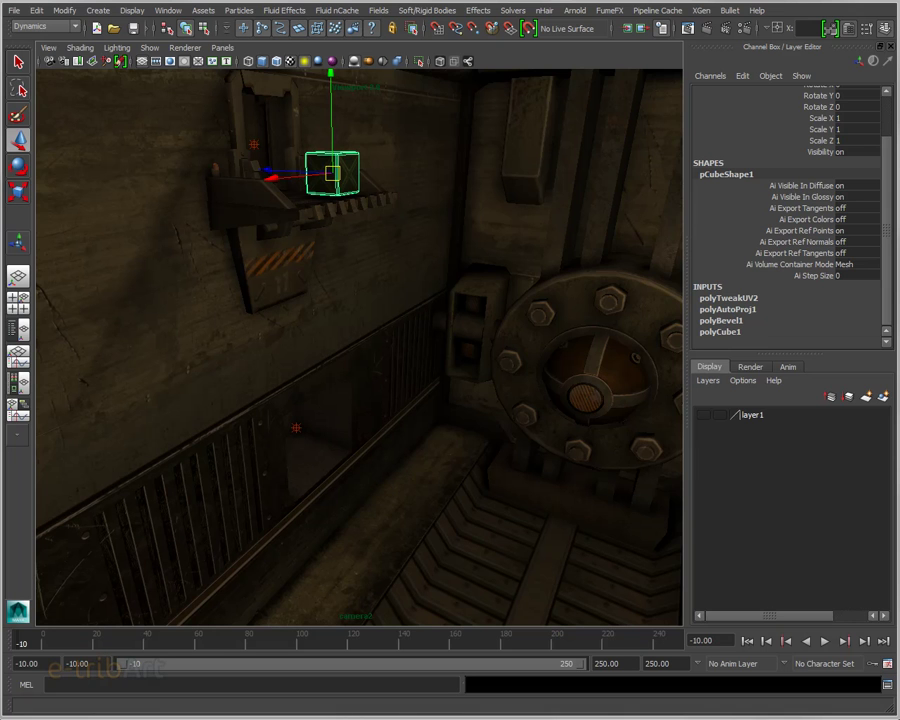
left_click_drag(640, 64, 526, 28)
scroll(640, 430, "down", 4)
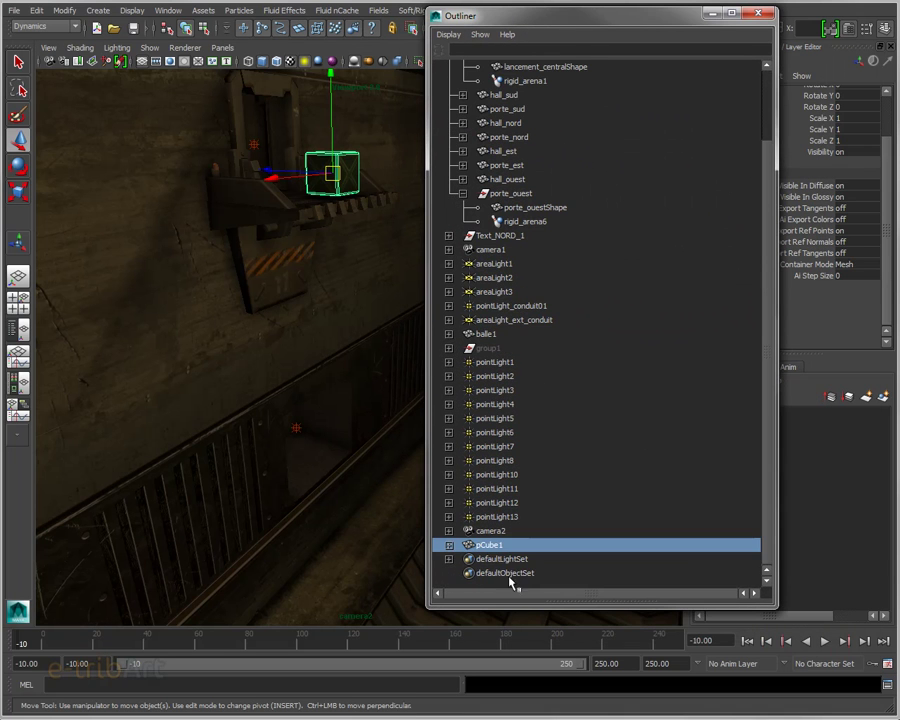
double_click(485, 545)
type("caisse")
key("Return")
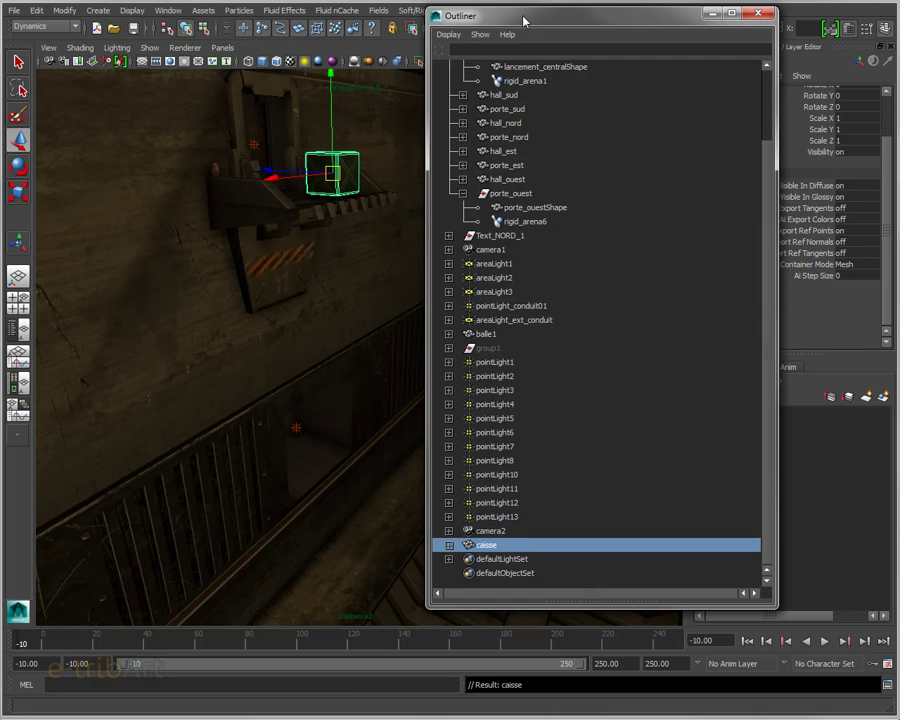
- Close the Outliner and list the Soft/Rigid Bodies commands
left_click(765, 14)
left_click_drag(774, 36, 626, 36)
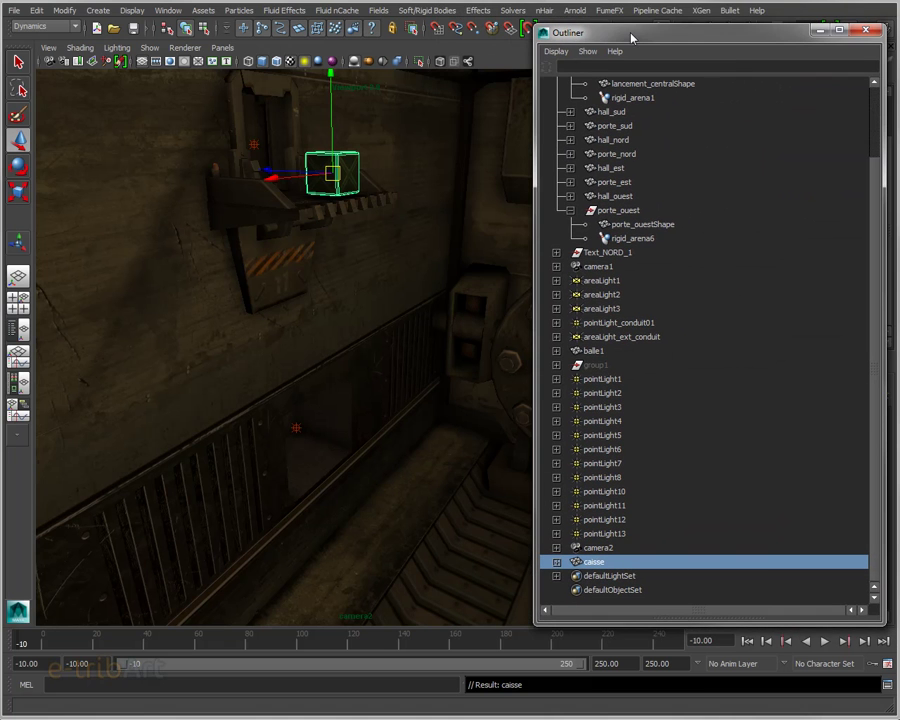
left_click(434, 11)
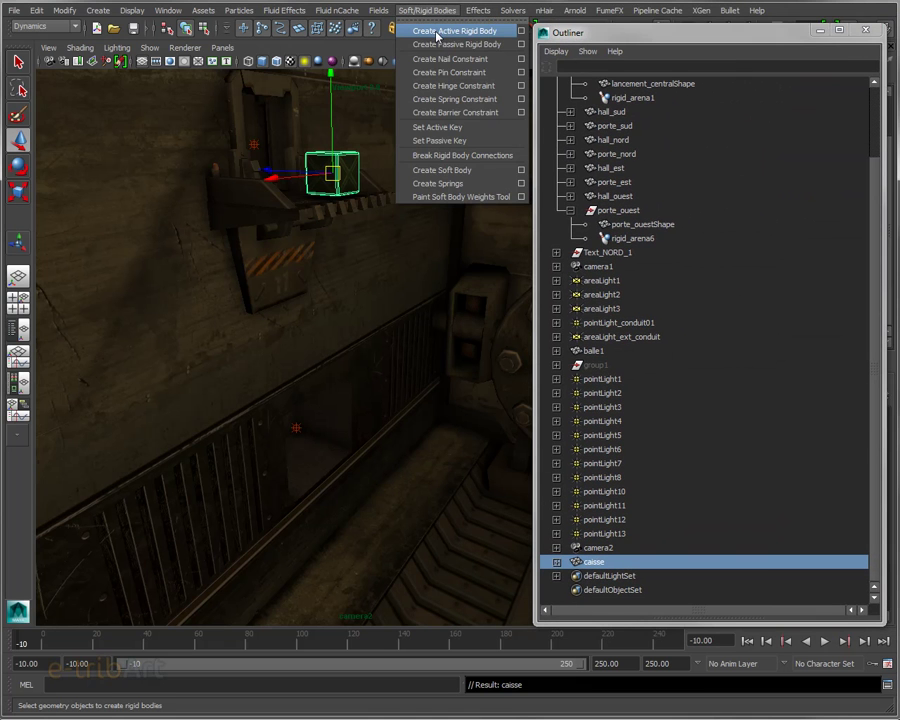
- Create an active rigid body on caisse named rigid_caisse
left_click(520, 33)
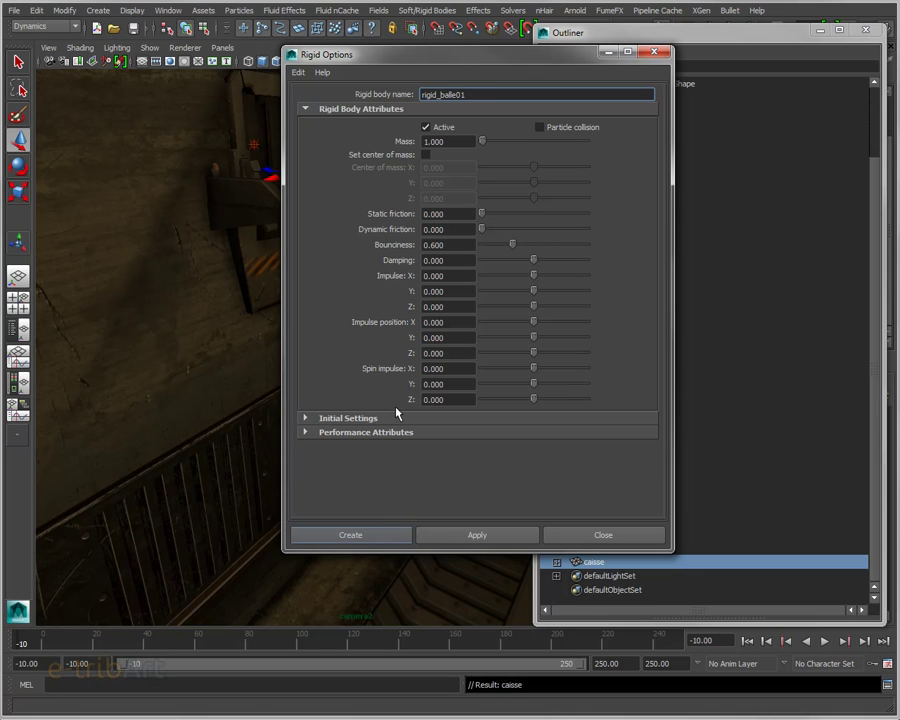
double_click(472, 95)
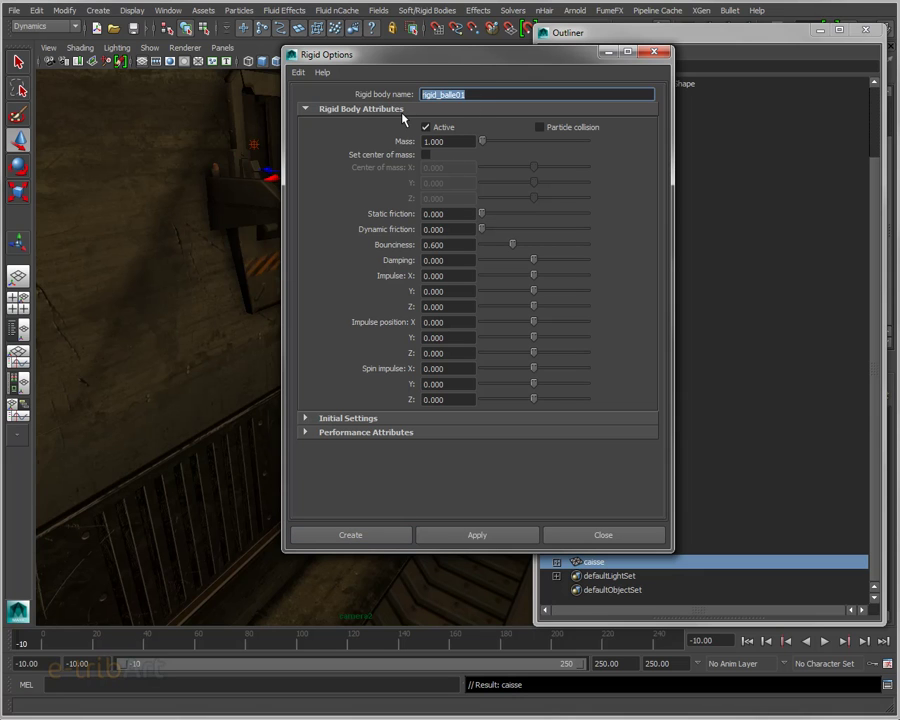
type("nigid_")
type("caisse")
left_click(351, 535)
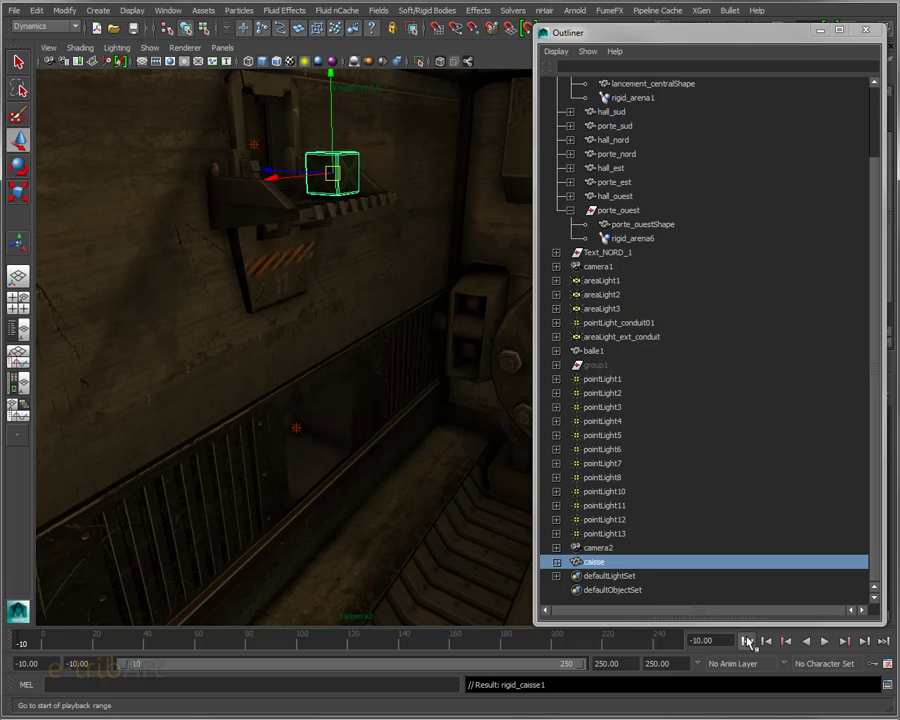
- Set the animation start time to frame 1
left_click(49, 664)
type("1")
key("Return")
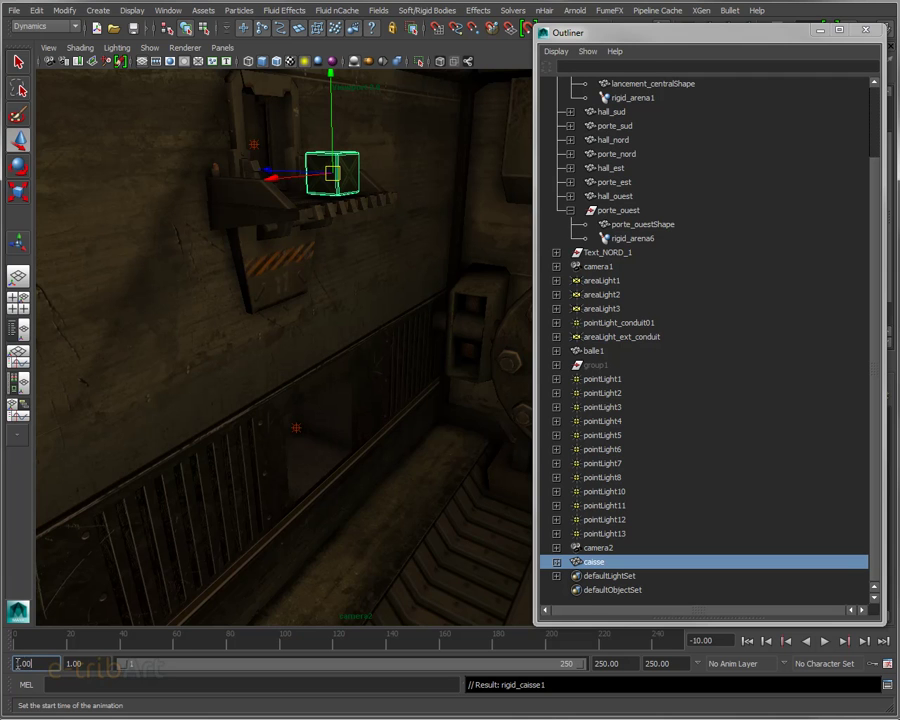
left_click(606, 663)
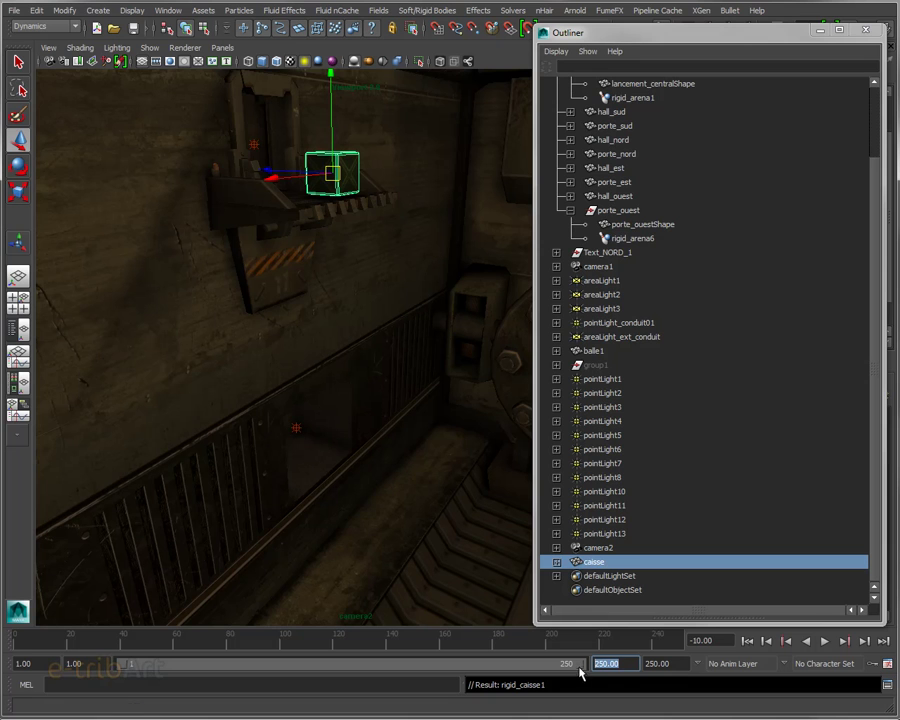
- Review Time Slider preferences (Play every frame, by 1.000, max speed Free) and save
left_click(887, 669)
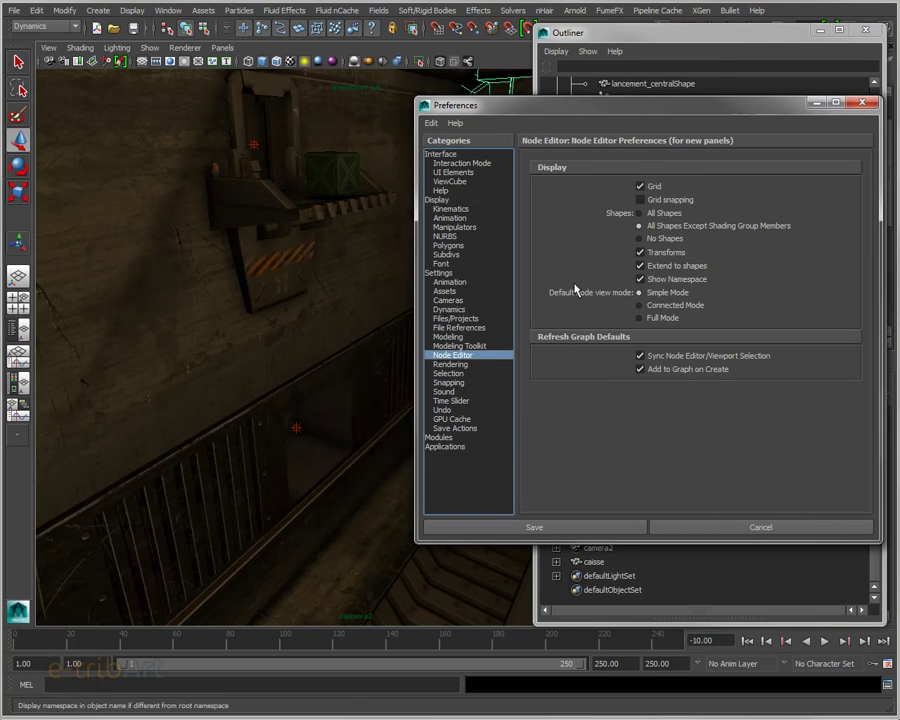
left_click(447, 282)
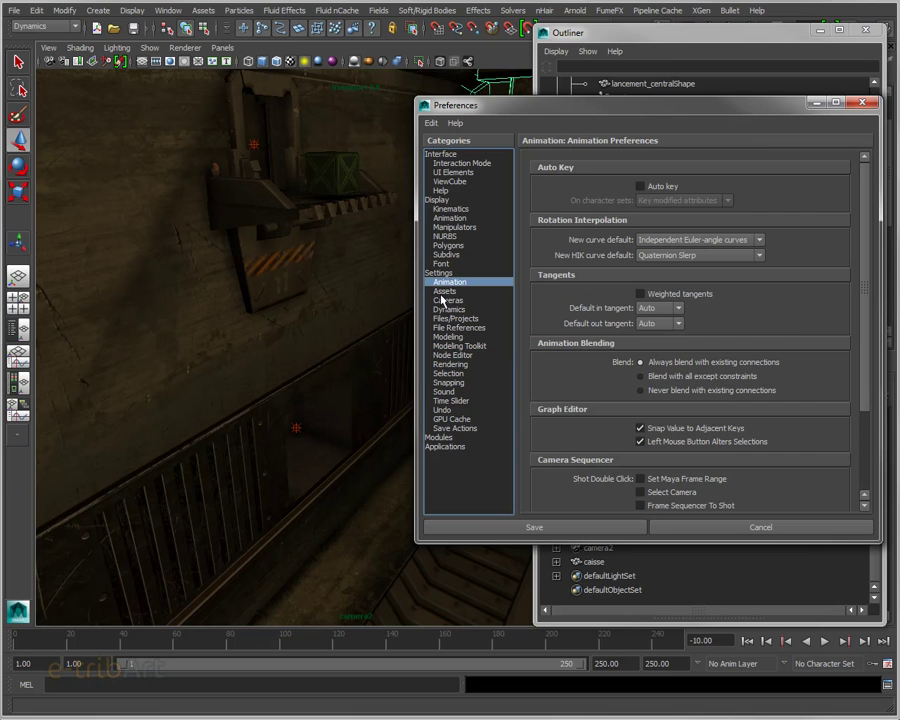
left_click_drag(580, 106, 487, 82)
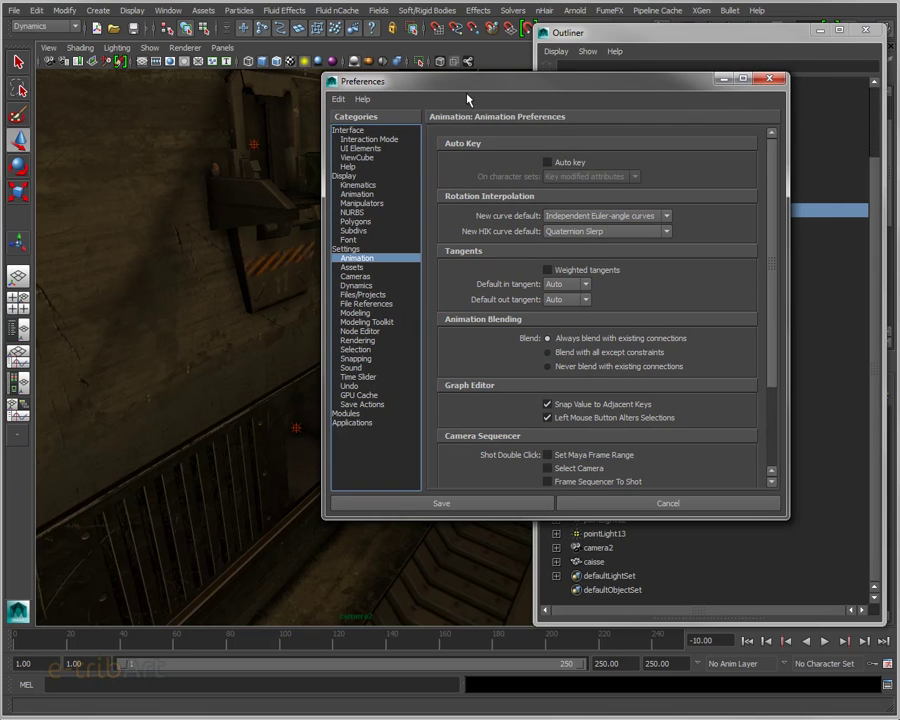
left_click(350, 186)
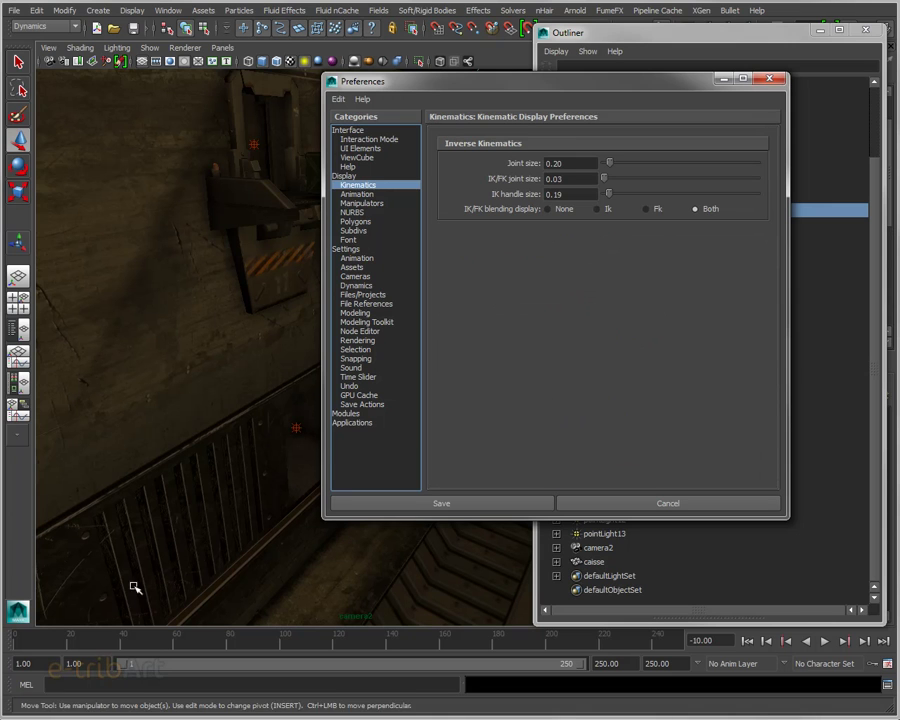
left_click(358, 377)
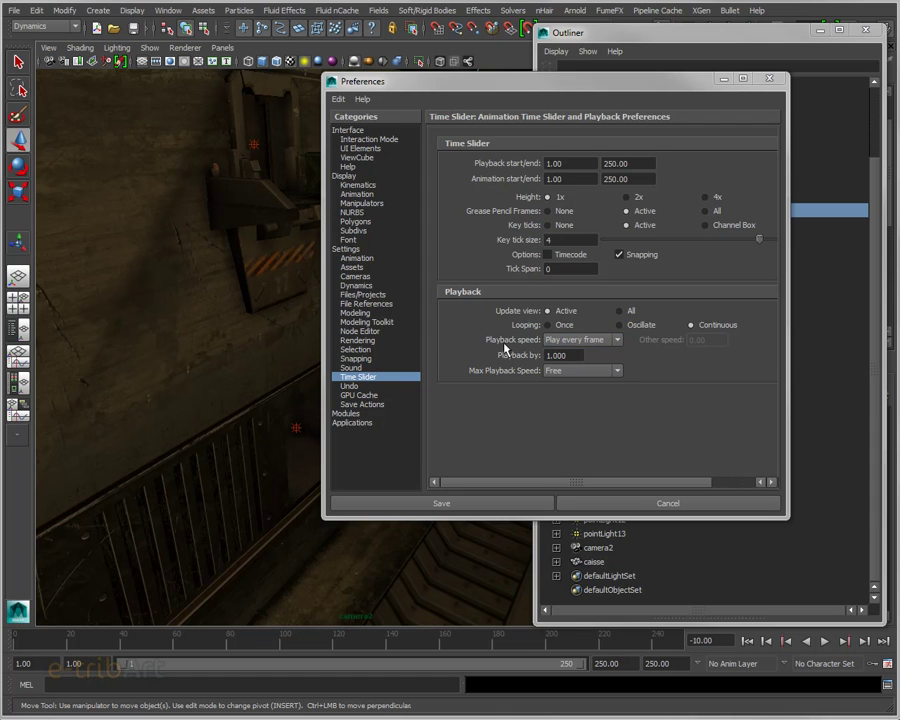
left_click(570, 355)
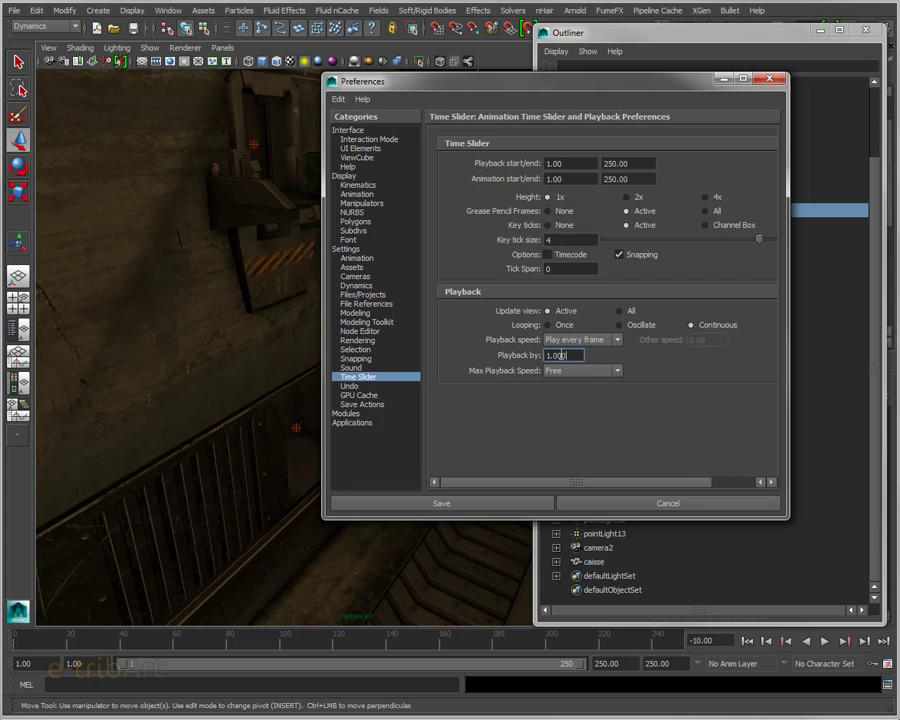
left_click_drag(445, 88, 899, 80)
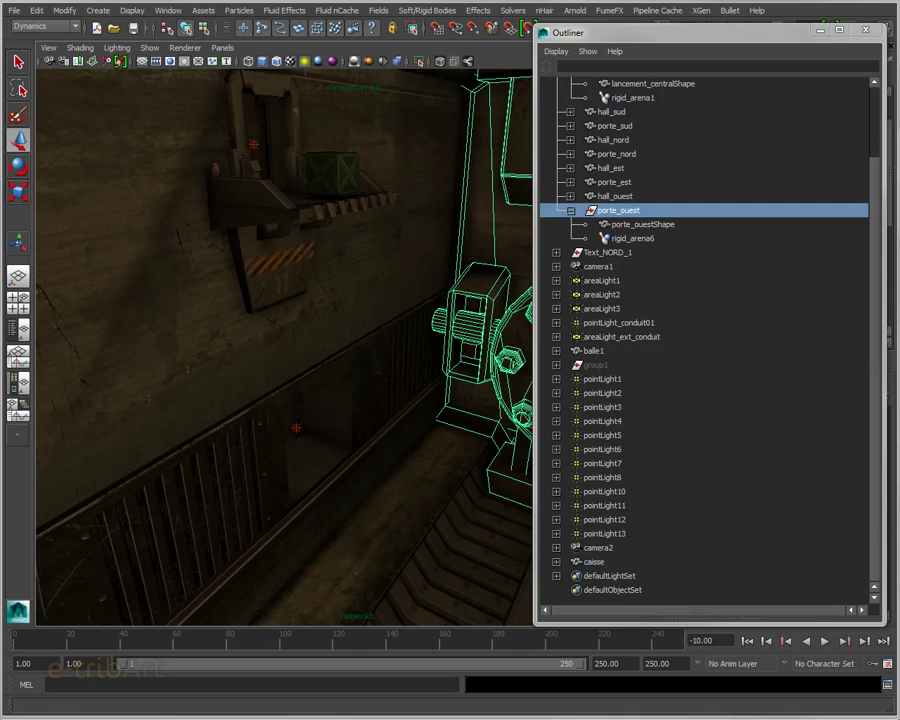
left_click_drag(899, 80, 347, 97)
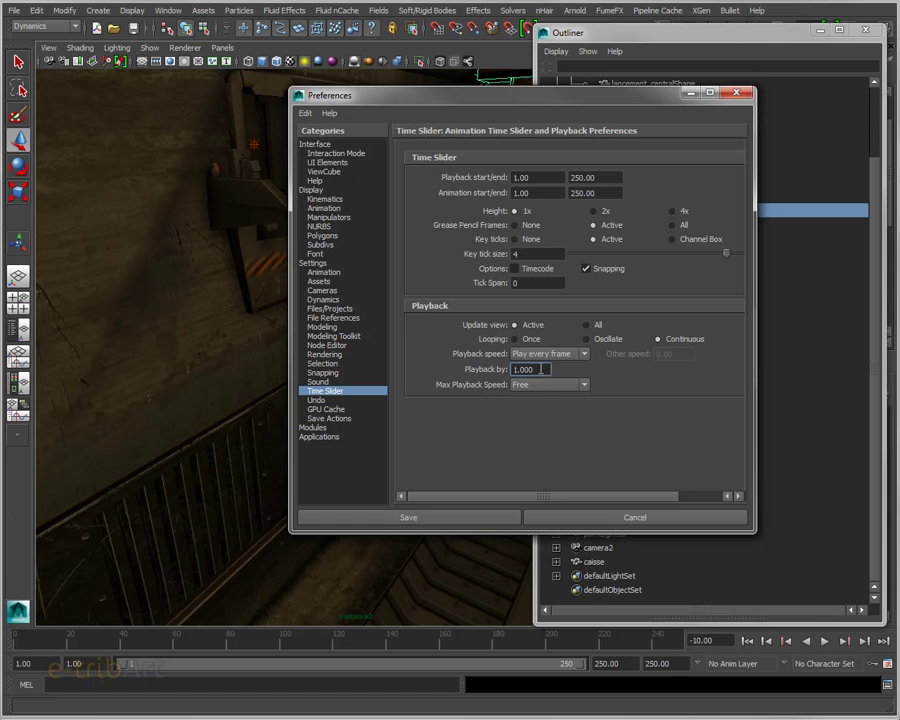
left_click(464, 521)
left_click(464, 518)
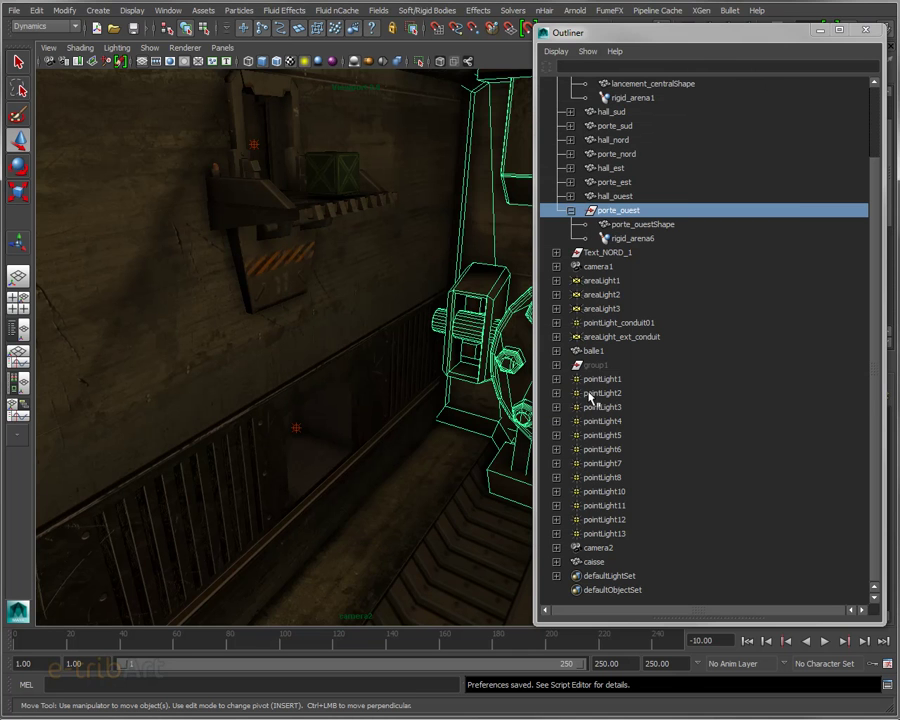
- Close the Outliner and timeline options menu, then pan the view to frame the crate on its ledge
left_click(591, 394)
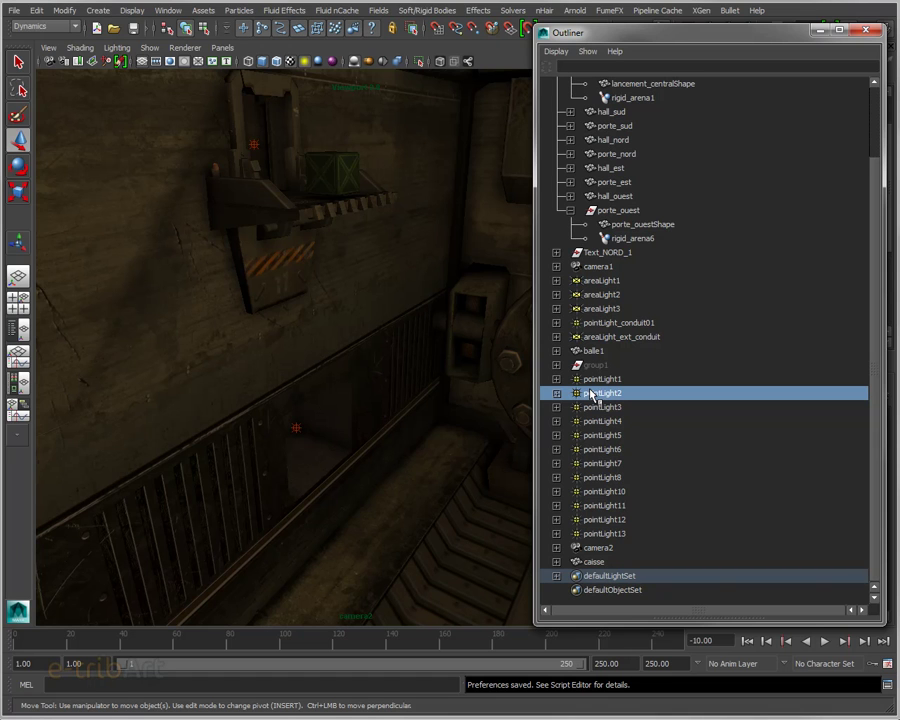
left_click(865, 30)
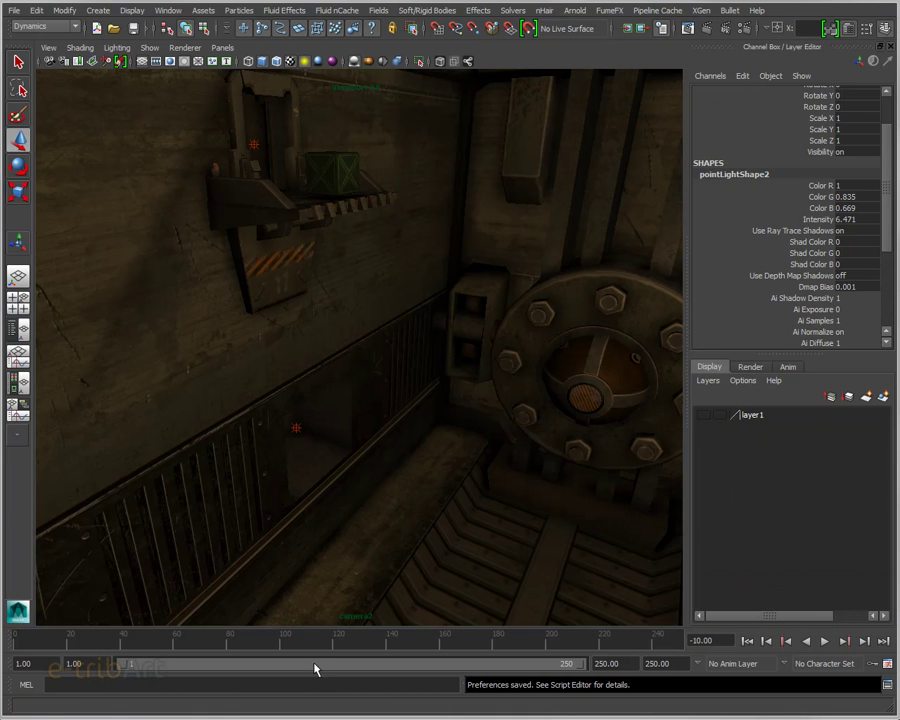
right_click(264, 644)
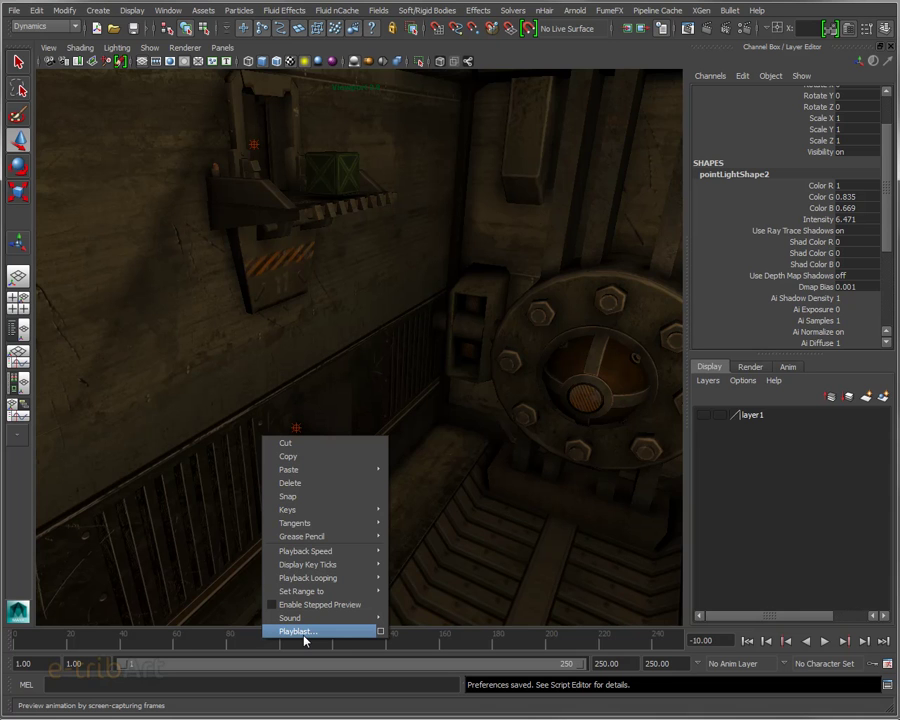
left_click(589, 52)
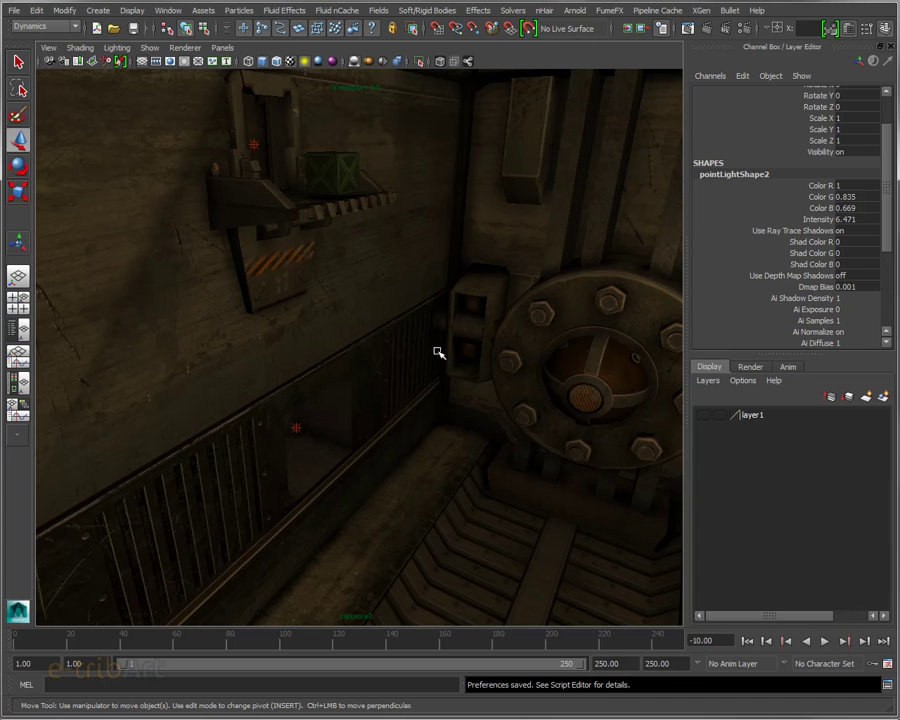
mouse_move(426, 325)
middle_mouse_down("alt")
mouse_move(420, 317)
mouse_move(387, 335)
middle_mouse_up("alt")
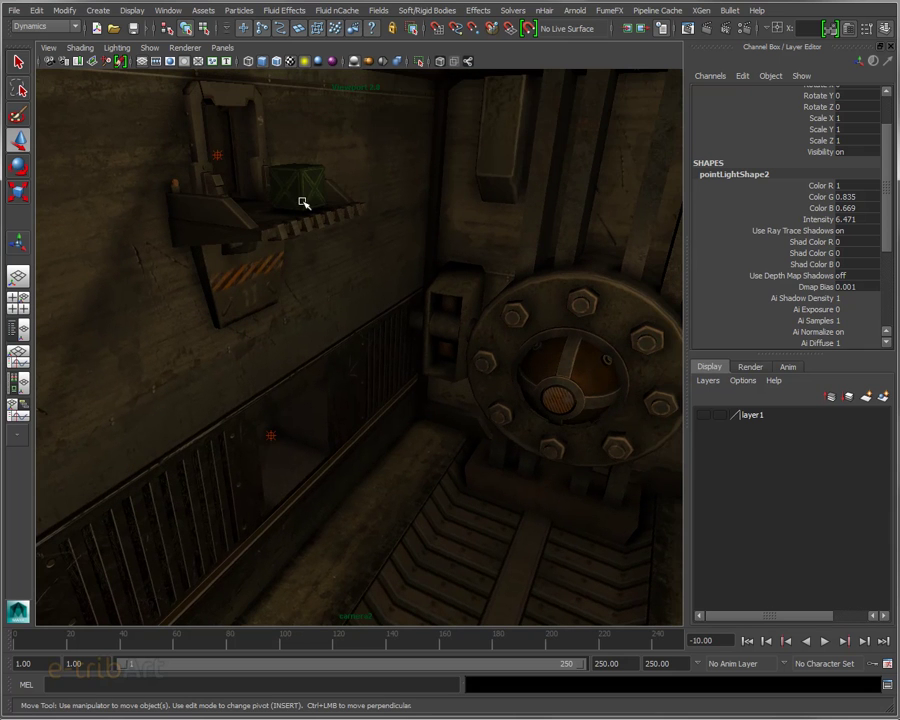
- Select the crate, test-play its simulation twice from the start, and scrub back to frame 1
left_click(300, 200)
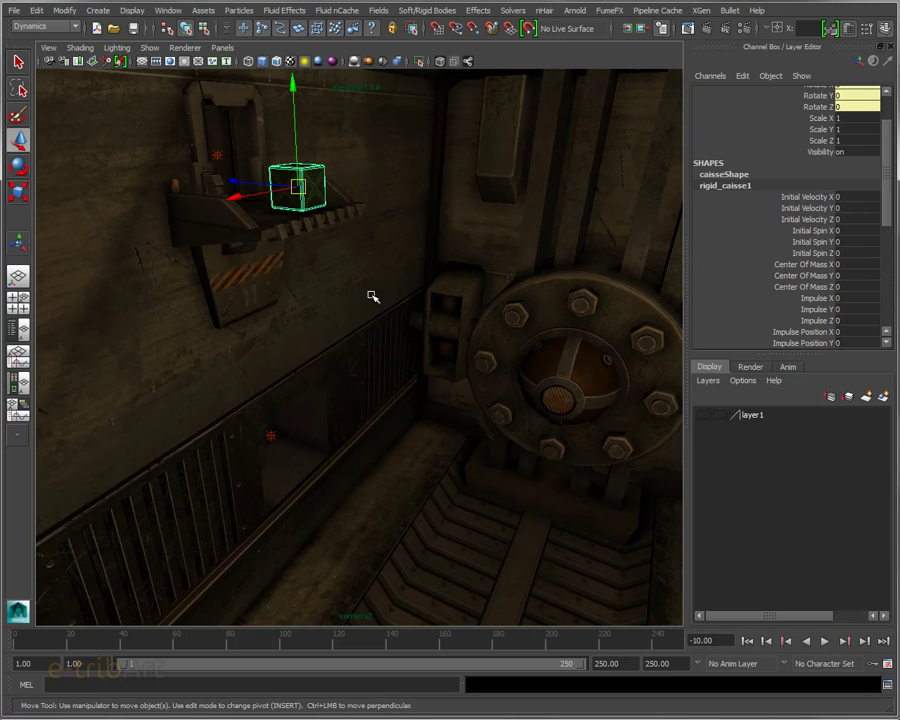
left_click(747, 641)
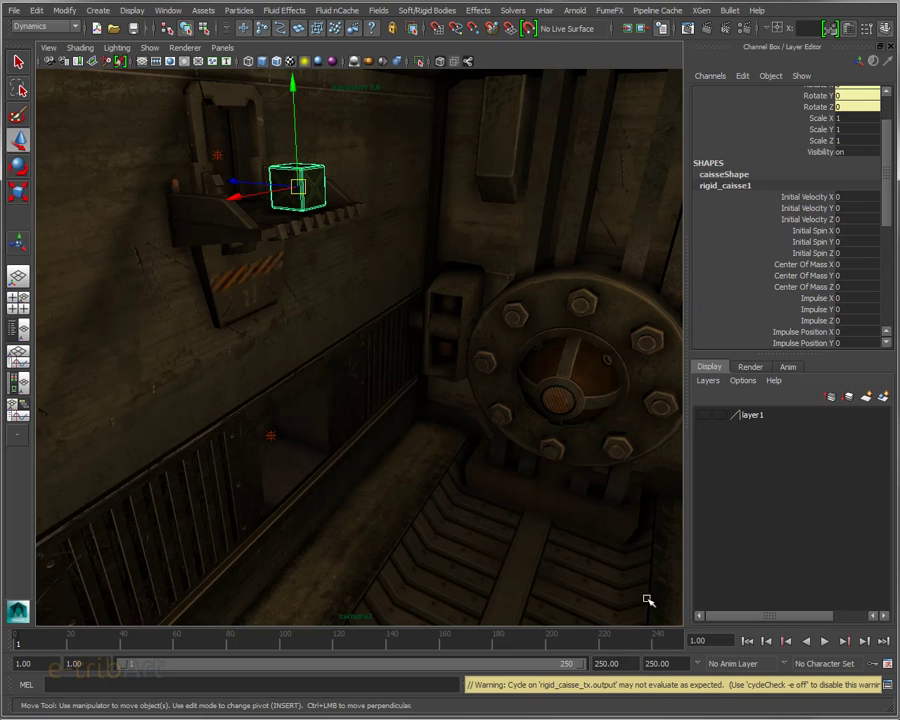
left_click(825, 641)
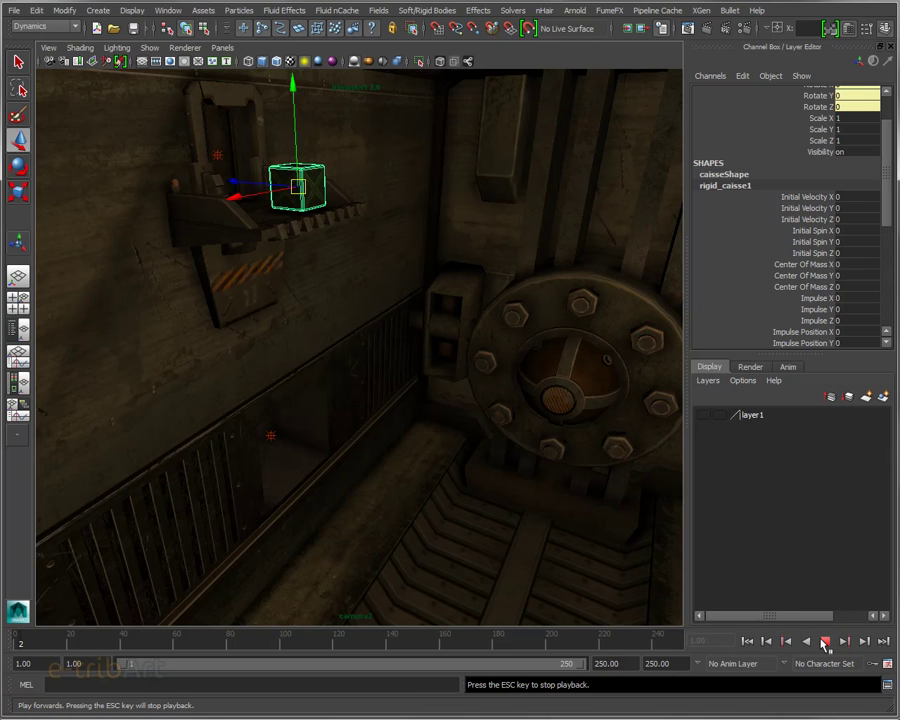
left_click(825, 641)
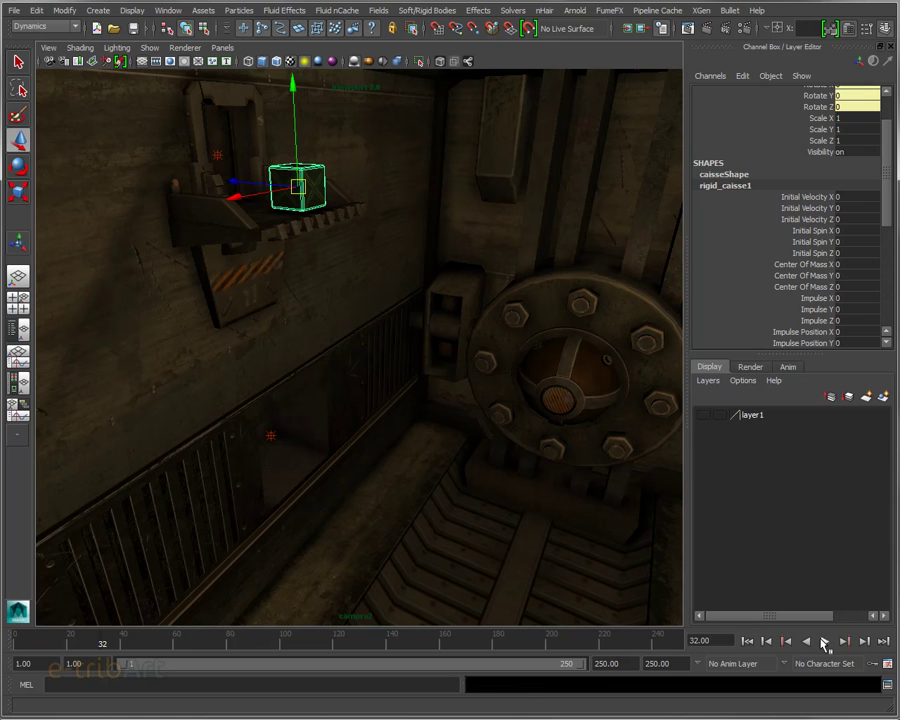
left_click(825, 641)
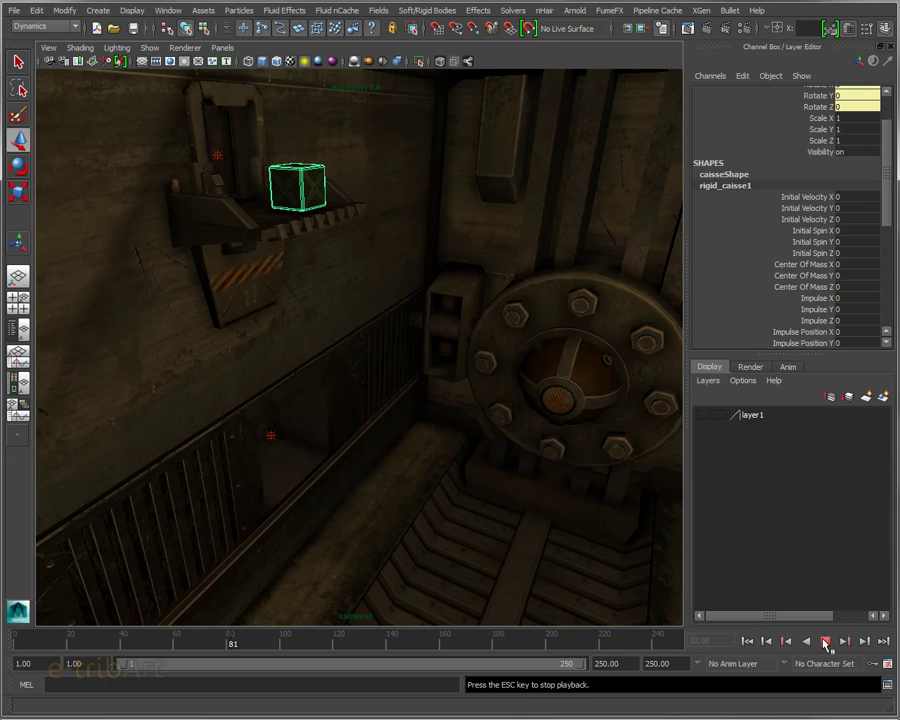
left_click(825, 641)
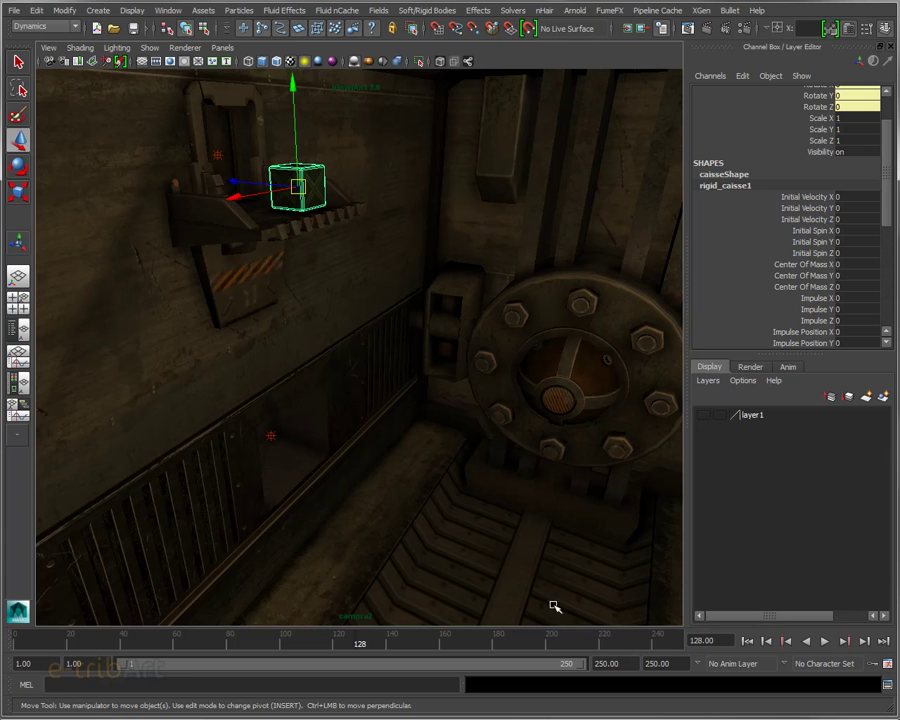
left_click_drag(90, 641, 17, 641)
mouse_move(888, 176)
left_mouse_down()
mouse_move(888, 263)
mouse_move(887, 200)
left_mouse_up()
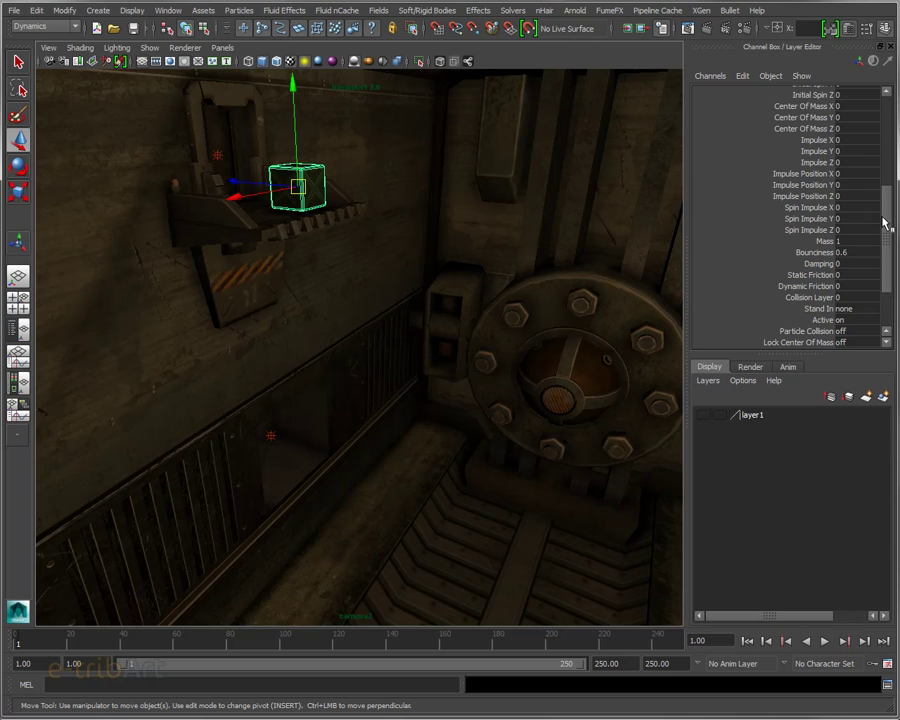
left_click_drag(885, 224, 883, 175)
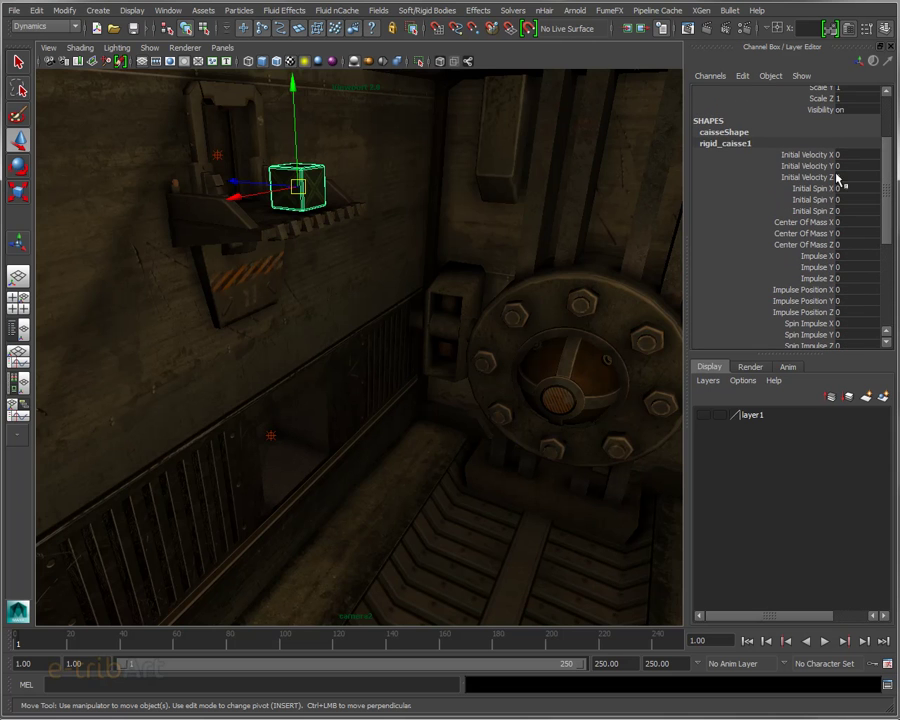
left_click_drag(887, 183, 886, 191)
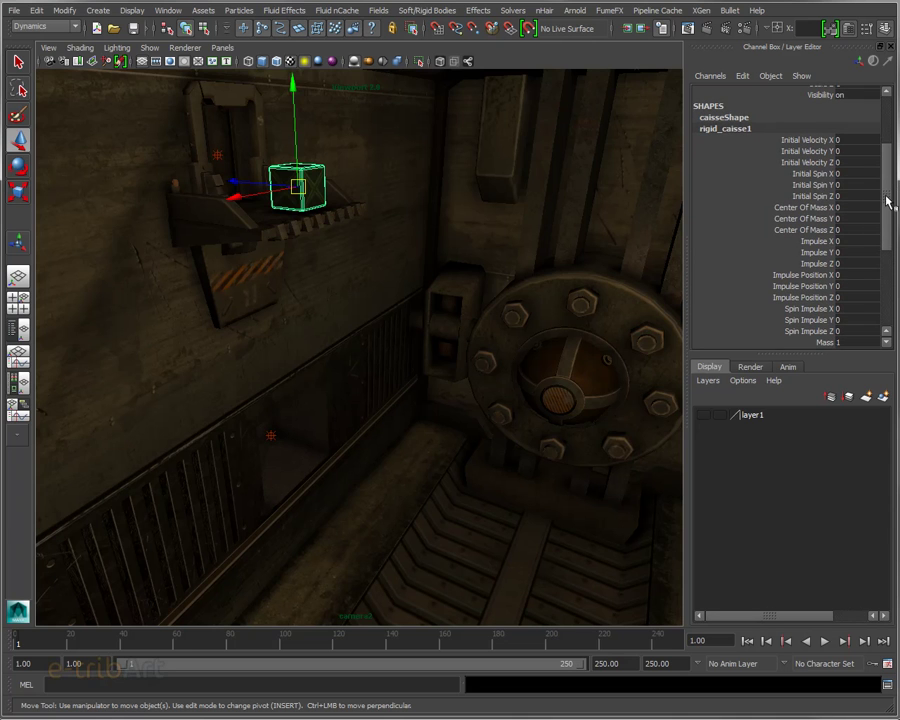
left_click_drag(889, 202, 888, 214)
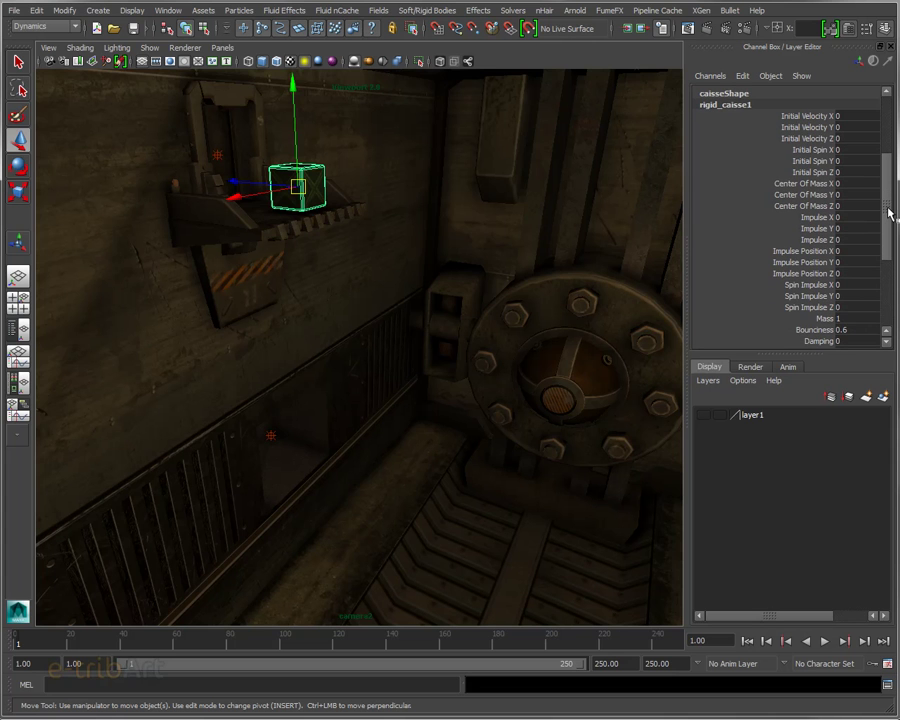
mouse_move(889, 213)
left_mouse_down()
mouse_move(889, 270)
mouse_move(889, 181)
left_mouse_up()
left_click(792, 195)
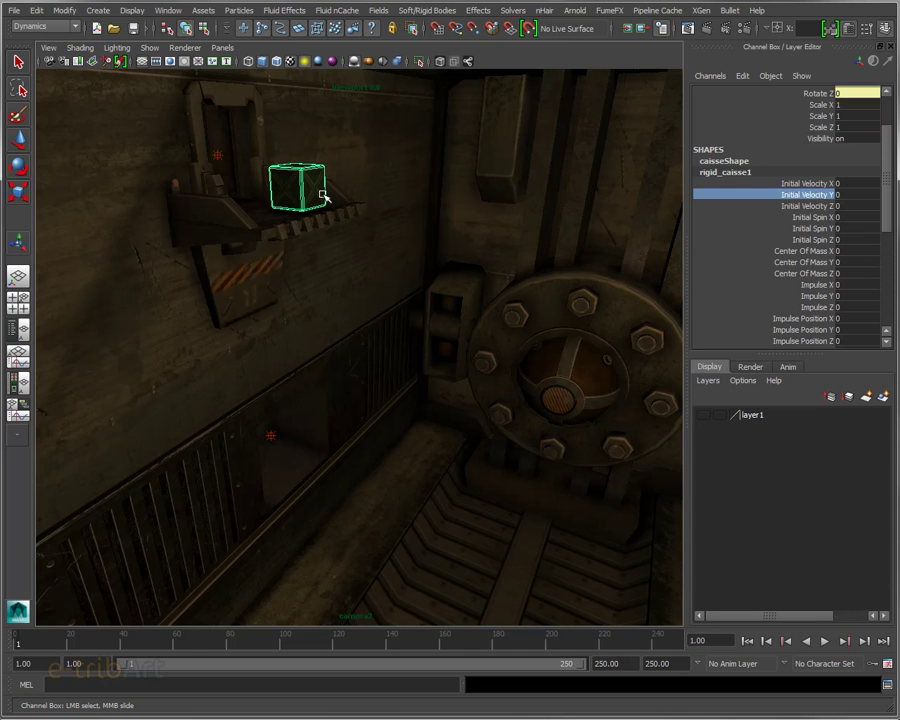
key("w")
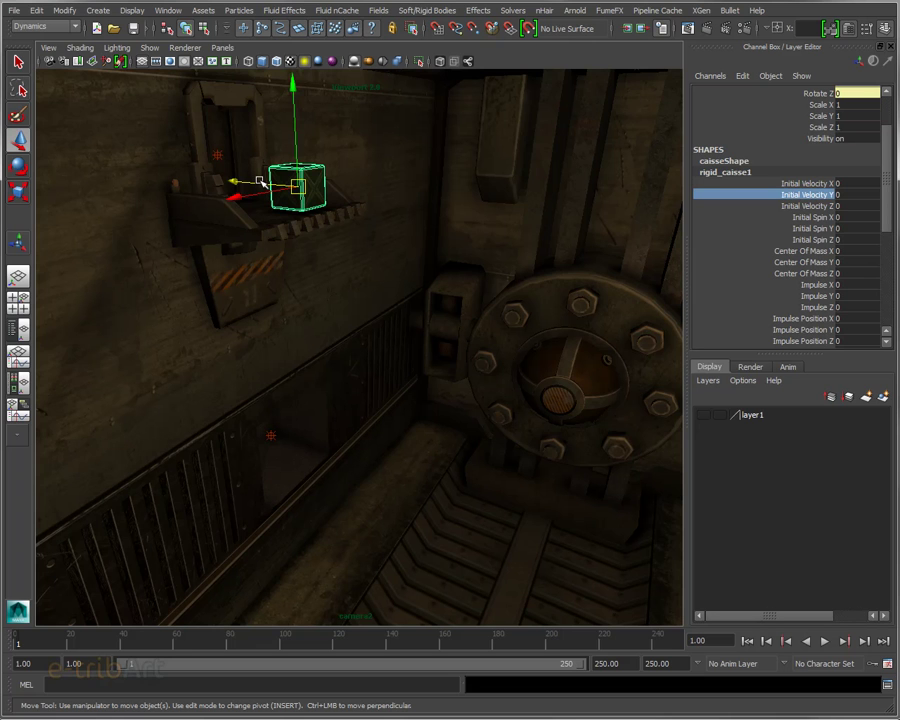
- Set the crate's Initial Velocity Z to 2 in the Channel Box
left_click(795, 206)
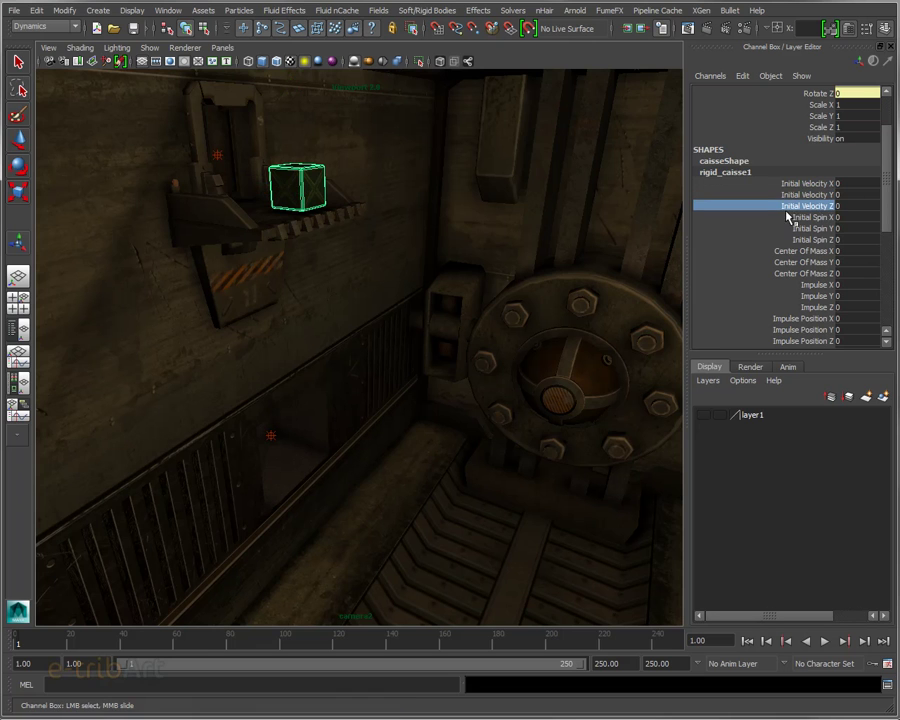
left_click(840, 206)
type("2")
key("Return")
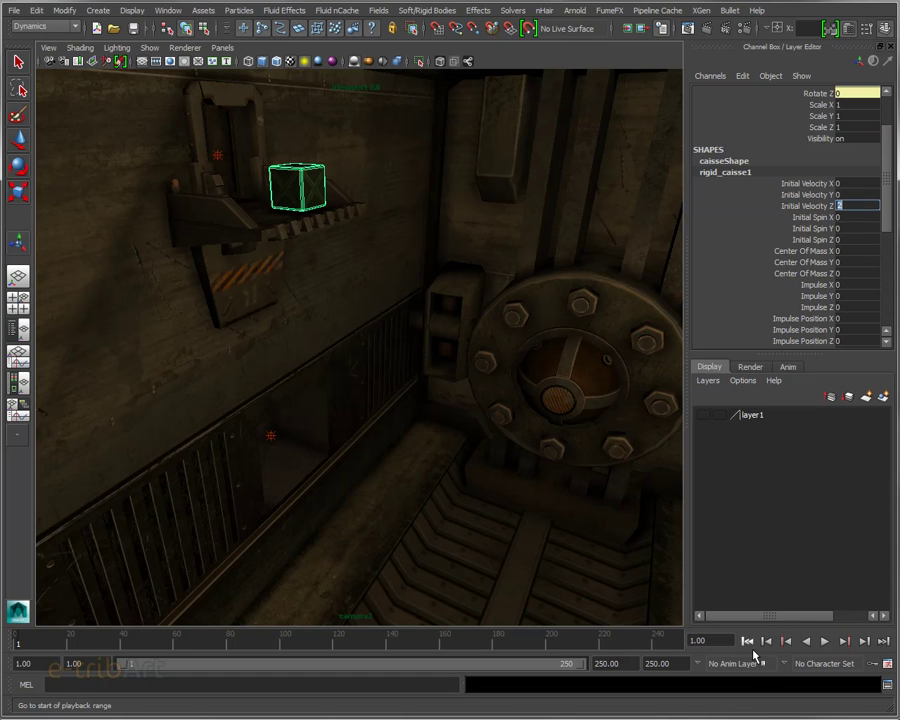
- Test-play the new velocity, rewind to the start, and bring up the Heads Up Display options
left_click(826, 641)
left_click(826, 642)
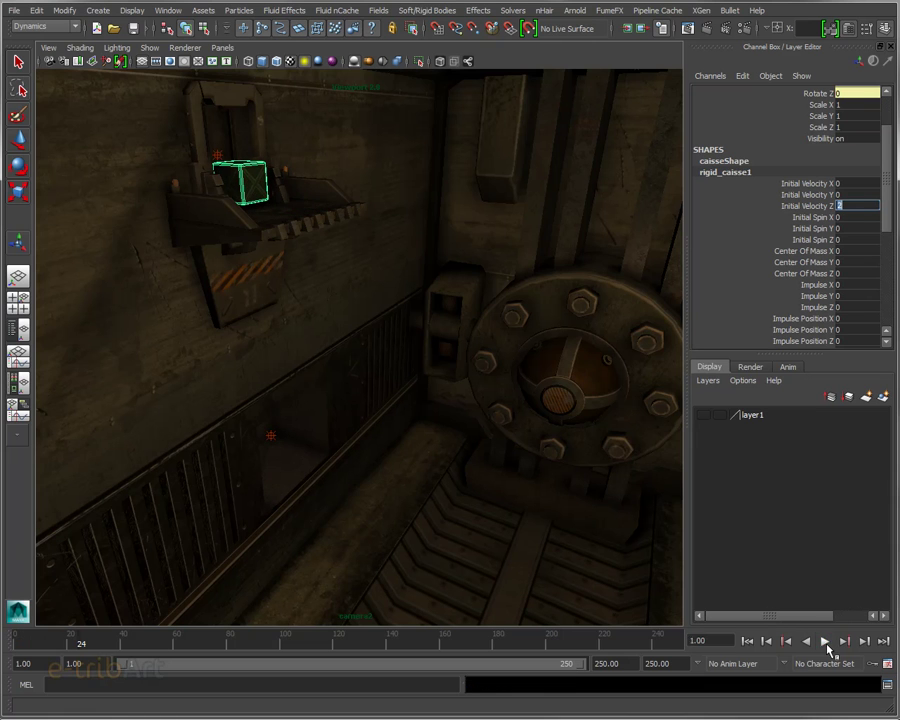
left_click(748, 641)
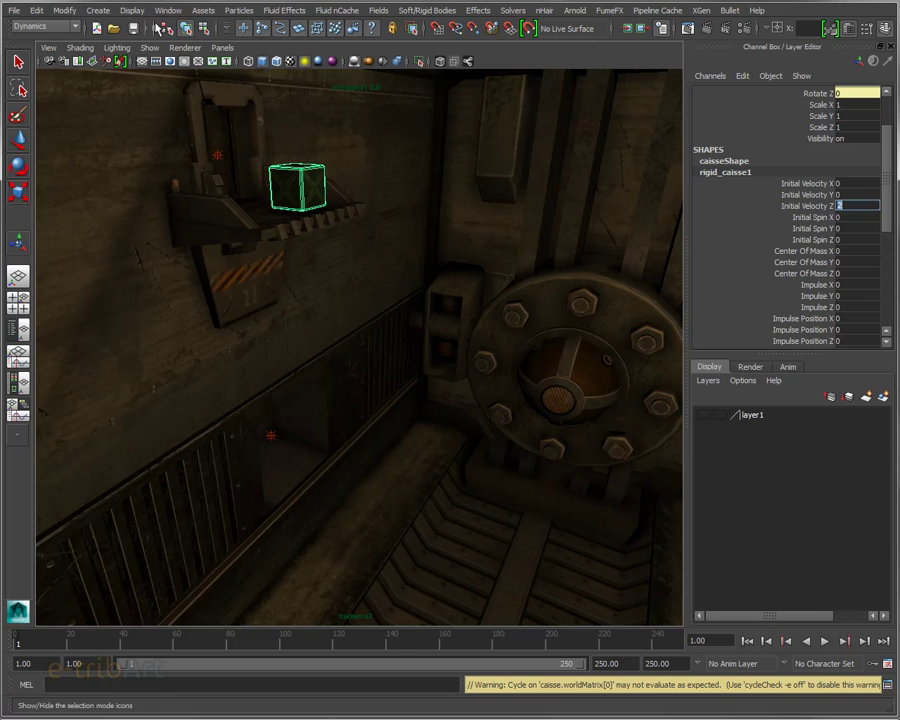
left_click(132, 10)
mouse_move(163, 44)
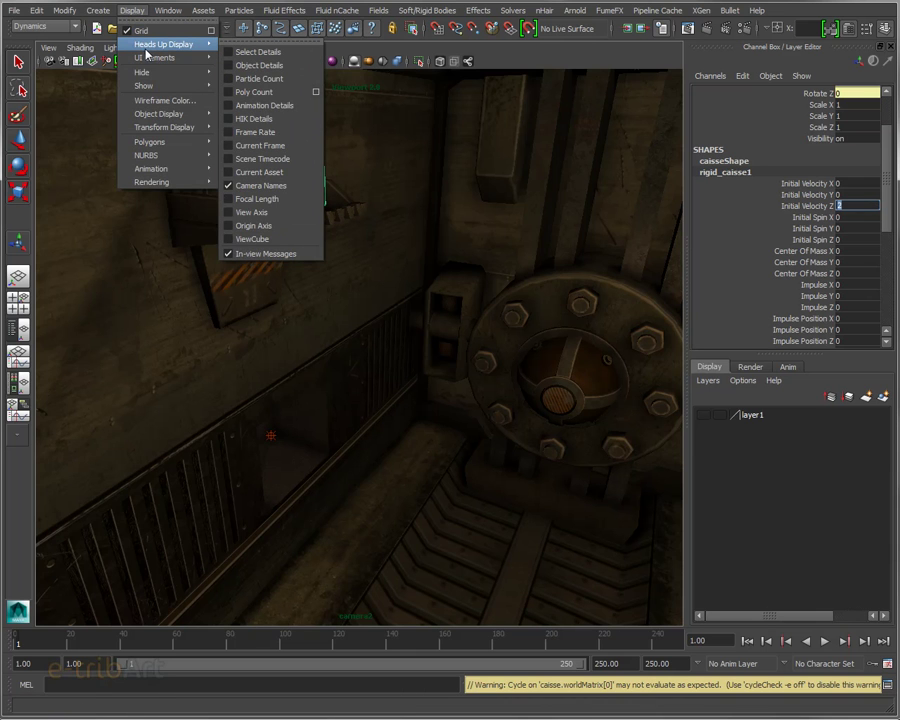
- Turn on the Origin Axis display and set the crate's move manipulator to World axes
left_click(265, 228)
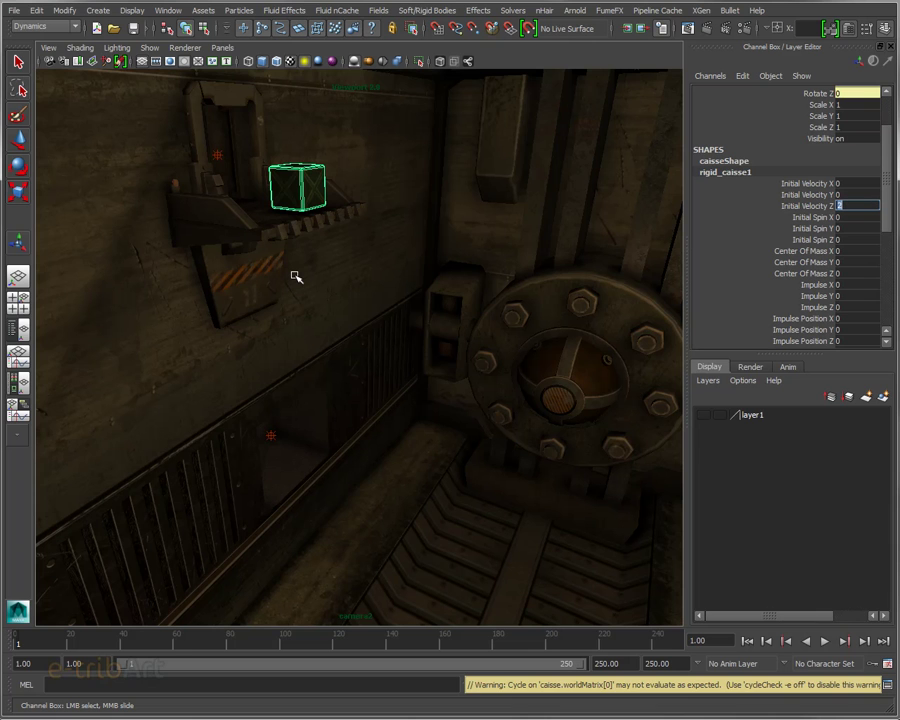
key("Return")
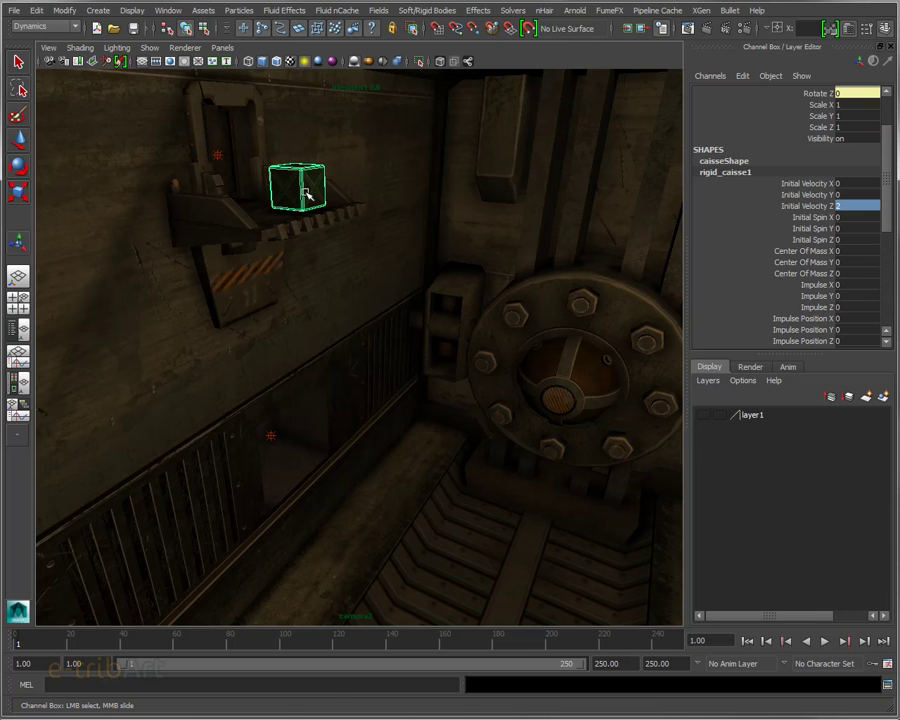
key("w")
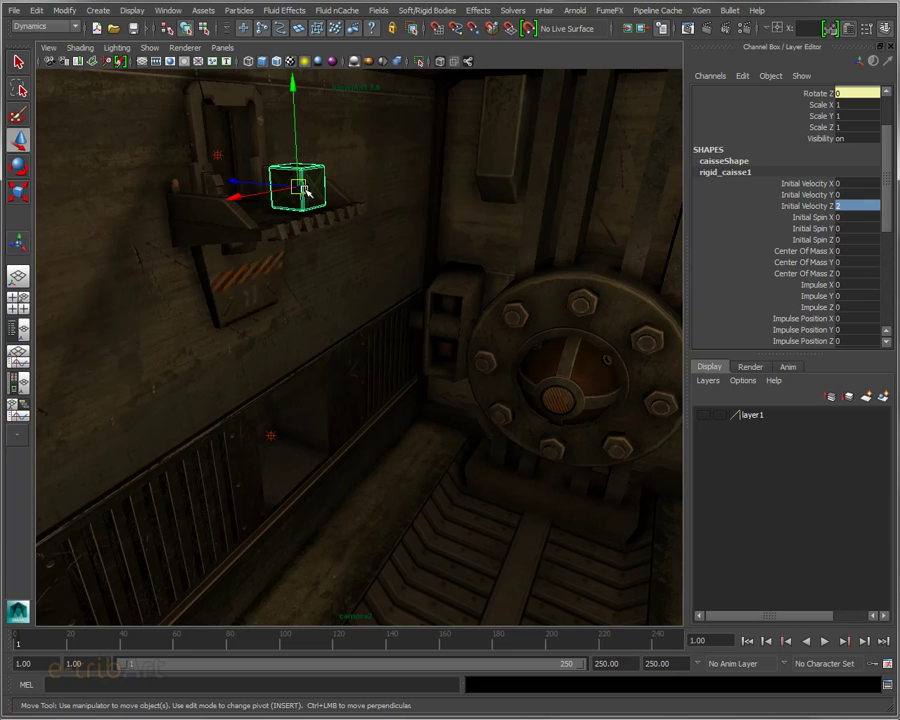
left_click(299, 187)
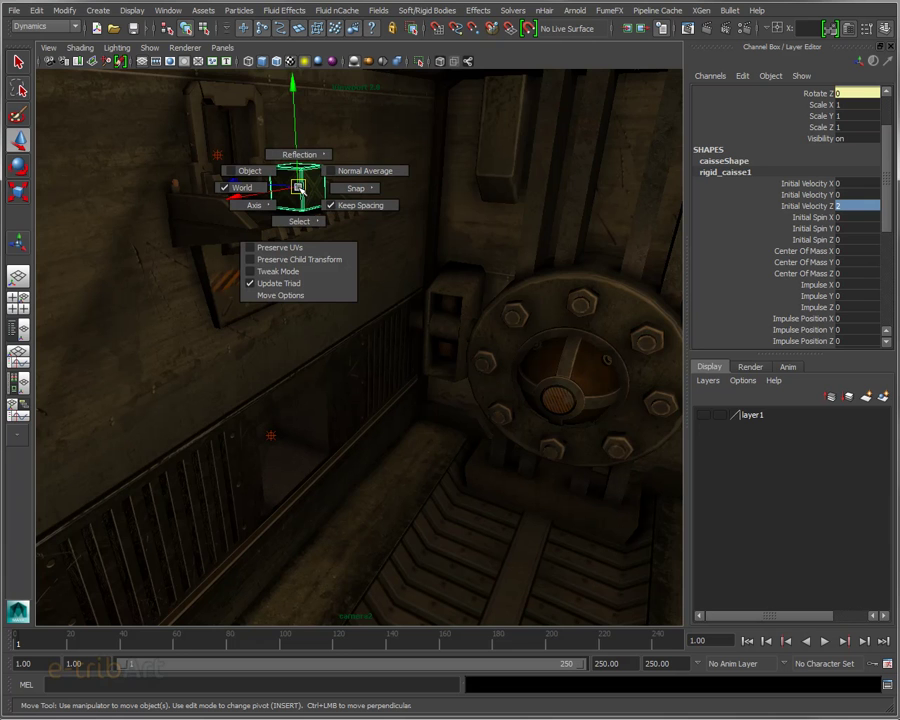
left_click(240, 187)
left_click(848, 207)
type("-2")
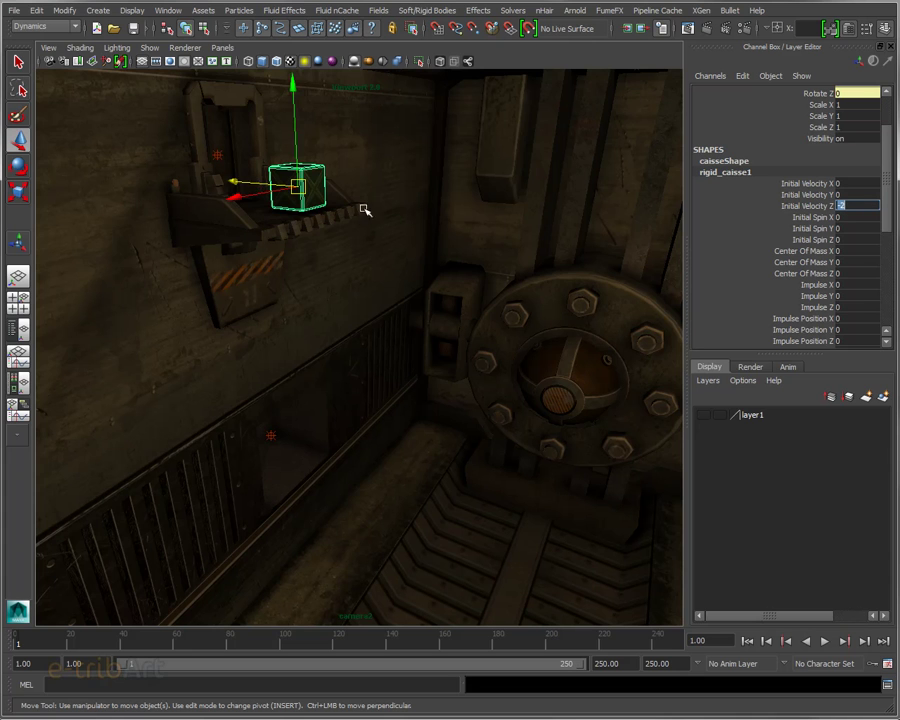
- Test-play the -2 Z velocity, orbiting the camera as the crate slides off the ledge
left_click(825, 641)
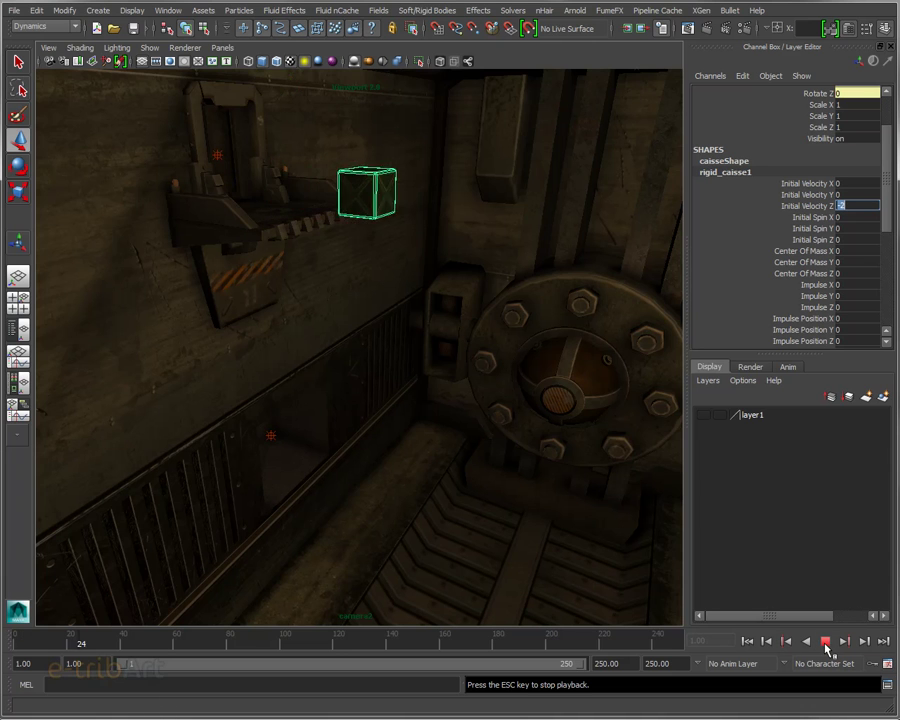
left_click(825, 642)
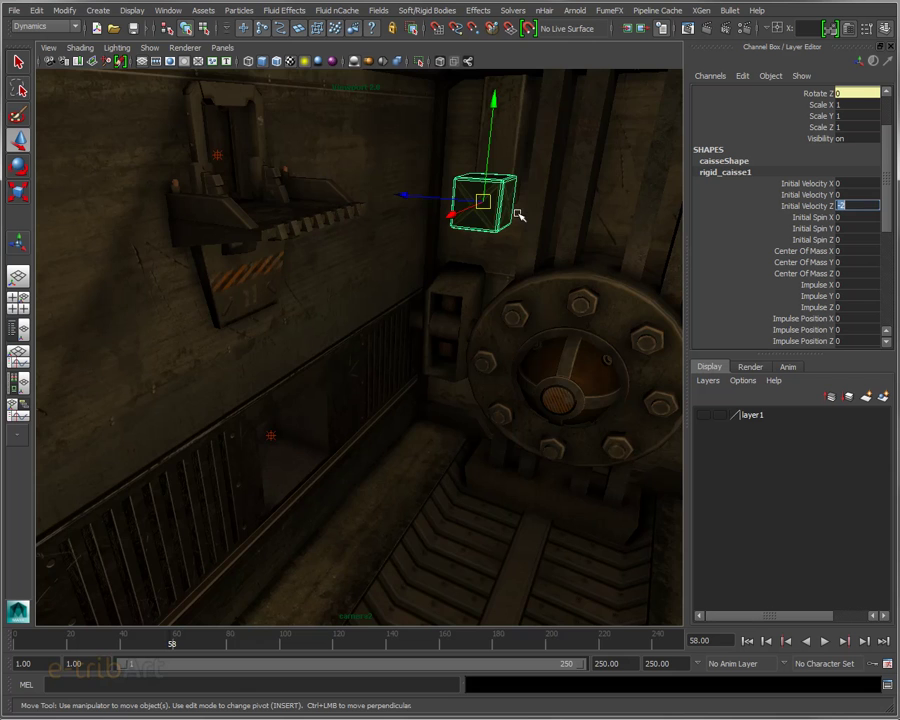
left_click_drag(519, 215, 576, 201, "alt")
middle_click_drag(576, 201, 450, 243, "alt")
left_click(825, 642)
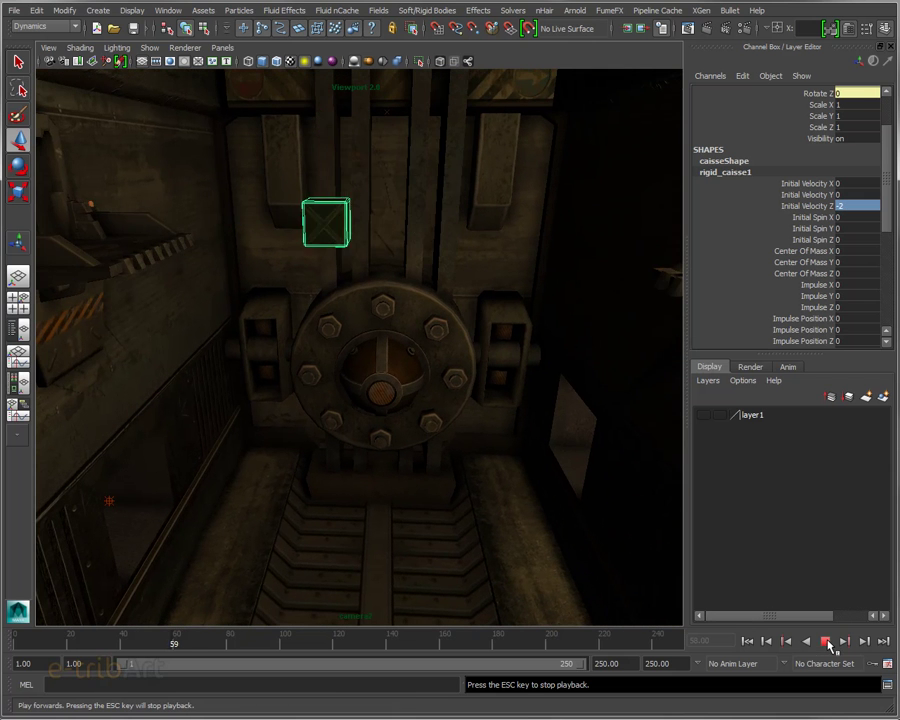
middle_click_drag(675, 476, 423, 478, "alt")
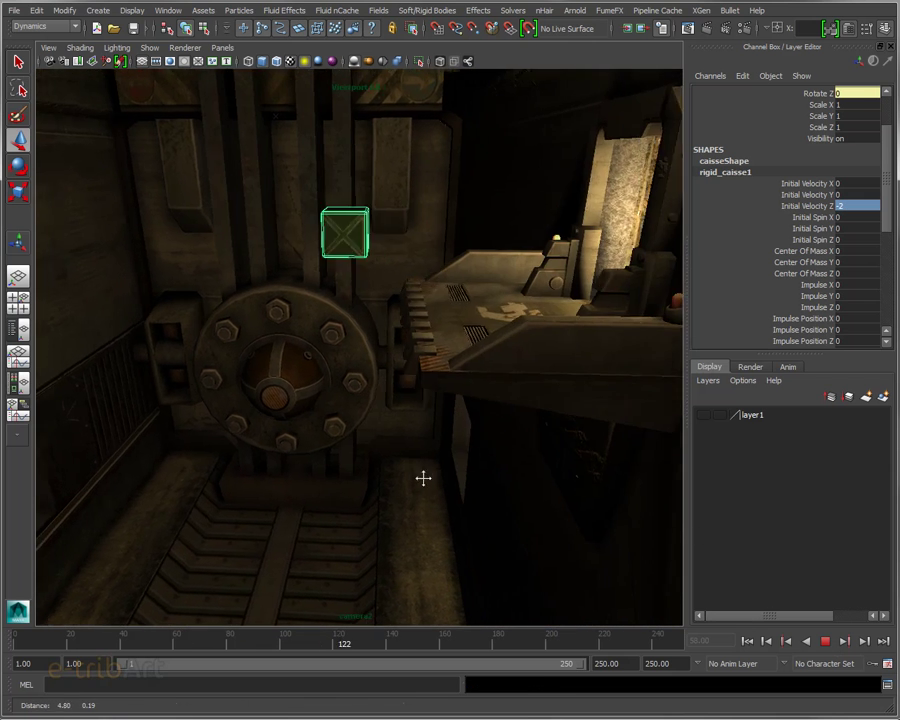
left_click(825, 642)
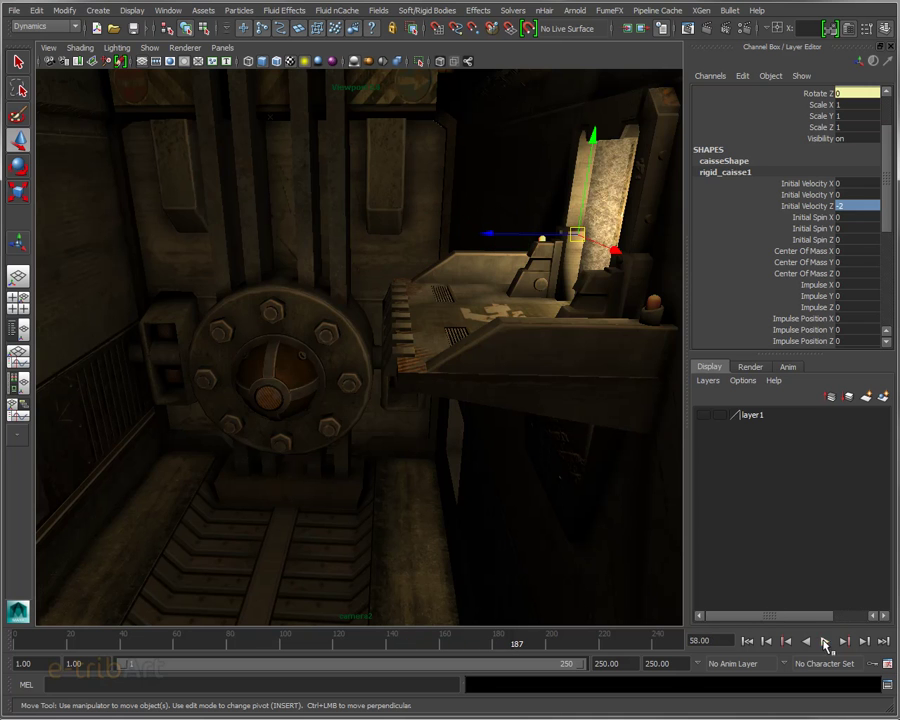
- Rewind to frame 1 and orbit to view the crate's ledge from above
left_click(750, 645)
mouse_move(478, 354)
left_mouse_down("alt")
mouse_move(394, 368)
mouse_move(477, 406)
mouse_move(468, 382)
left_mouse_up("alt")
middle_click_drag(468, 382, 468, 378, "alt")
mouse_move(468, 378)
left_mouse_down("alt")
mouse_move(402, 382)
mouse_move(401, 356)
left_mouse_up("alt")
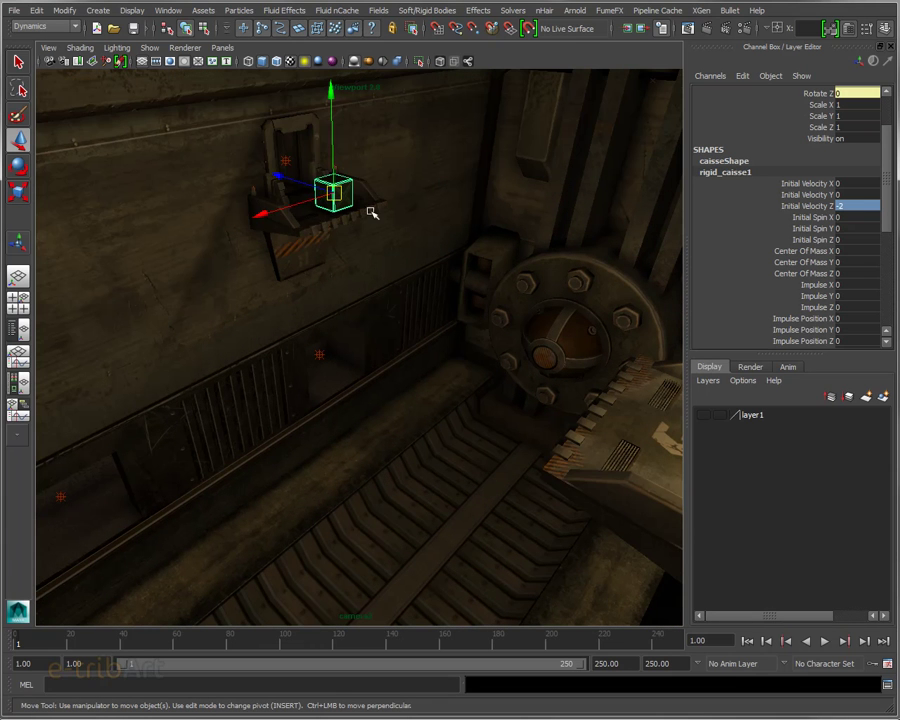
- Set the crate's Initial Velocity X to 0.5 and test-play its fall
left_click(858, 183)
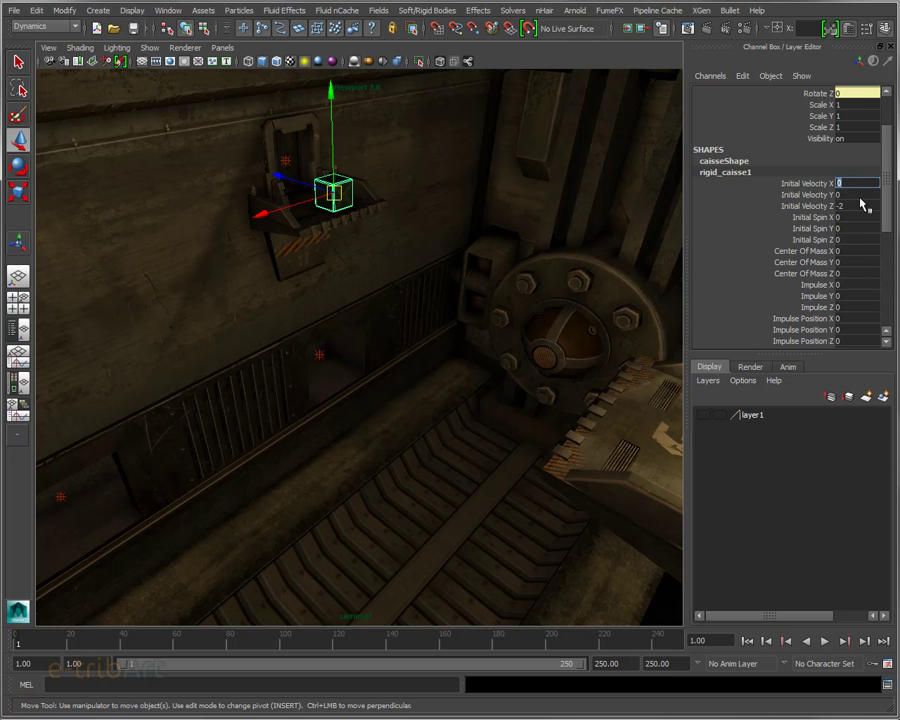
type(".5")
key("Return")
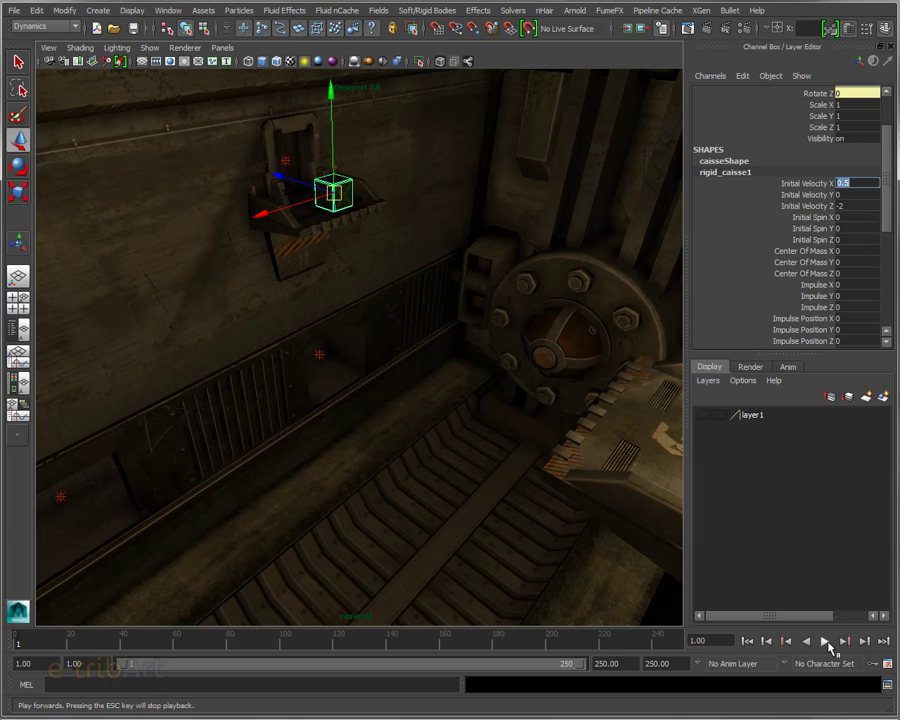
left_click(826, 641)
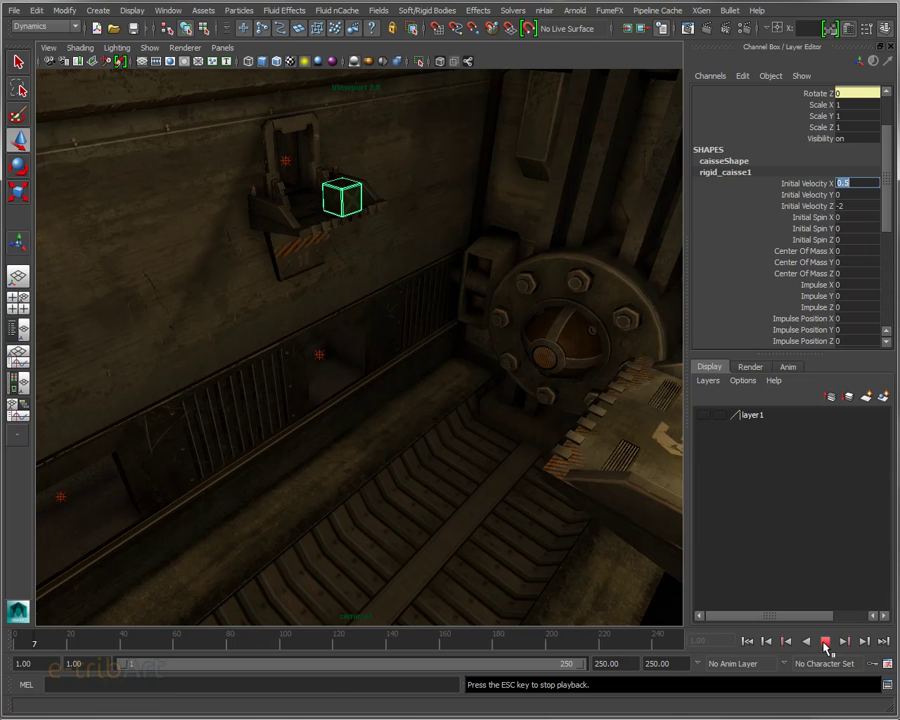
left_click_drag(506, 455, 482, 476, "alt")
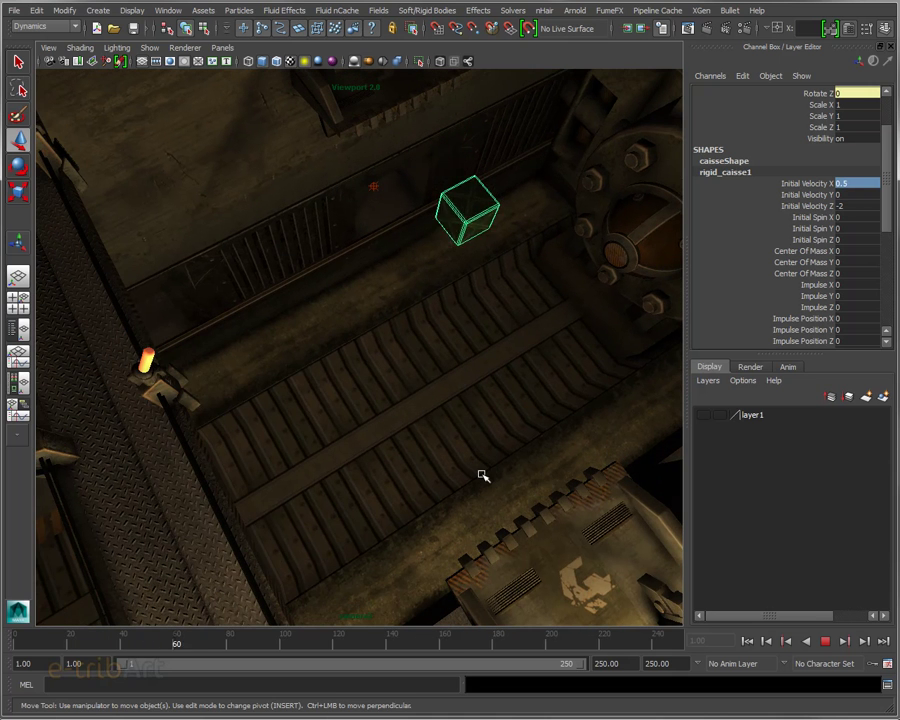
left_click(826, 641)
left_click_drag(596, 580, 637, 524, "alt")
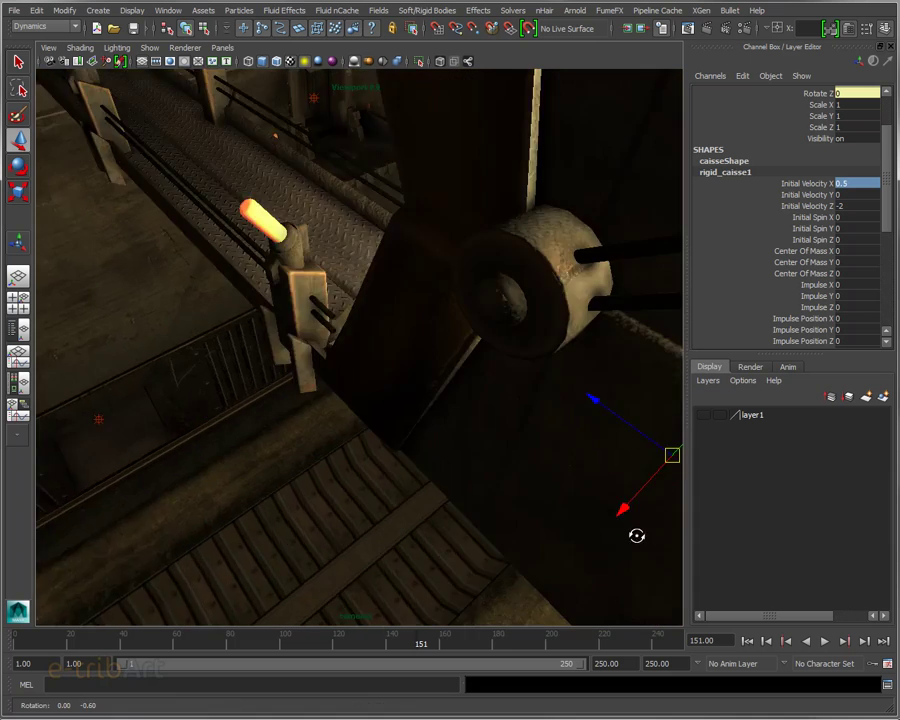
middle_click_drag(554, 480, 530, 486, "alt")
- Change Initial Velocity X to 0.6, replay the simulation, and rewind to frame 1
left_click(836, 184)
type("0.6")
key("Return")
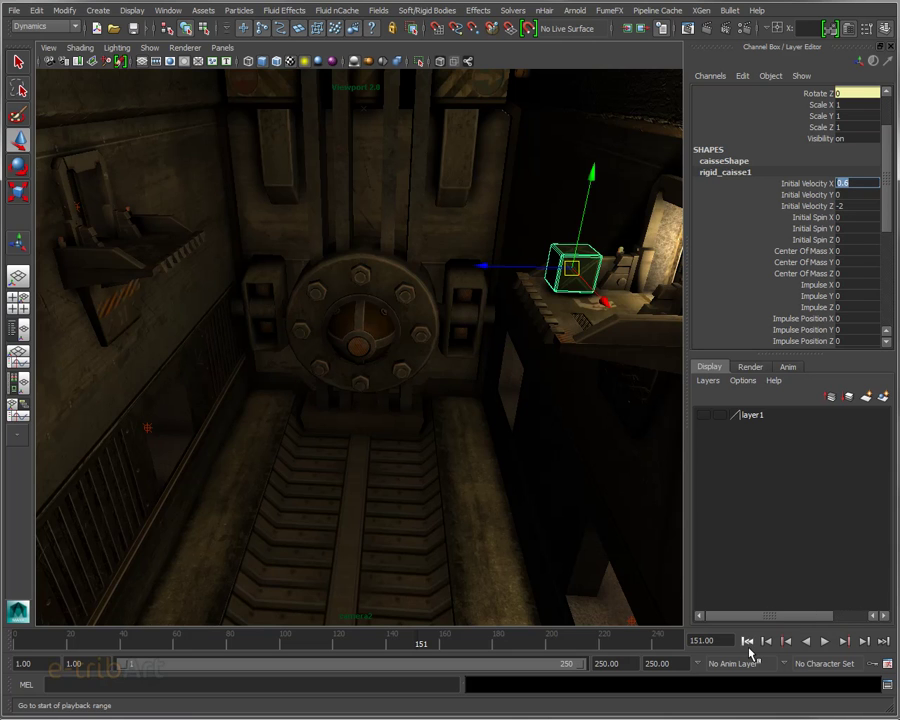
left_click(747, 640)
left_click(826, 642)
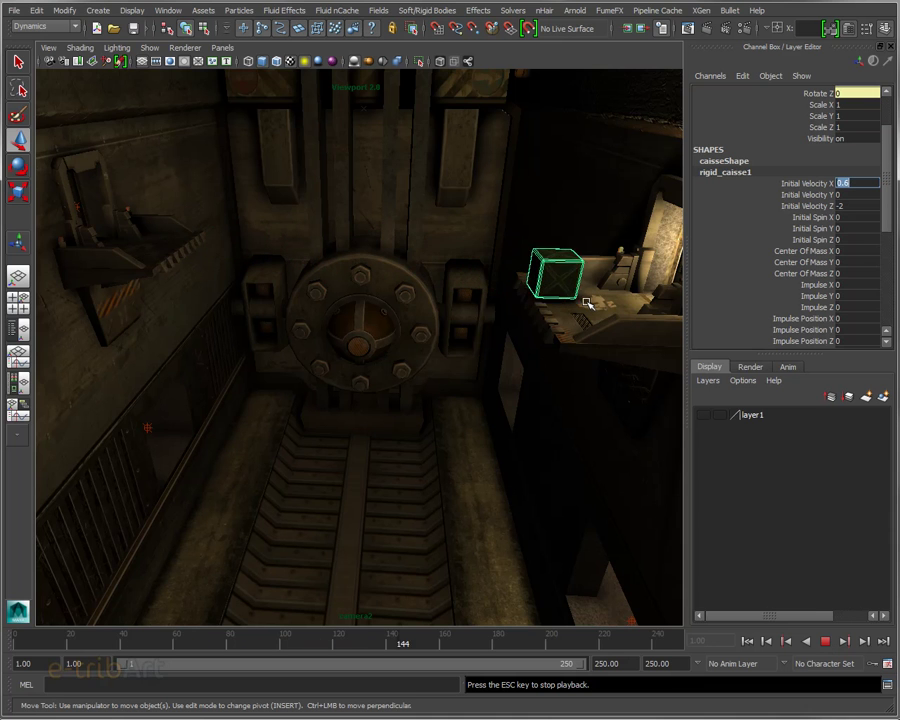
left_click(825, 641)
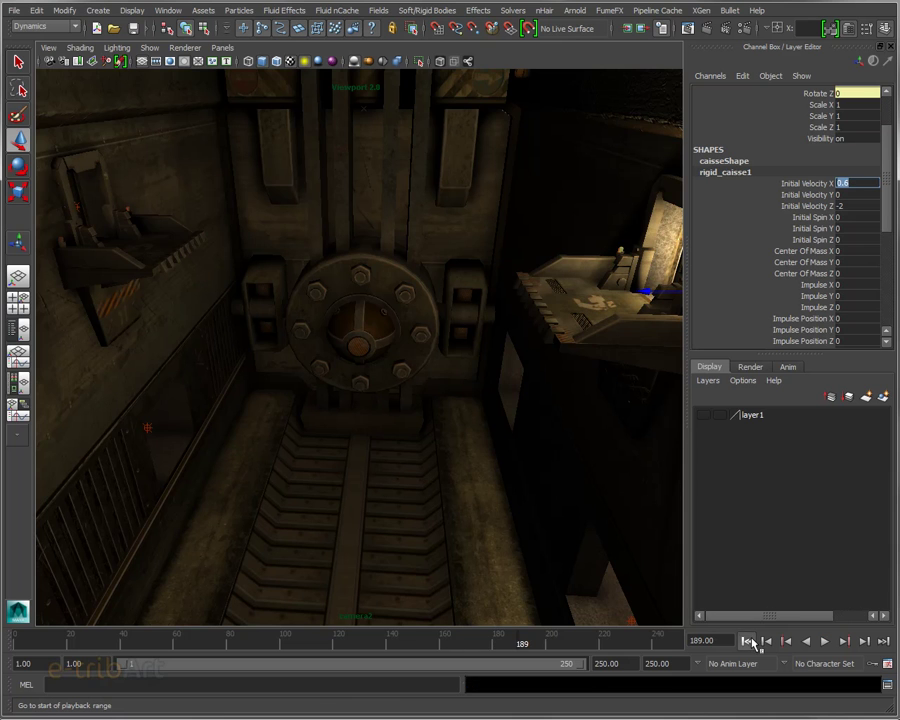
left_click(749, 641)
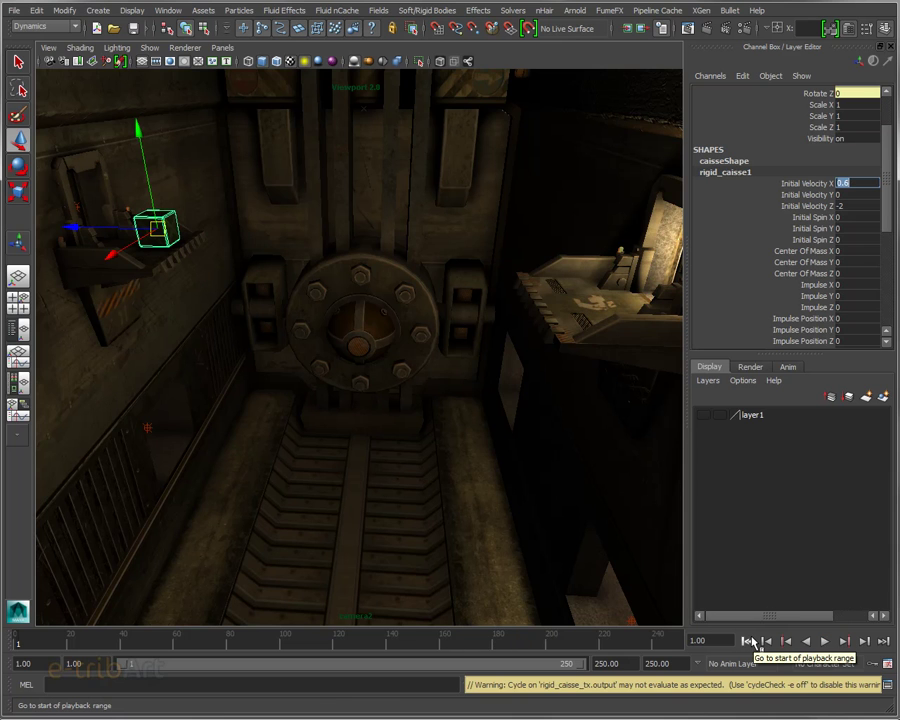
left_click_drag(436, 335, 428, 305, "alt")
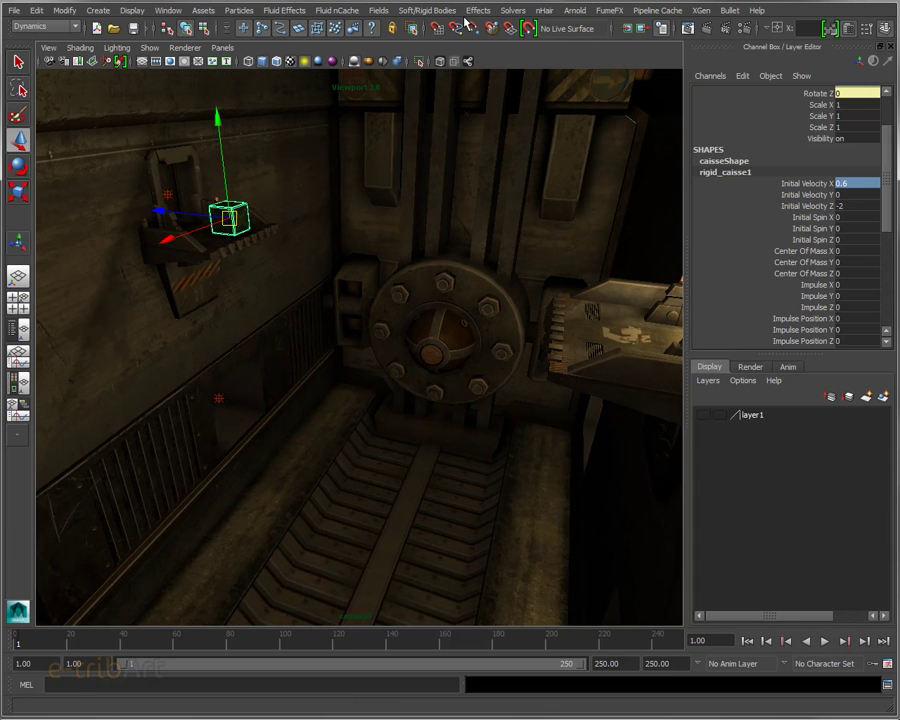
- Tear off the Fields menu as a floating window and create a Gravity field (magnitude 9.8, direction Y -1)
left_click(380, 12)
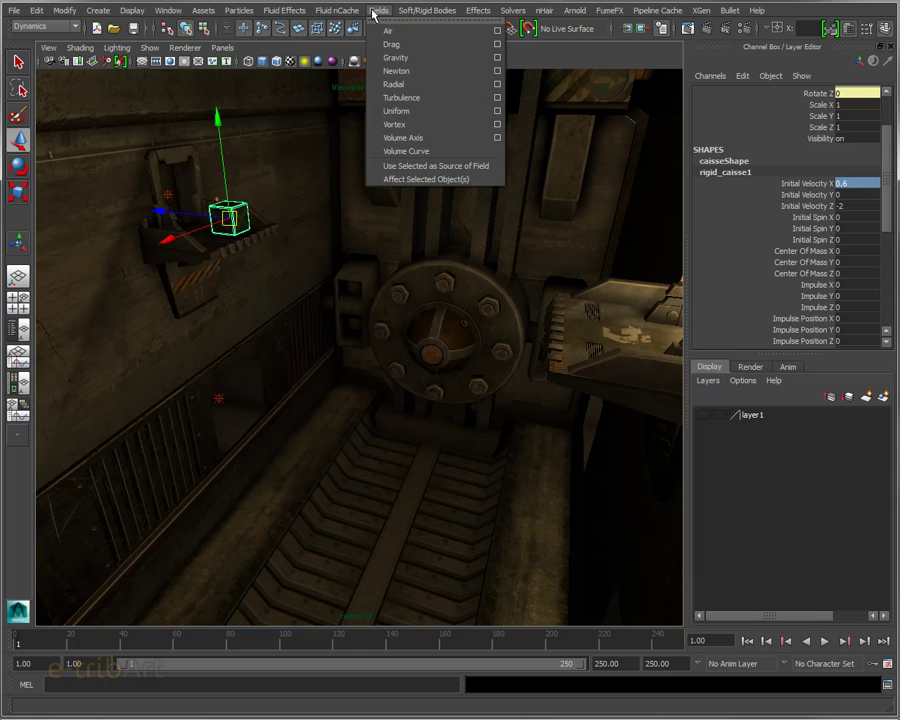
left_click(387, 22)
left_click_drag(396, 16, 514, 16)
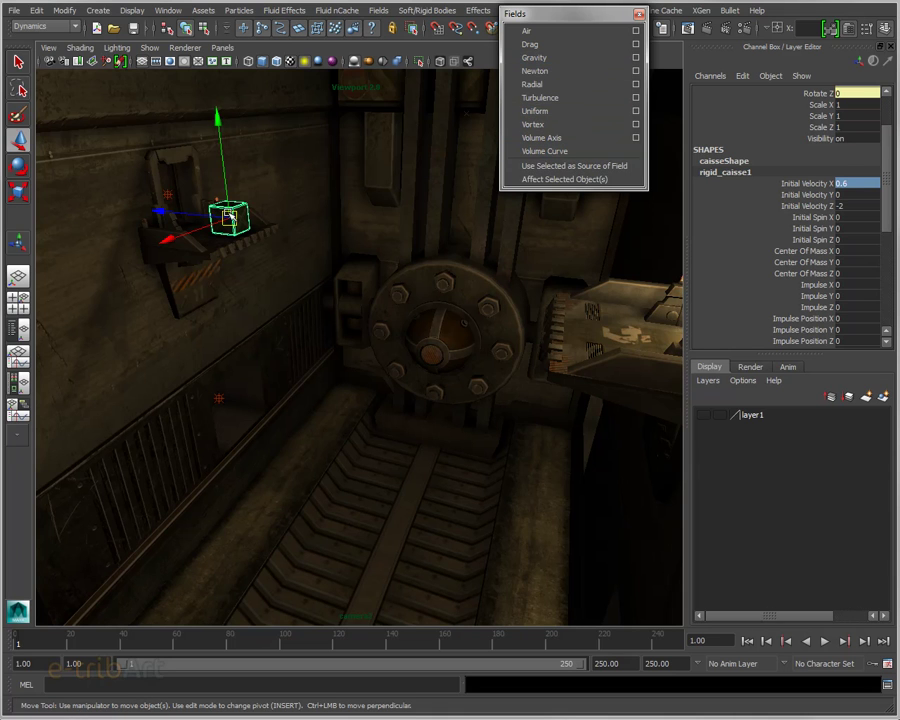
left_click(534, 60)
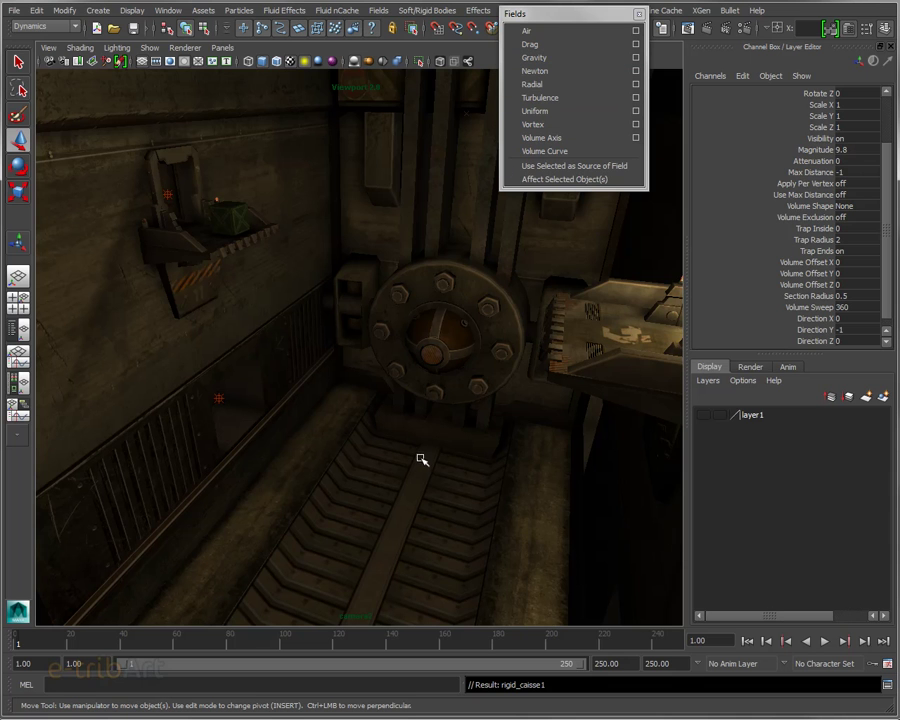
- Move the gravity field along Z and raise it to Translate Y 16.540, Z -23.362
scroll(421, 461, "down", 2)
scroll(419, 460, "down", 2)
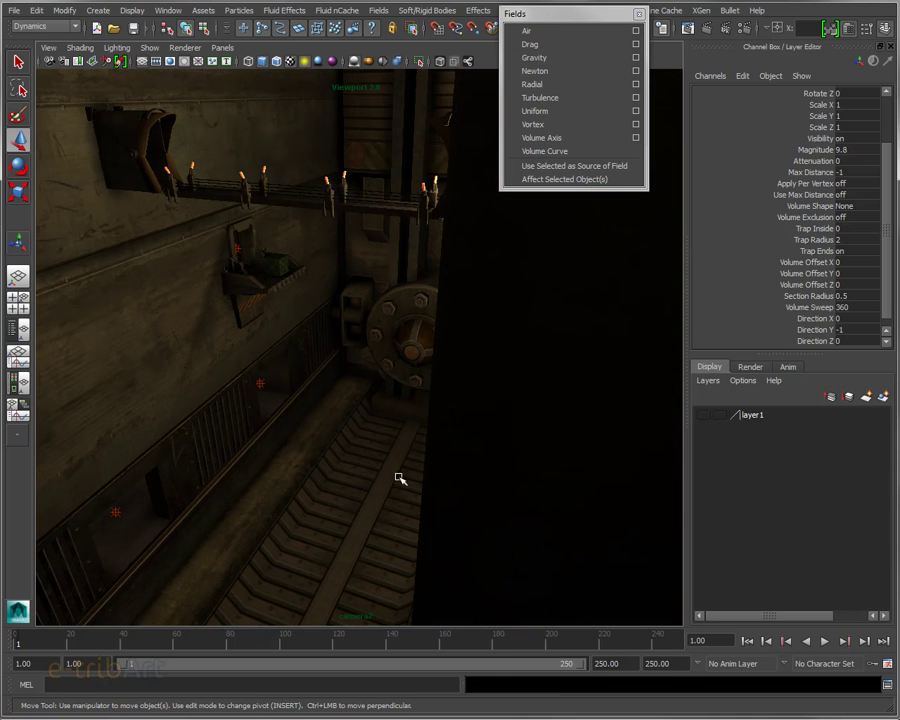
scroll(374, 492, "down", 2)
left_click_drag(374, 492, 410, 503, "alt")
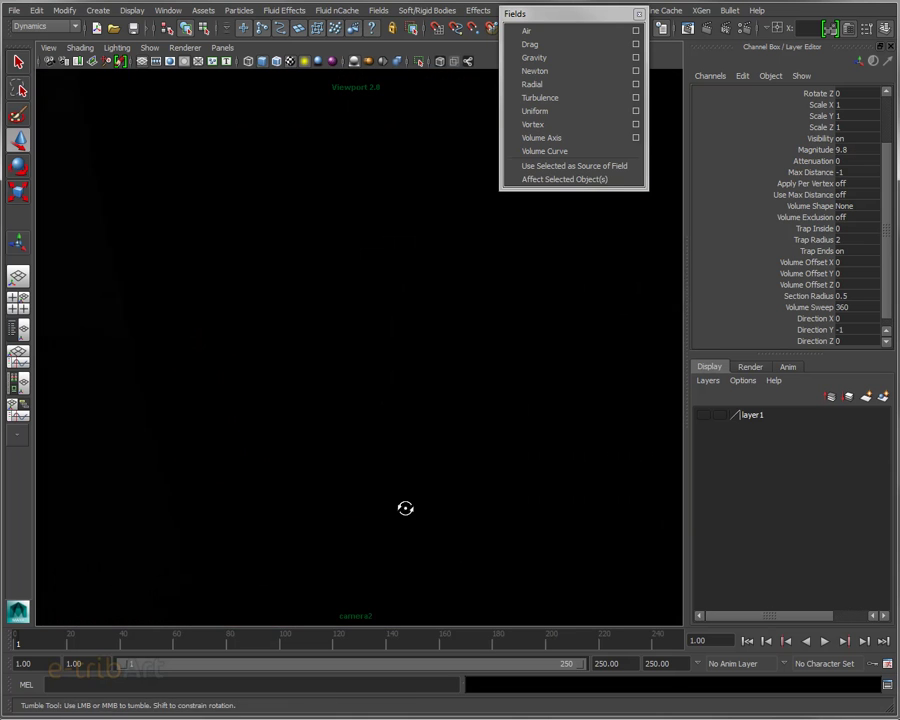
scroll(410, 503, "down", 2)
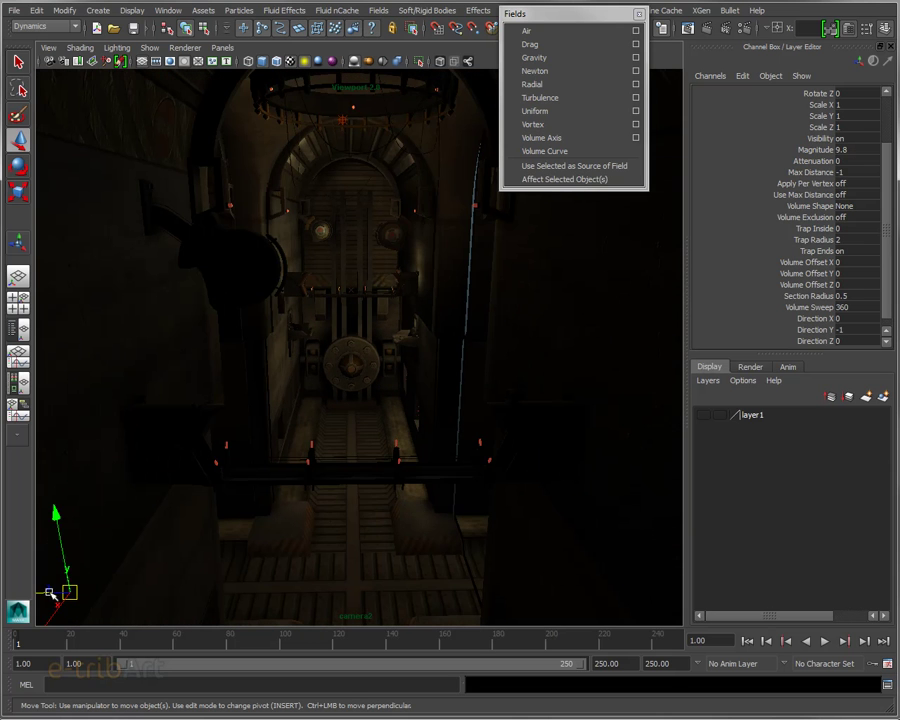
middle_click_drag(235, 592, 327, 587)
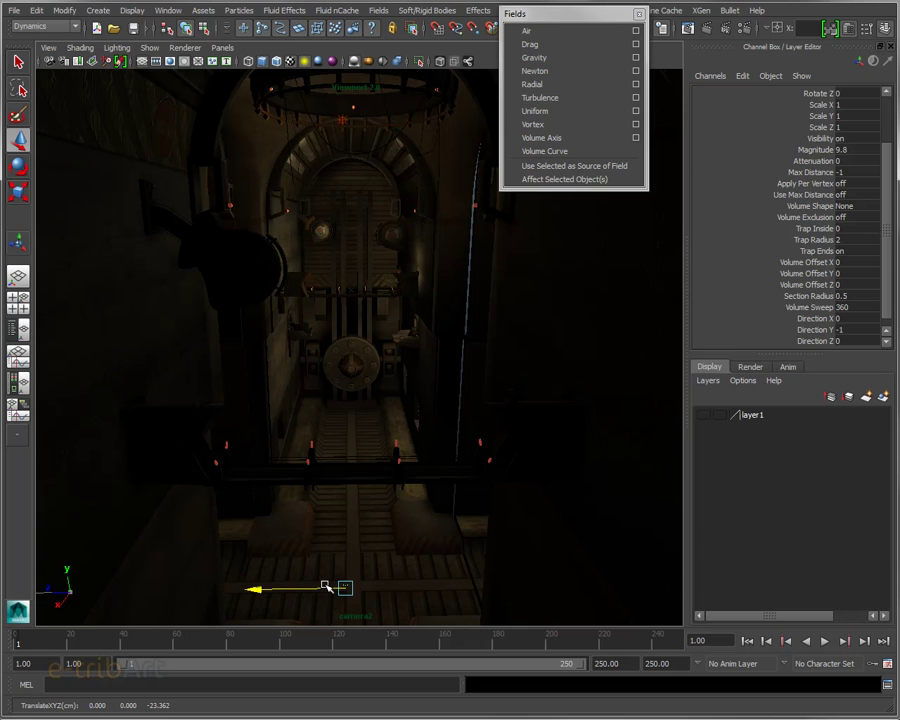
left_click_drag(345, 535, 345, 356)
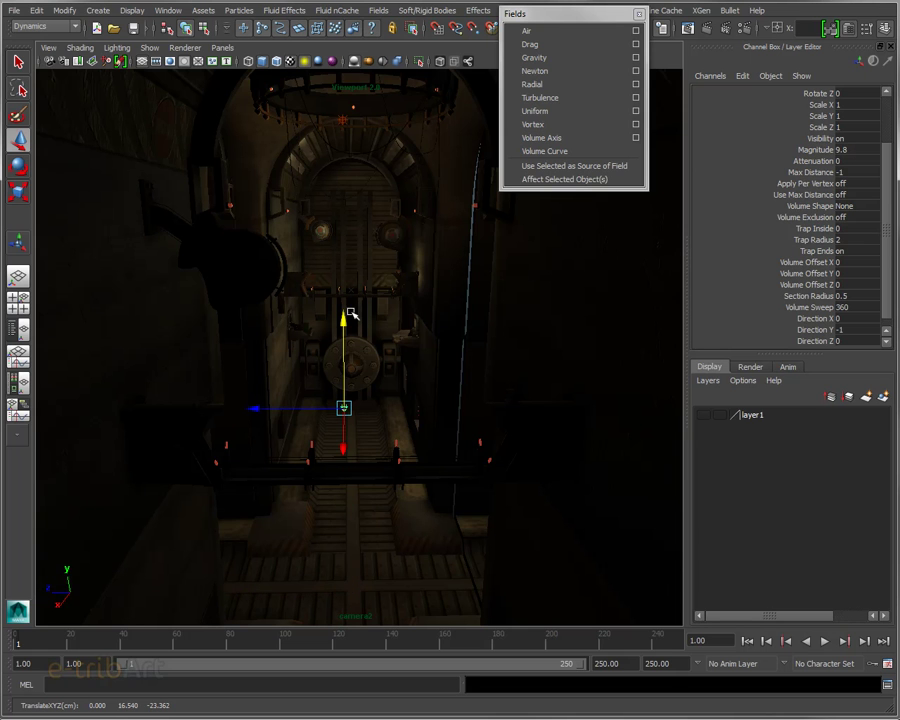
- Open gravityField3's Attribute Editor and move its window aside
scroll(352, 448, "up", 5)
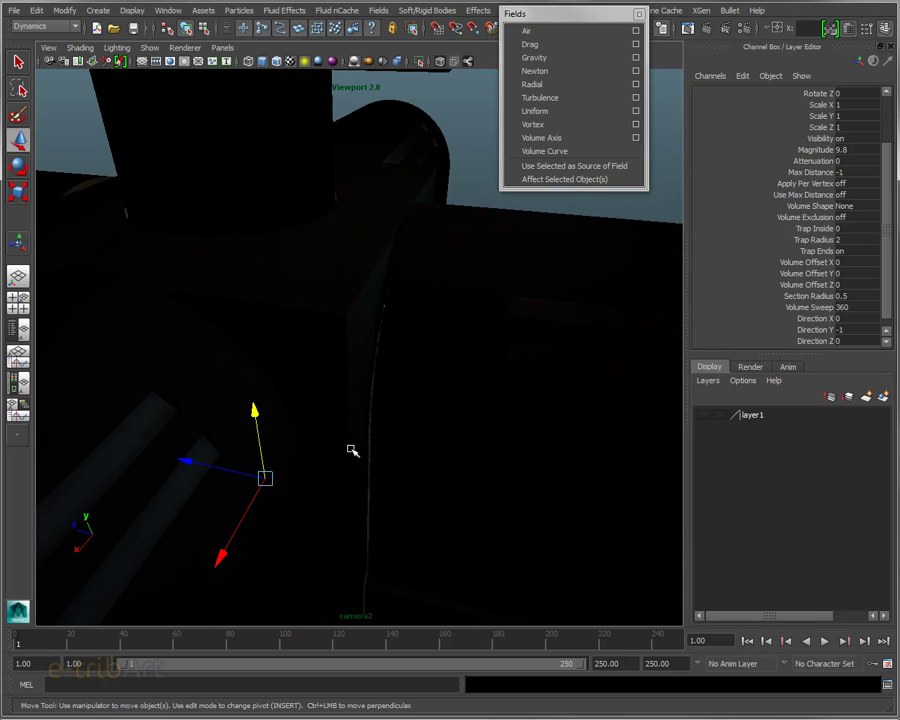
scroll(352, 450, "up", 3)
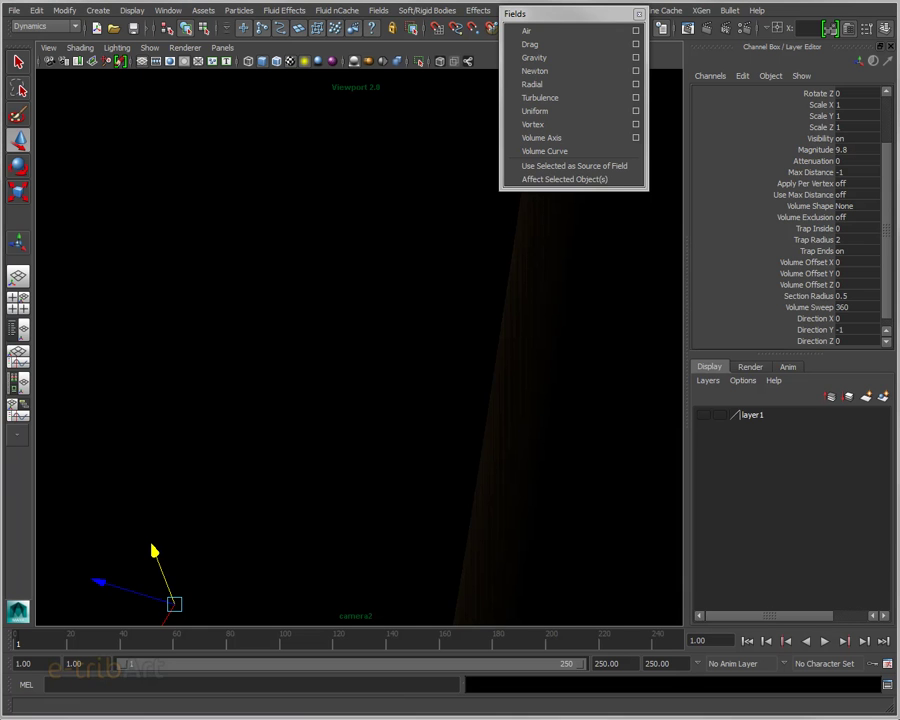
key("ctrl+a")
left_click_drag(564, 44, 632, 37)
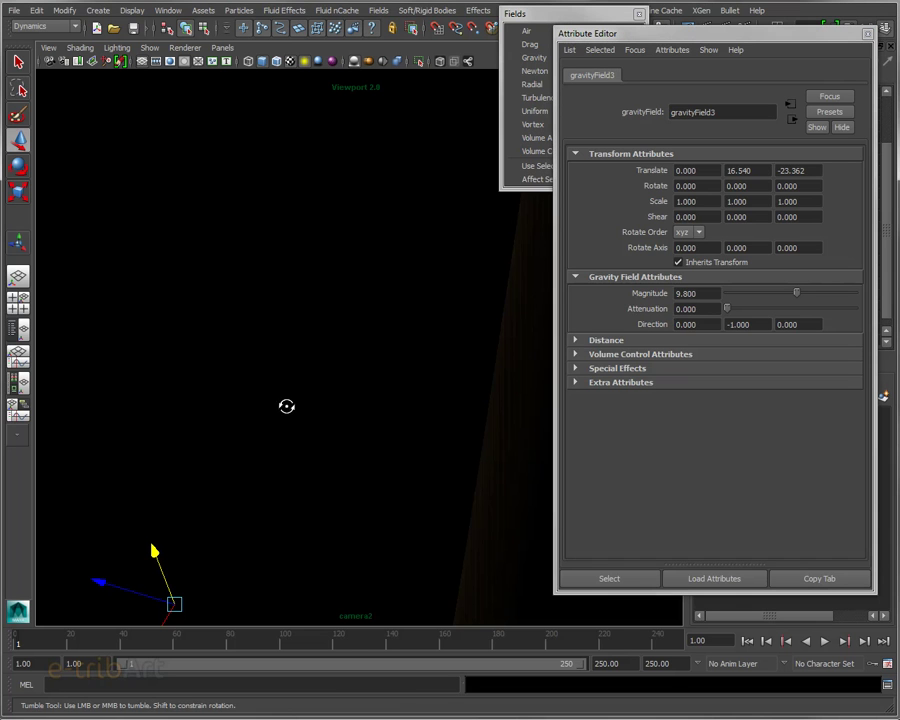
left_click_drag(286, 406, 305, 385, "alt")
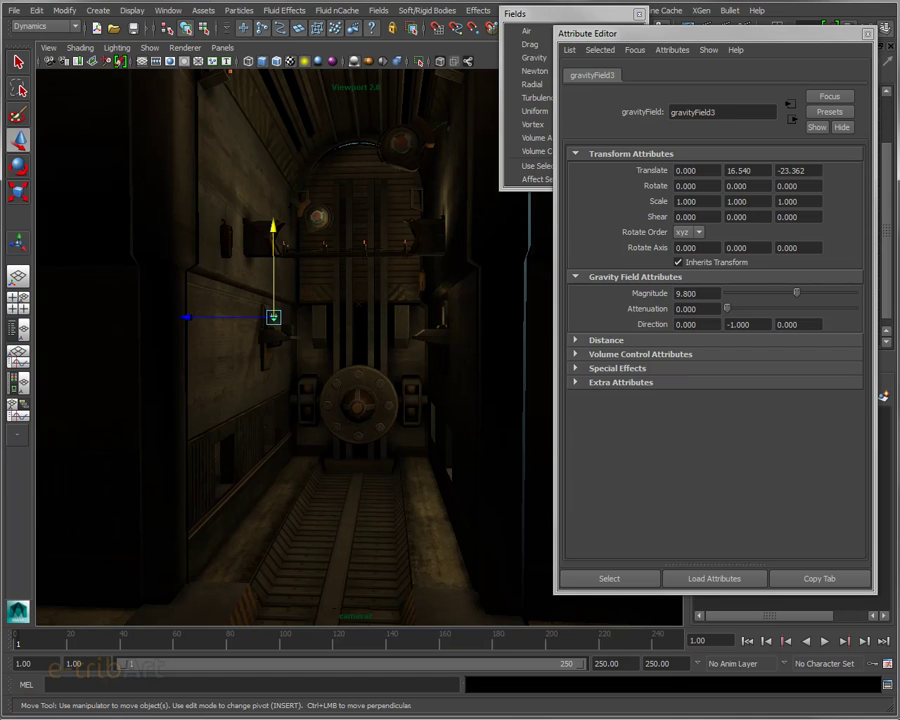
left_click(300, 340)
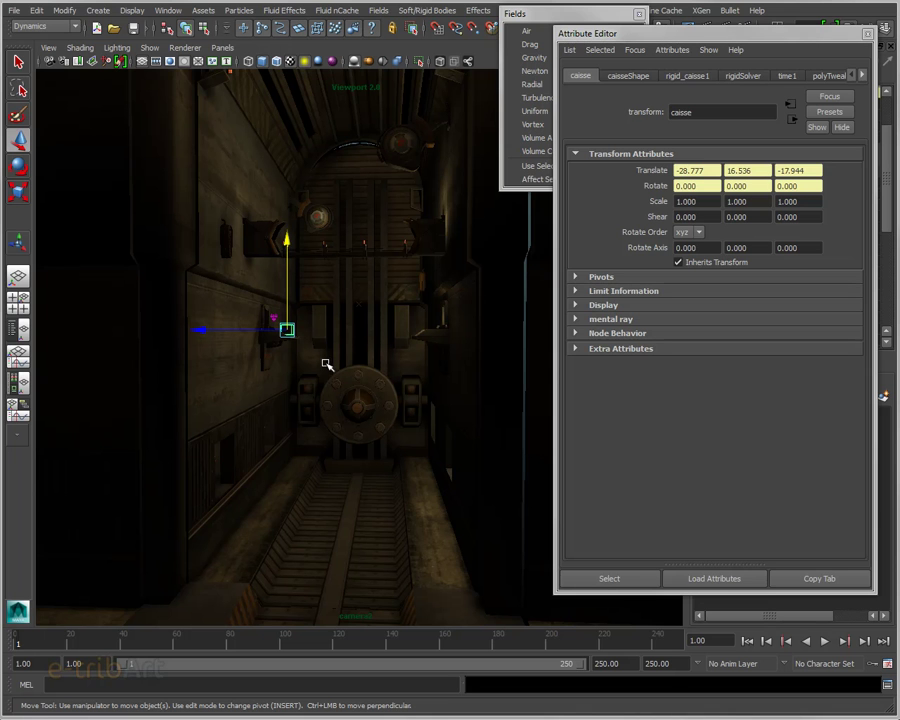
key("f")
scroll(382, 354, "down", 3)
left_click_drag(388, 370, 310, 406, "alt")
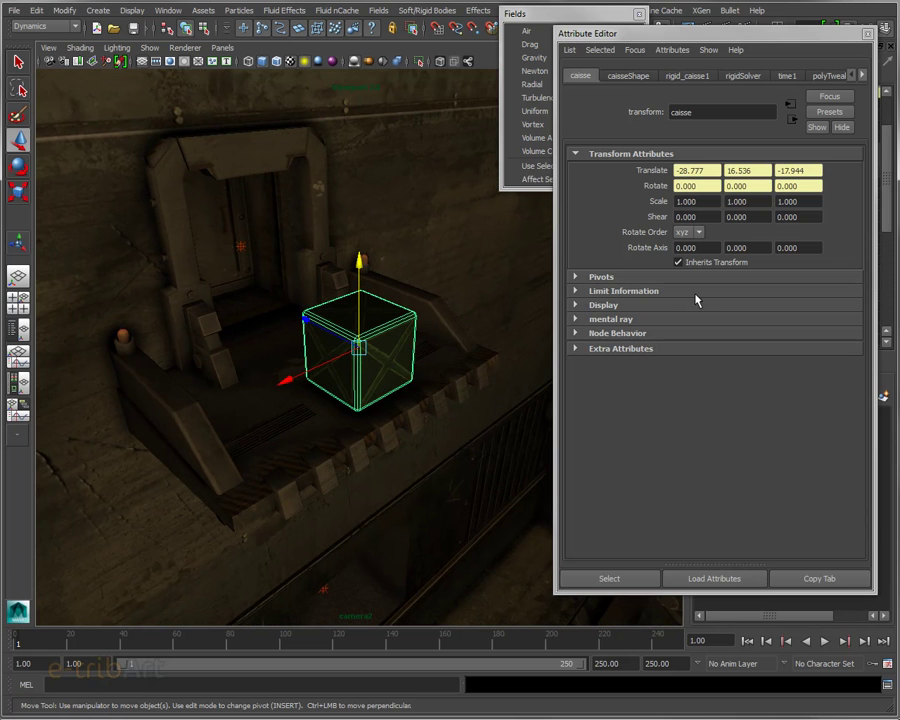
left_click(534, 57)
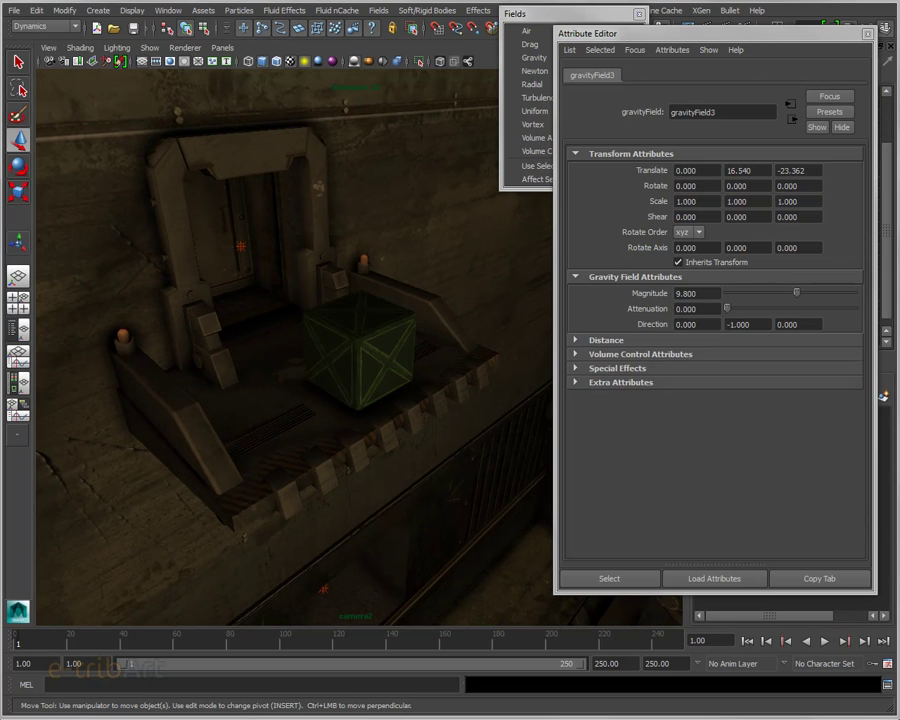
left_click(708, 294)
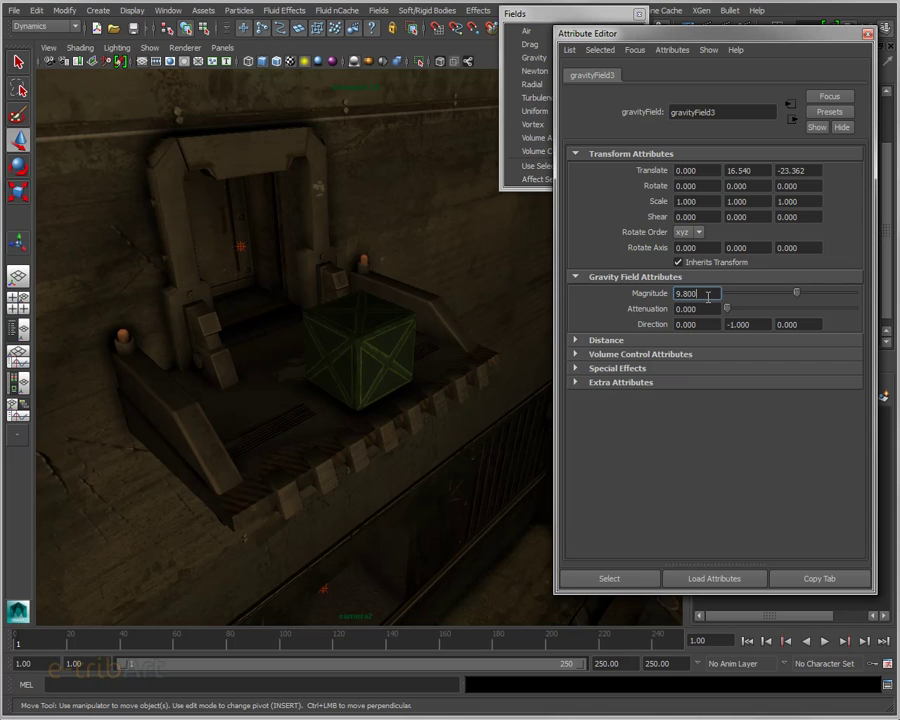
left_click(765, 324)
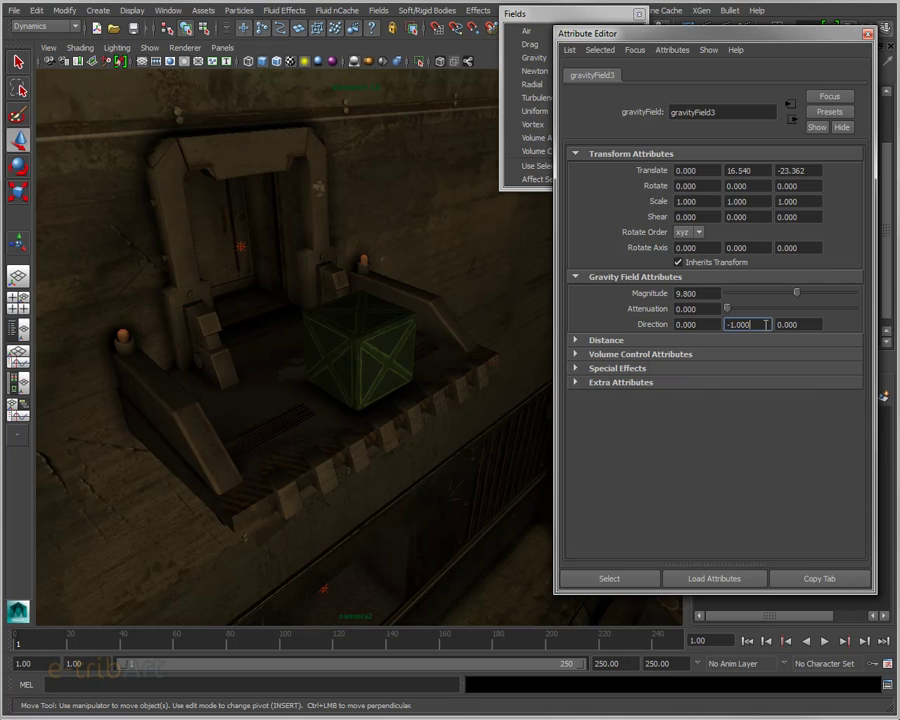
middle_click_drag(344, 396, 331, 374, "alt")
mouse_move(331, 374)
left_mouse_down("alt")
mouse_move(316, 364)
mouse_move(321, 388)
left_mouse_up("alt")
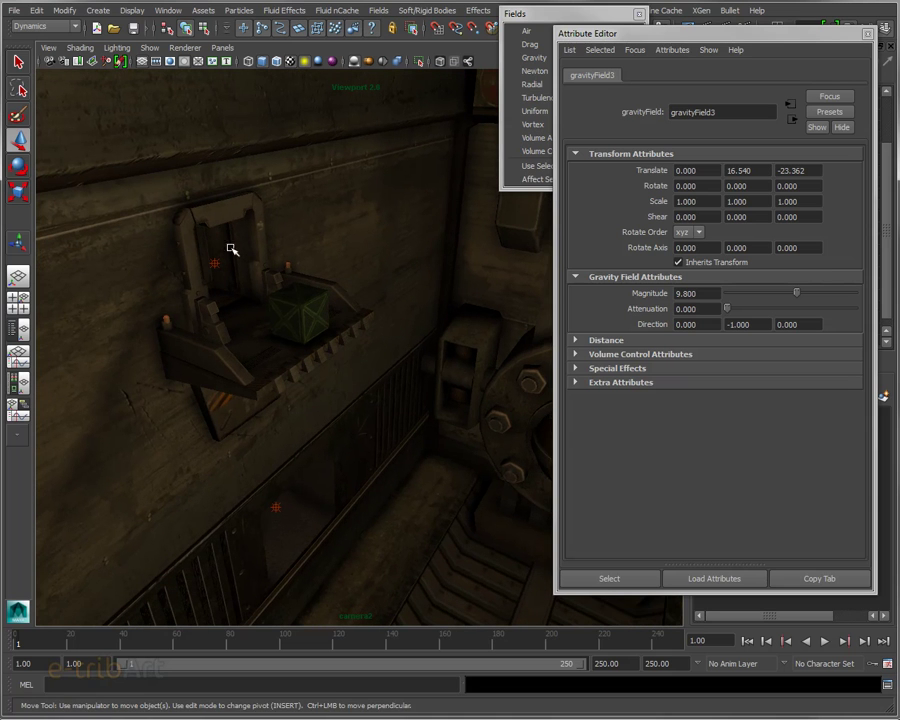
- Open the Dynamic Relationships editor, select caisse, and unlink gravityField2 from it
left_click(170, 11)
mouse_move(202, 71)
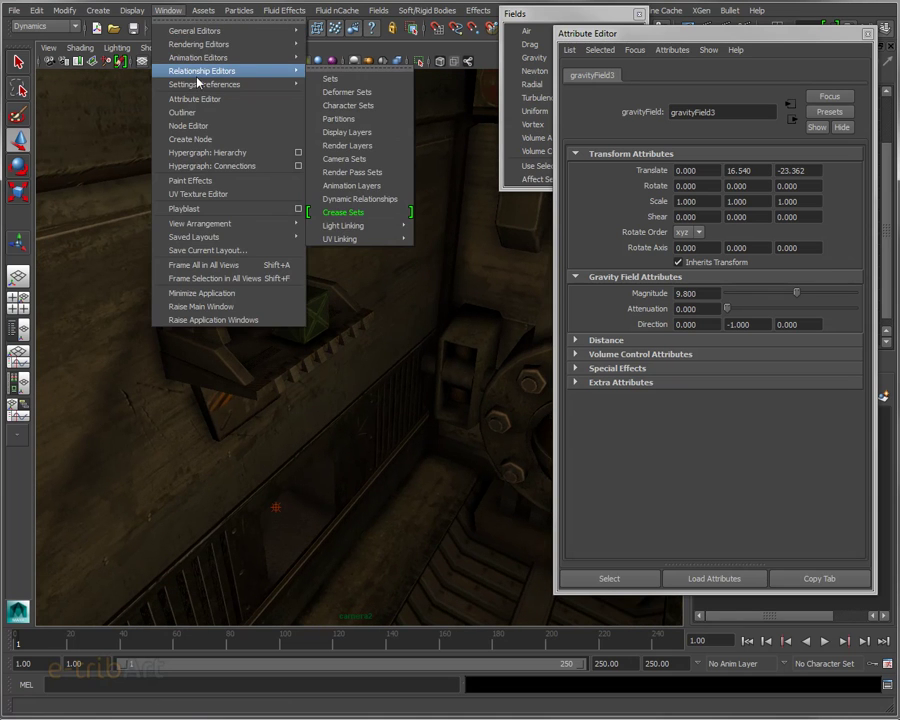
left_click(356, 198)
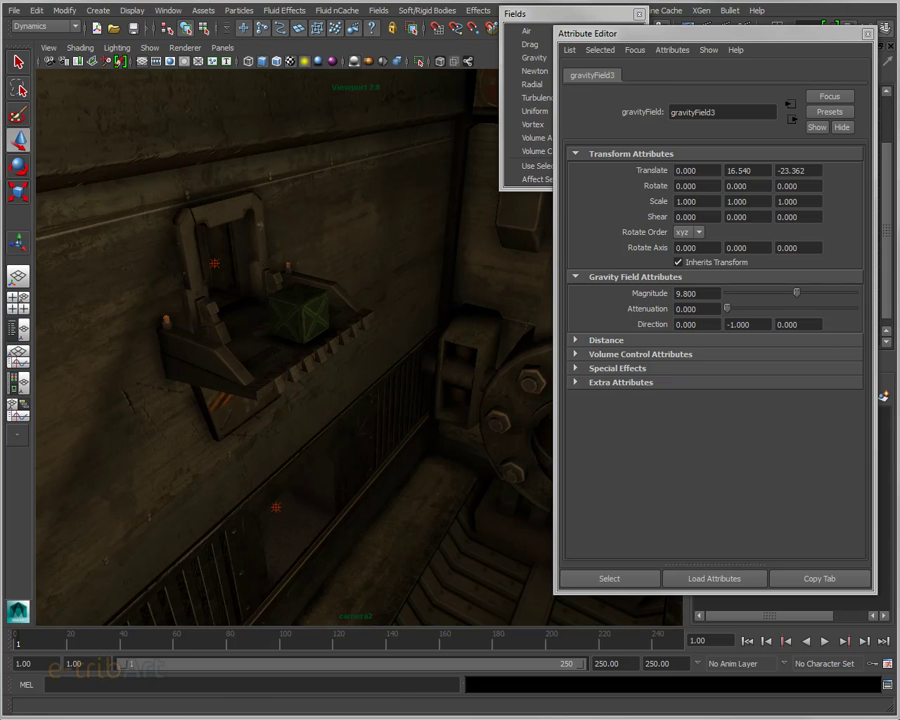
left_click_drag(421, 126, 397, 93)
left_click_drag(521, 294, 531, 514)
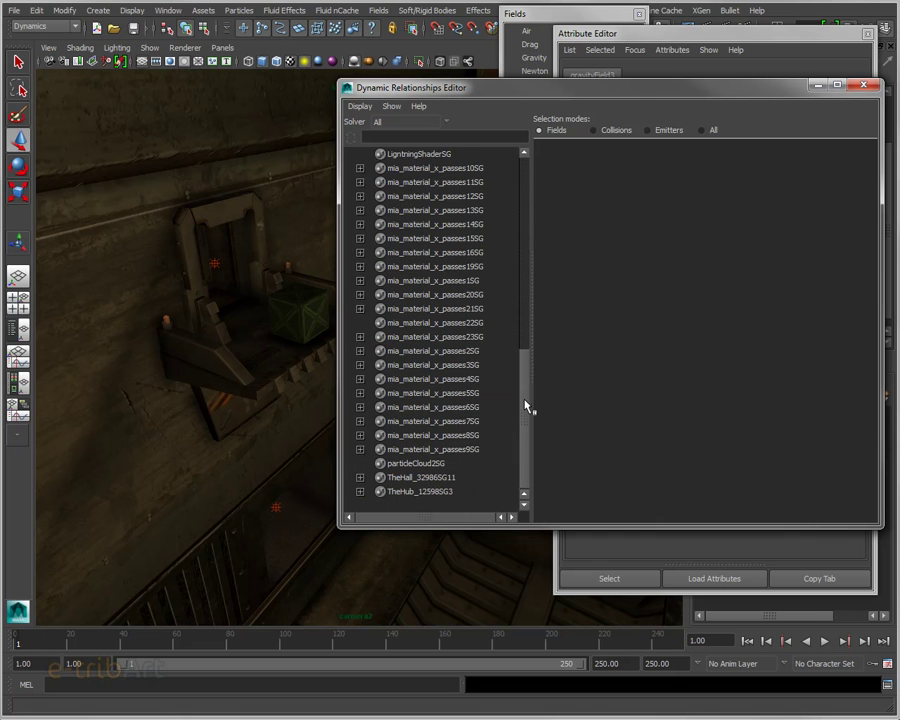
left_click_drag(528, 406, 536, 311)
left_click(398, 324)
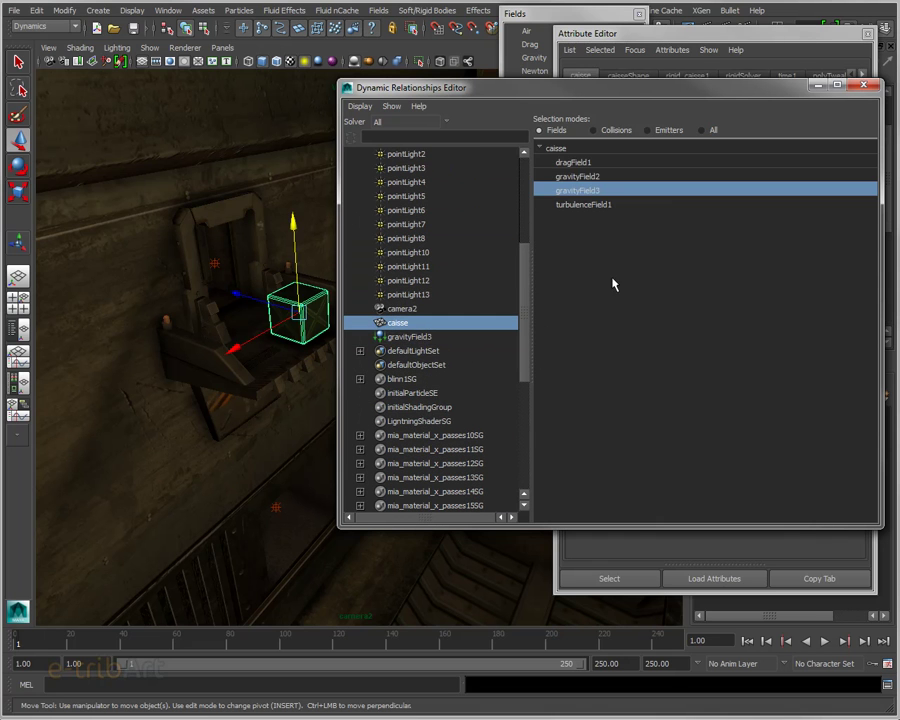
left_click(584, 177)
left_click(584, 178)
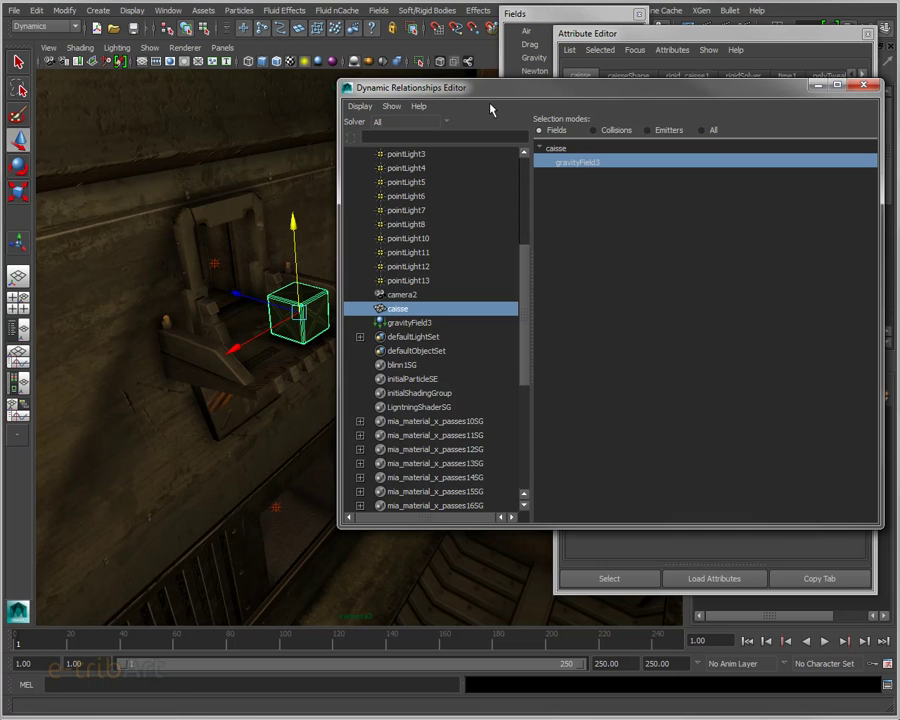
- Link gravityField3 to caisse and close the Dynamic Relationships editor
left_click_drag(360, 87, 436, 87)
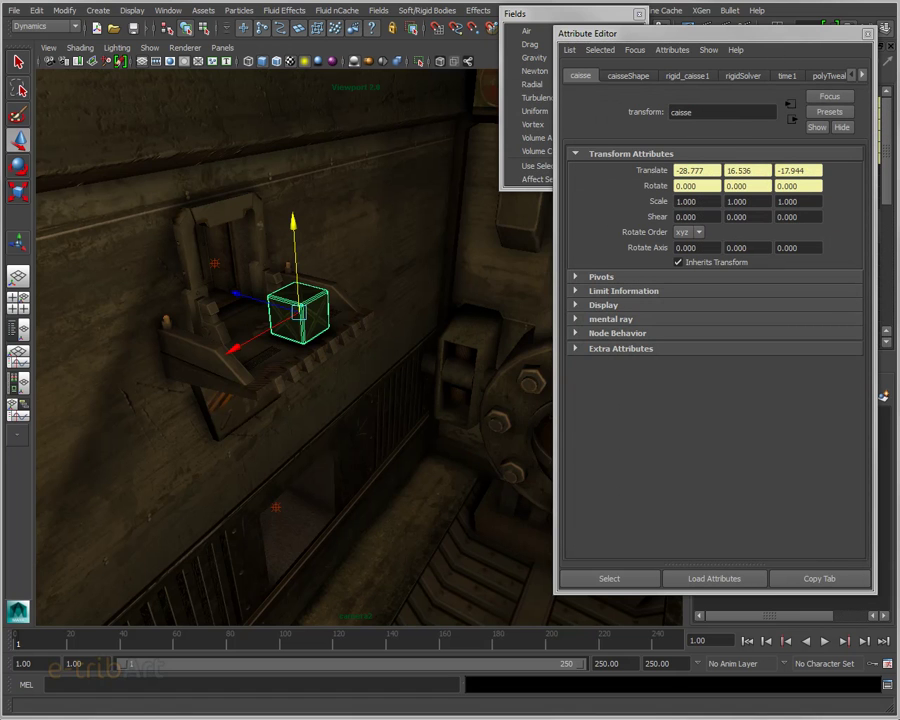
left_click_drag(612, 112, 466, 80)
left_click(530, 142)
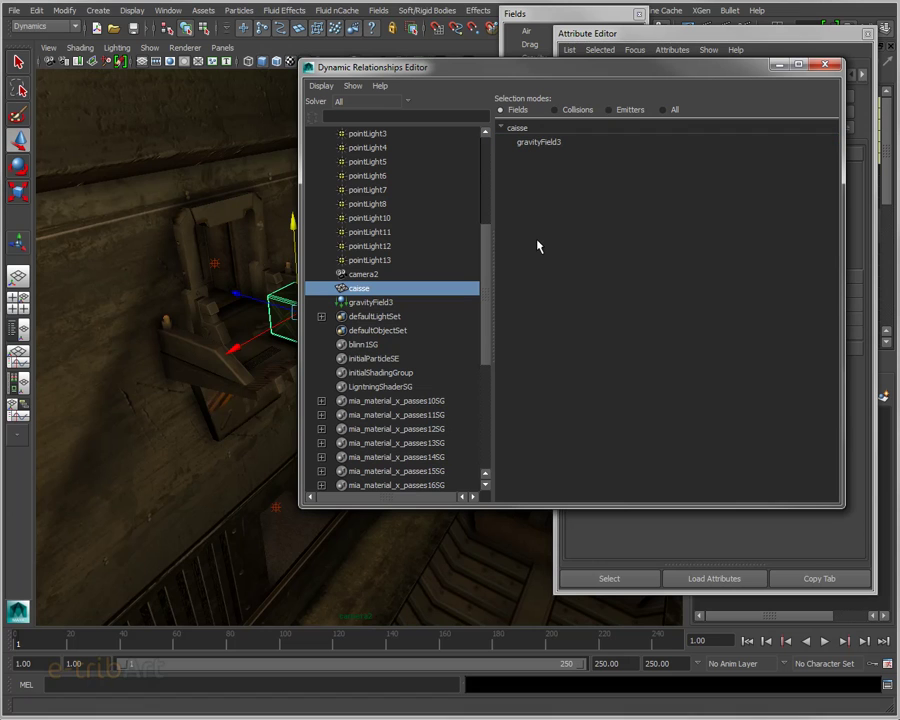
left_click(527, 146)
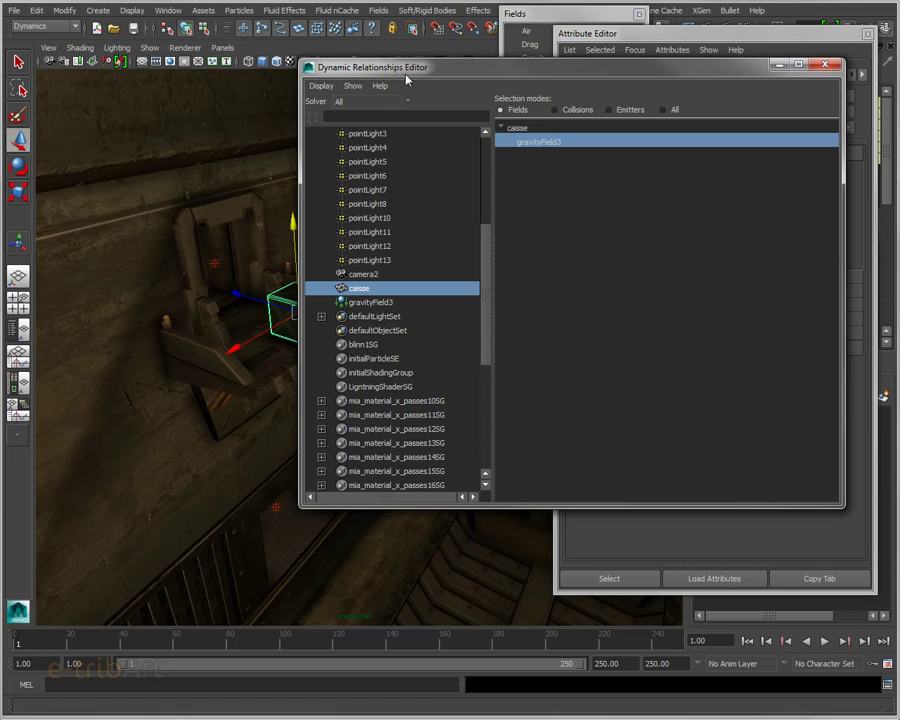
left_click(825, 66)
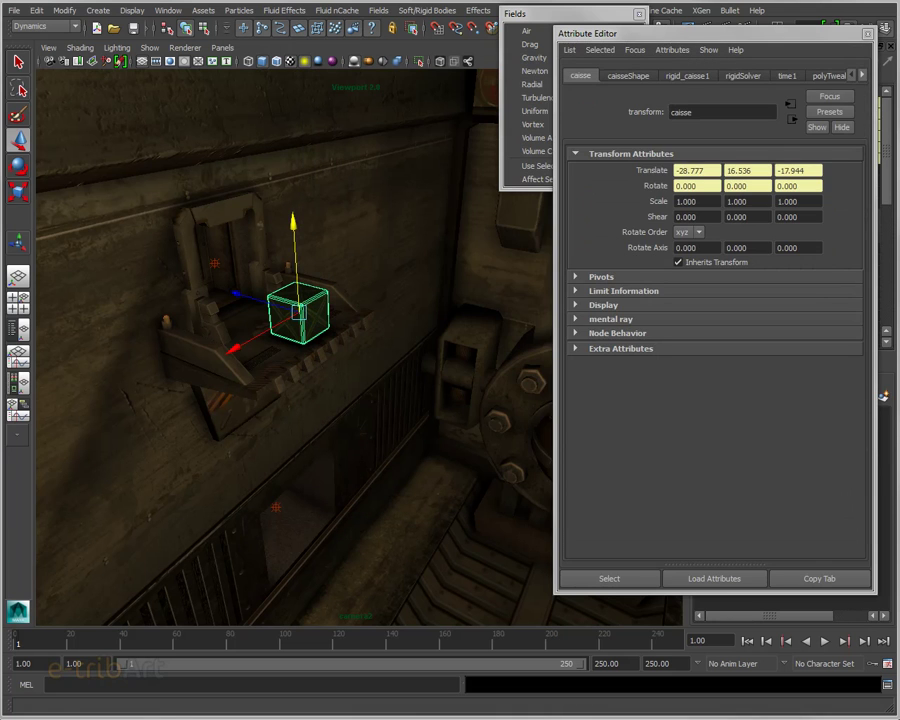
- Close the Attribute Editor, preview the crate's fall to frame 20, return to frame 1, and select hall_ouest
key("ctrl+a")
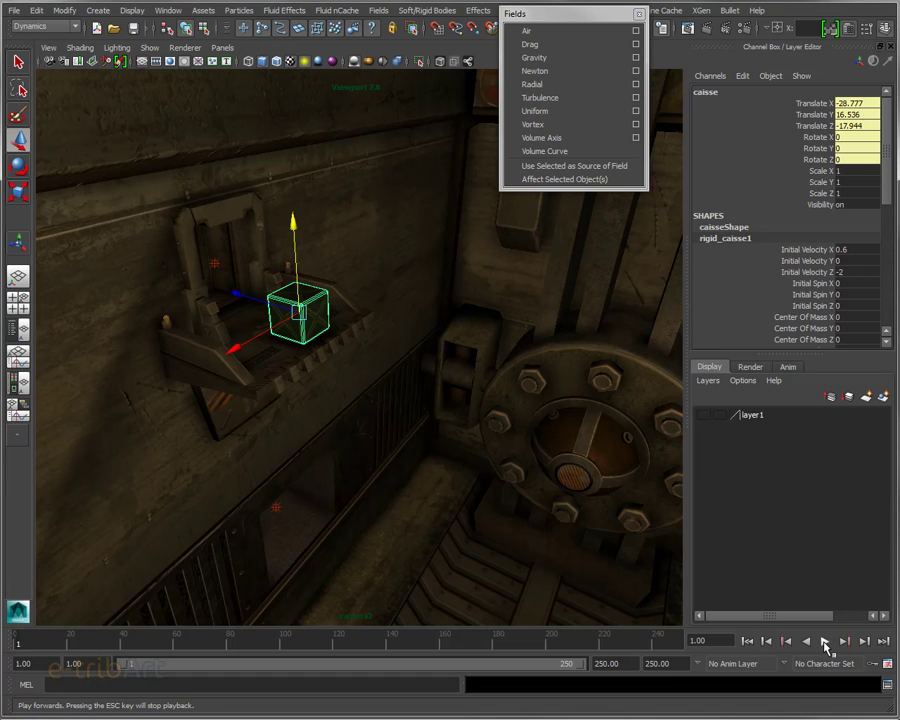
left_click(825, 642)
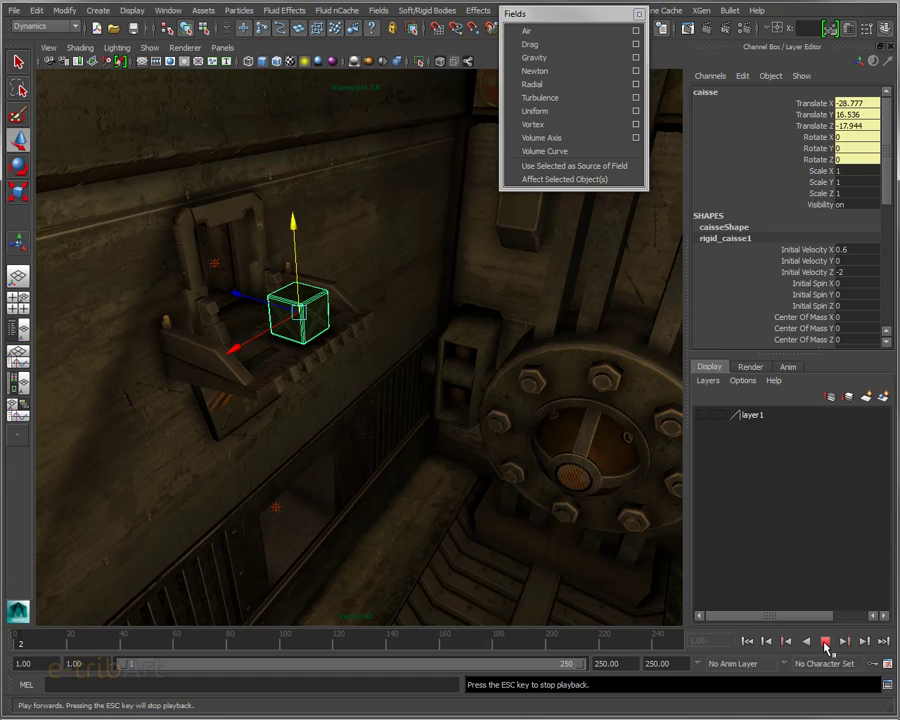
left_click(825, 642)
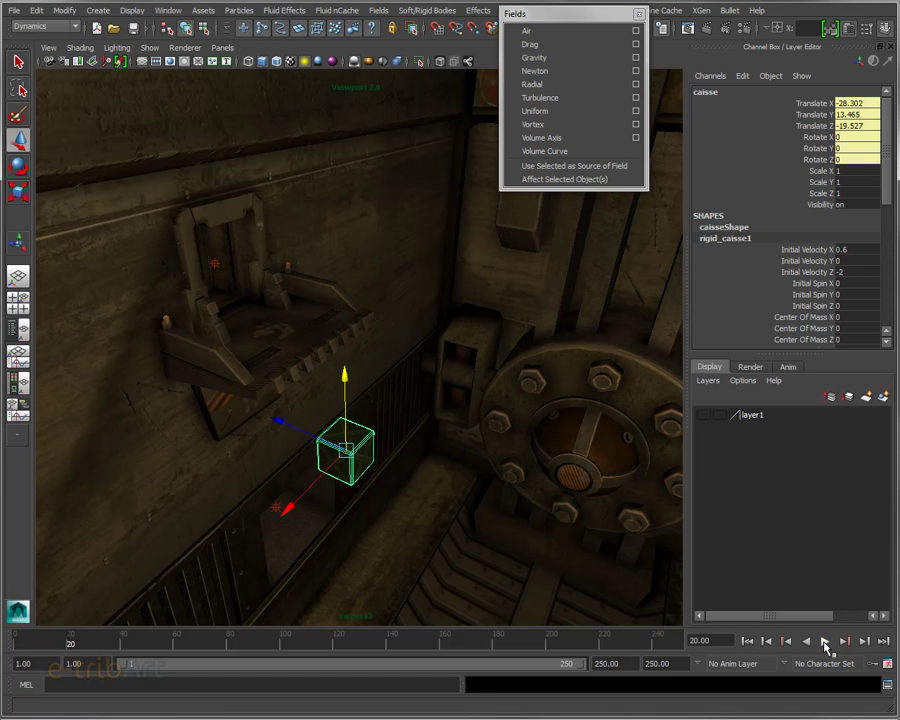
left_click(747, 641)
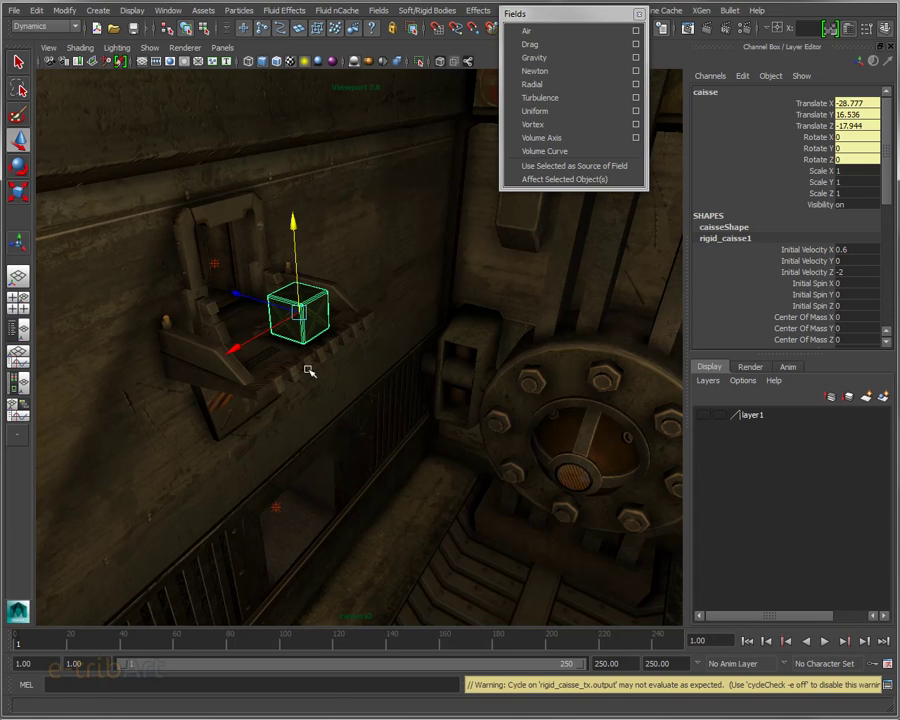
left_click(310, 371)
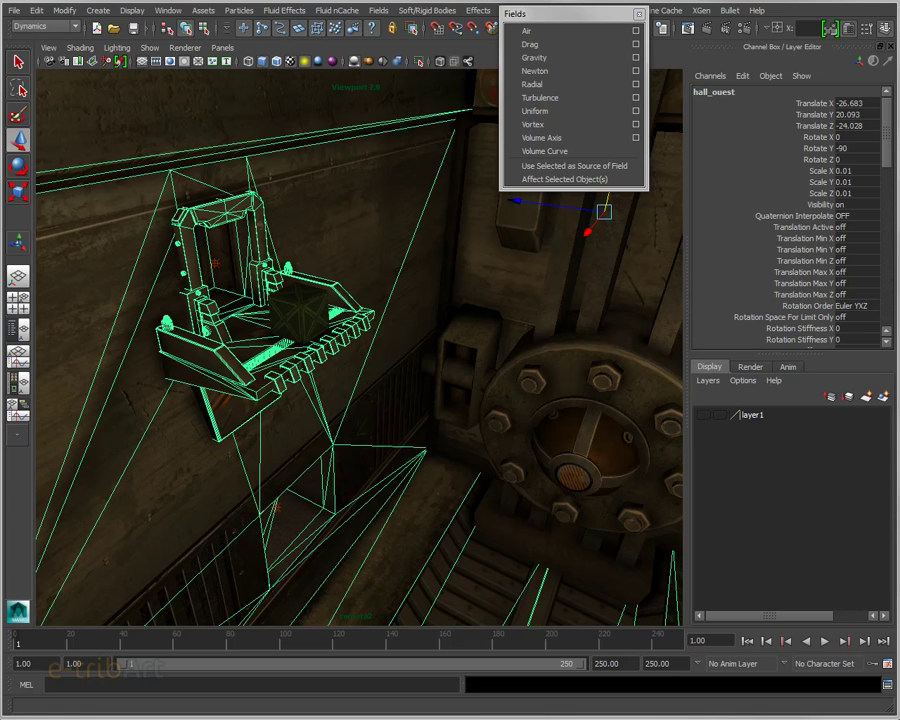
- Open the Outliner and select hall_ouest
key("shift+o")
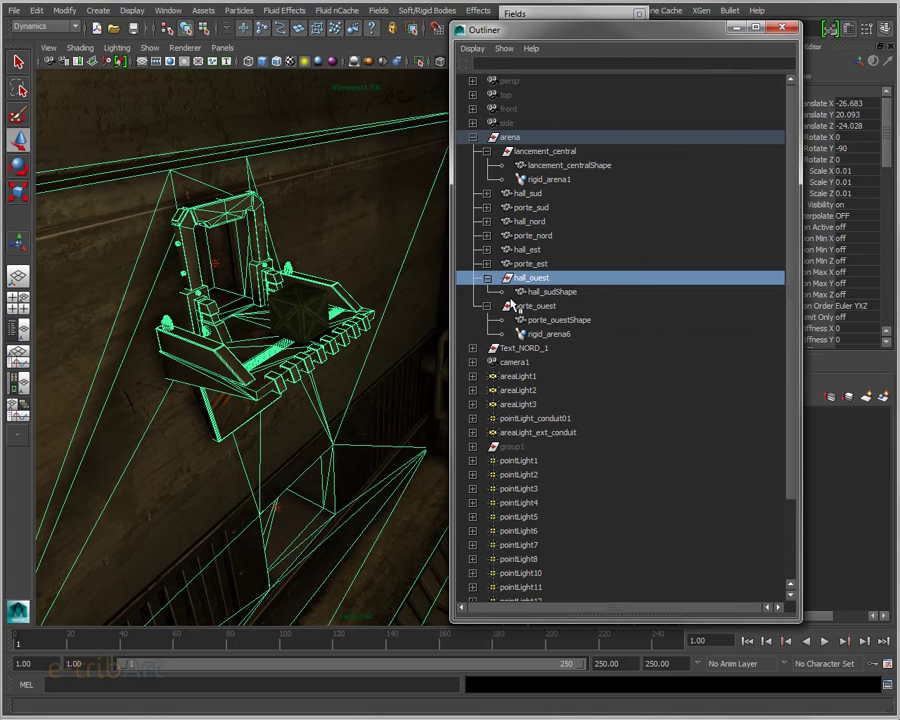
left_click(527, 334)
left_click(528, 278)
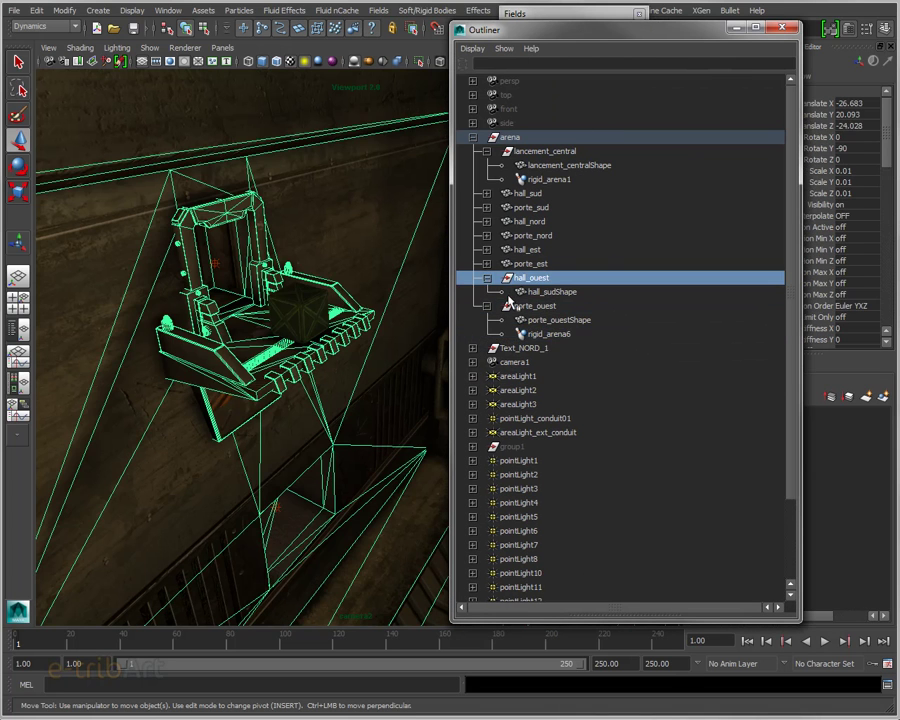
left_click_drag(478, 29, 524, 47)
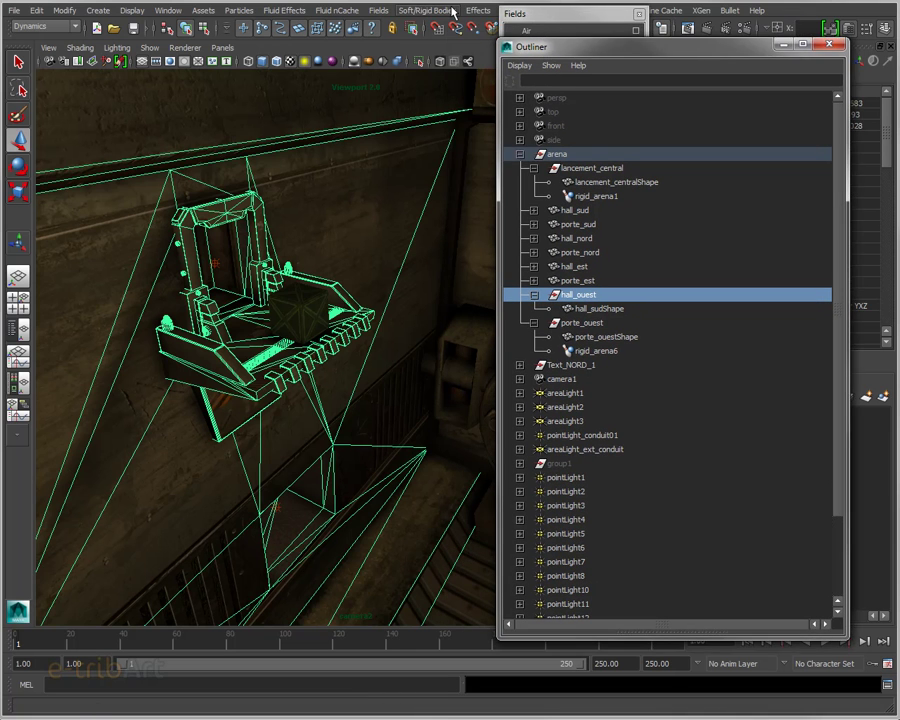
- Create a passive rigid body named rigid_arena on hall_ouest, then close its options
left_click(452, 10)
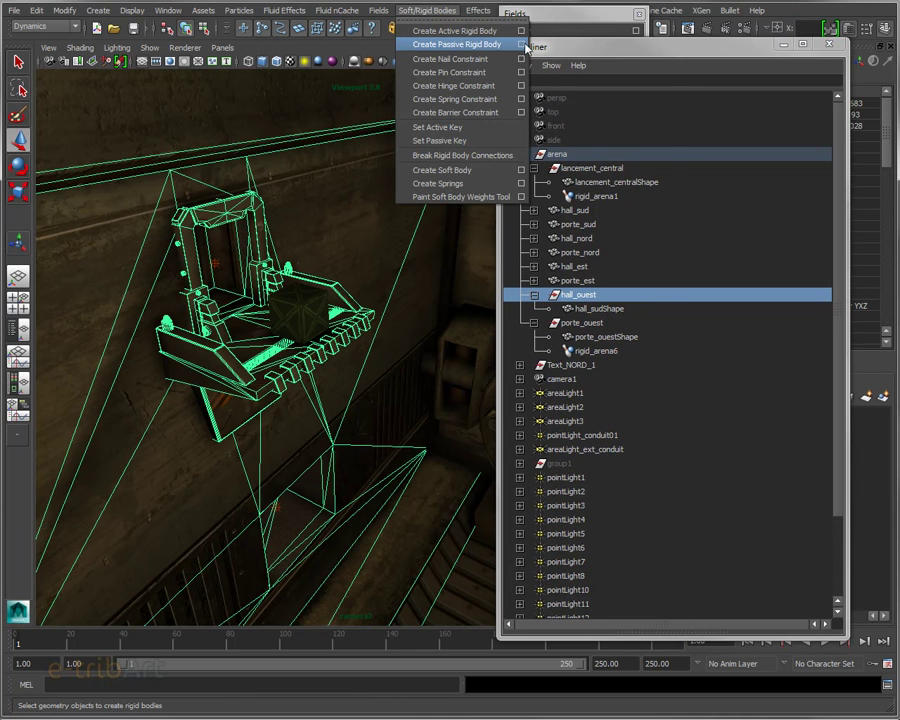
left_click(521, 44)
left_click_drag(510, 55, 376, 62)
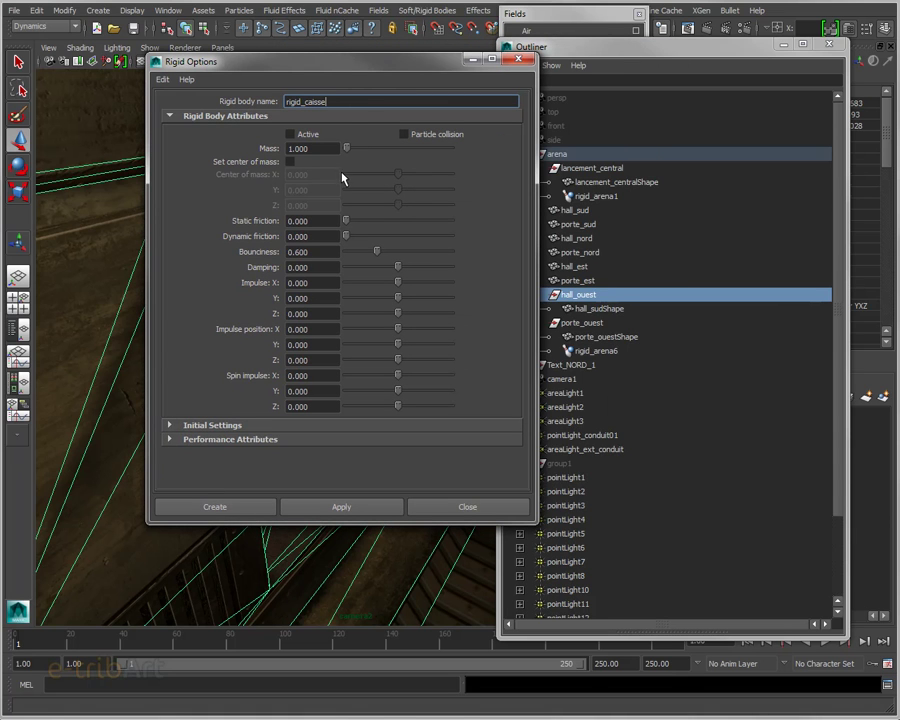
key("BackSpace")
key("BackSpace")
key("BackSpace")
key("BackSpace")
key("BackSpace")
key("BackSpace")
type("arena")
left_click(215, 508)
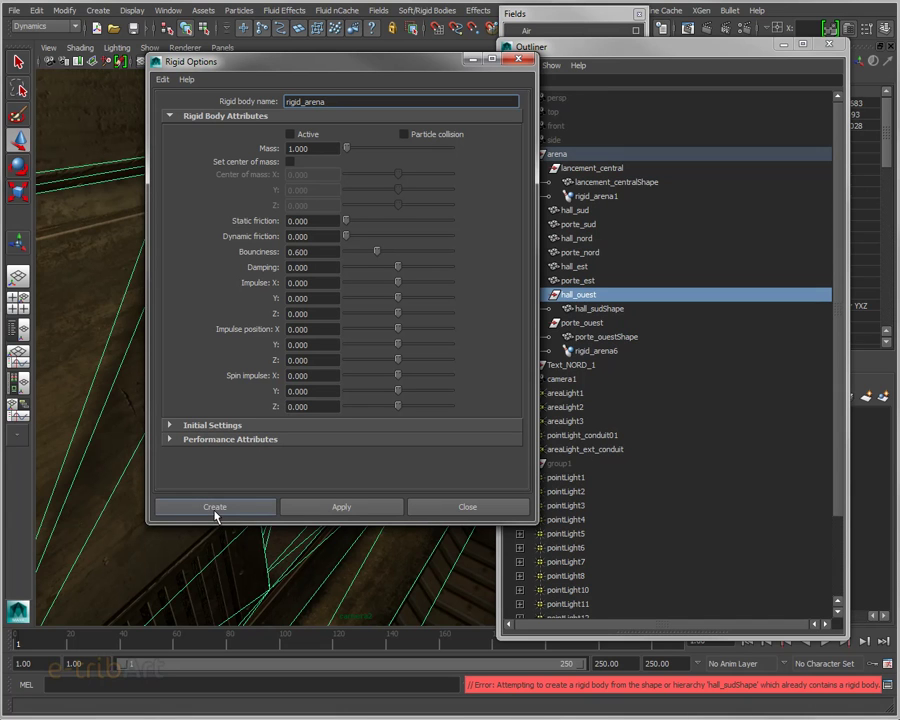
mouse_move(424, 67)
left_mouse_down()
mouse_move(352, 66)
mouse_move(403, 66)
left_mouse_up()
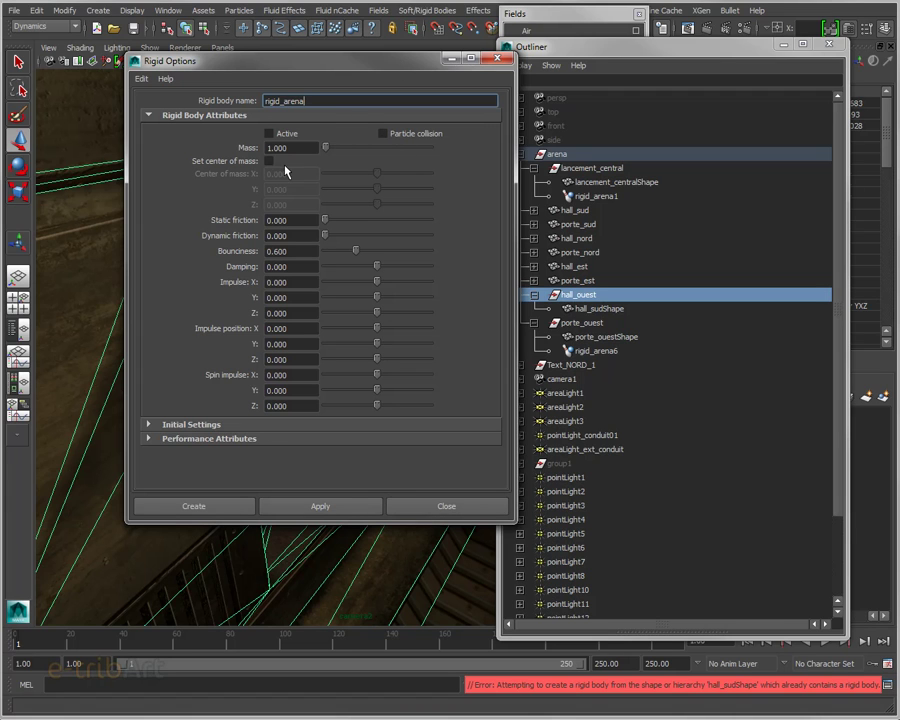
left_click(419, 511)
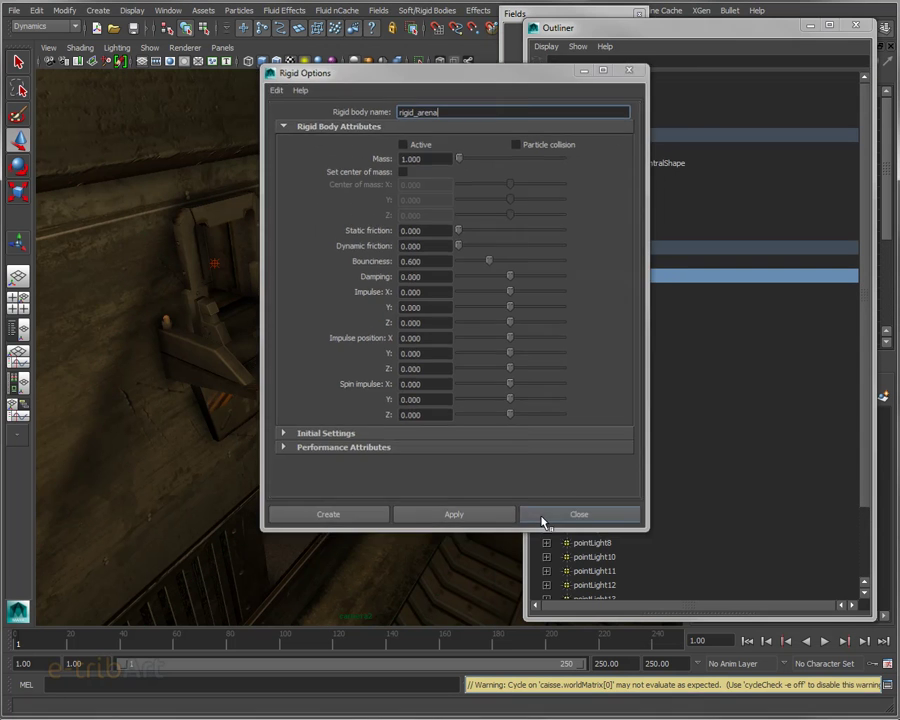
left_click(543, 517)
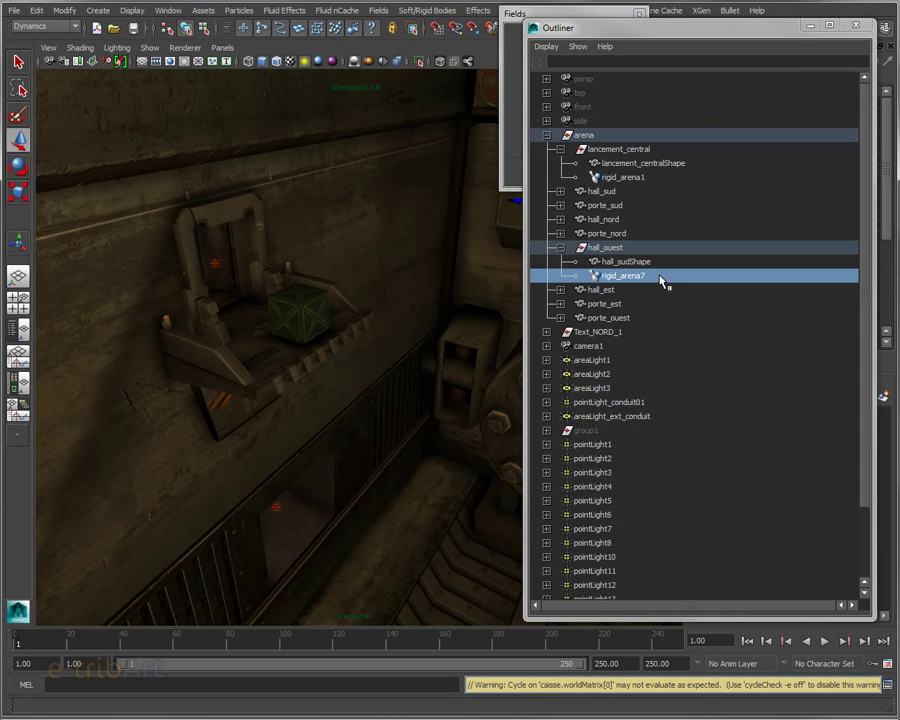
- Close the Outliner and play the simulation from the start to frame 34
left_click(603, 247)
left_click(561, 247)
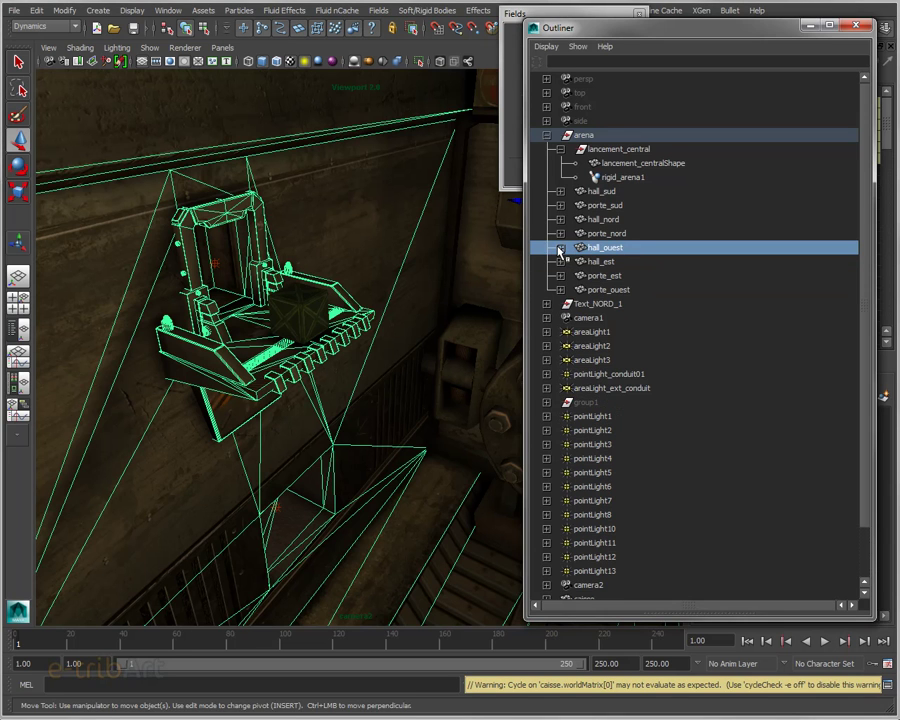
left_click(856, 24)
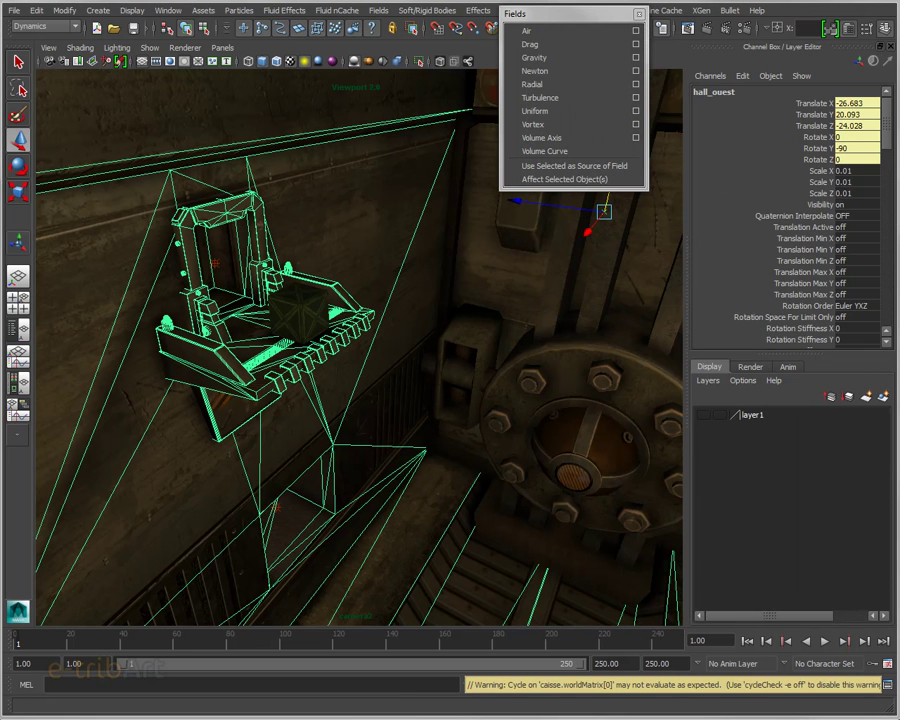
left_click(749, 641)
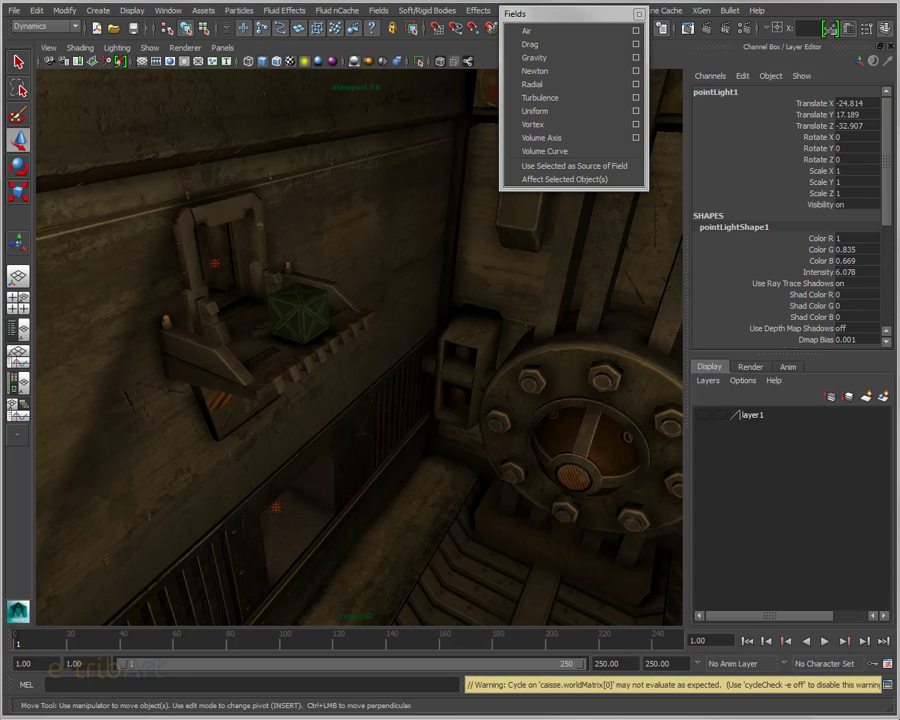
left_click(826, 641)
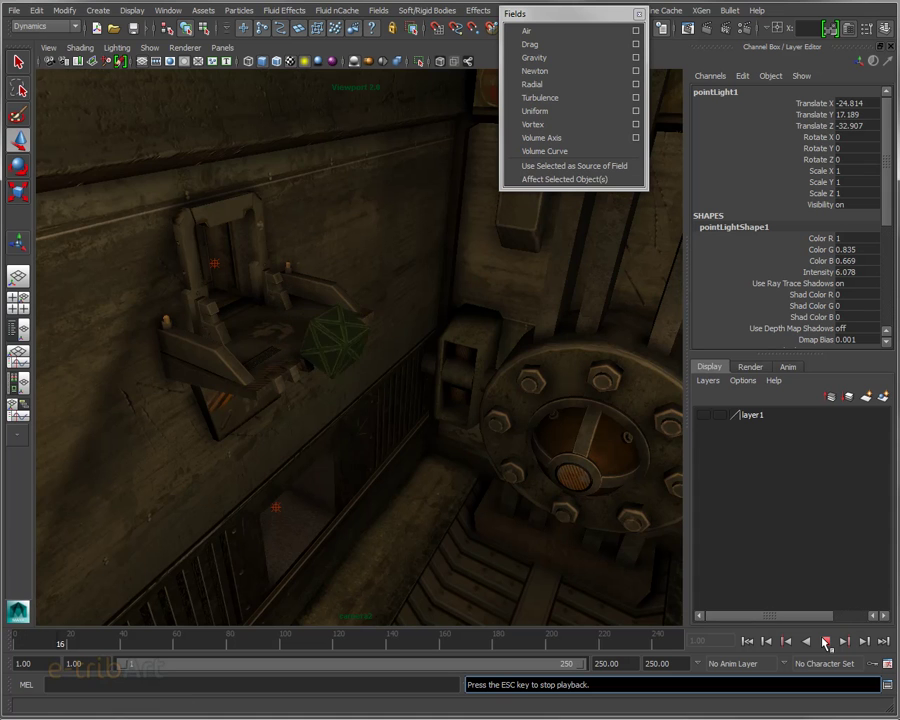
left_click(826, 642)
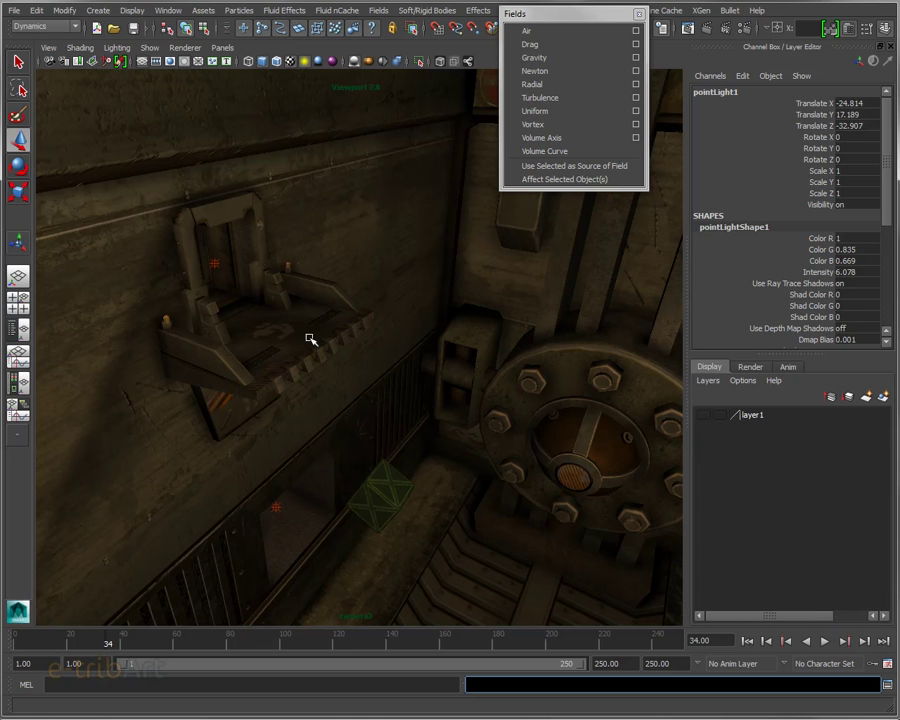
- Orbit toward the floor and continue playback to frame 70 to follow the crate
key("alt")
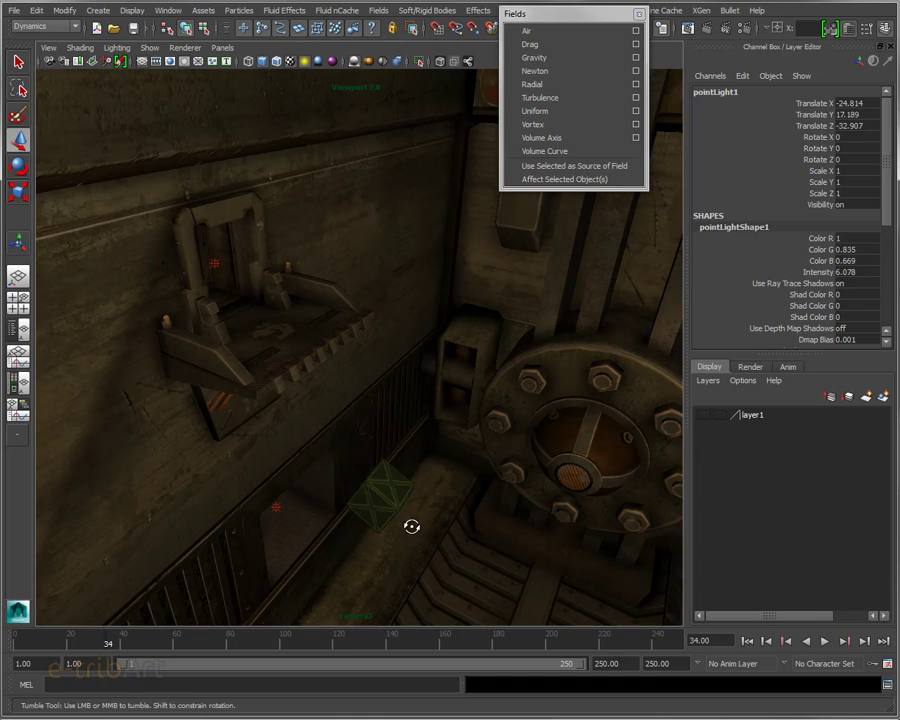
left_click_drag(411, 526, 422, 446, "alt")
mouse_move(422, 446)
middle_mouse_down("alt")
mouse_move(482, 450)
mouse_move(416, 364)
middle_mouse_up("alt")
left_click(825, 641)
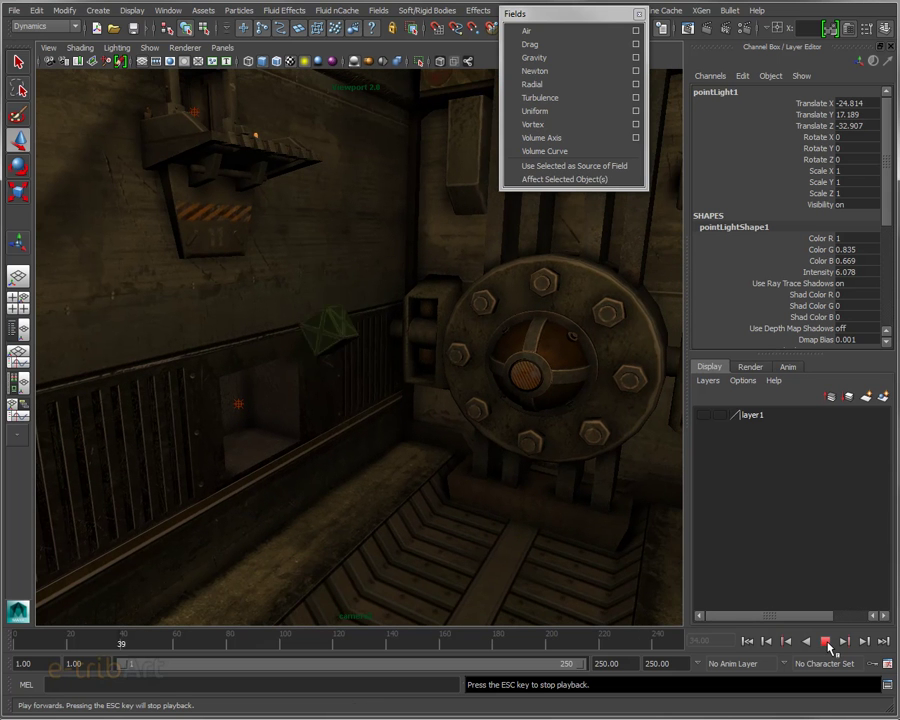
left_click(825, 641)
mouse_move(493, 522)
left_mouse_down("alt")
mouse_move(512, 363)
mouse_move(502, 414)
left_mouse_up("alt")
mouse_move(488, 442)
left_mouse_down("alt")
mouse_move(486, 410)
mouse_move(480, 415)
left_mouse_up("alt")
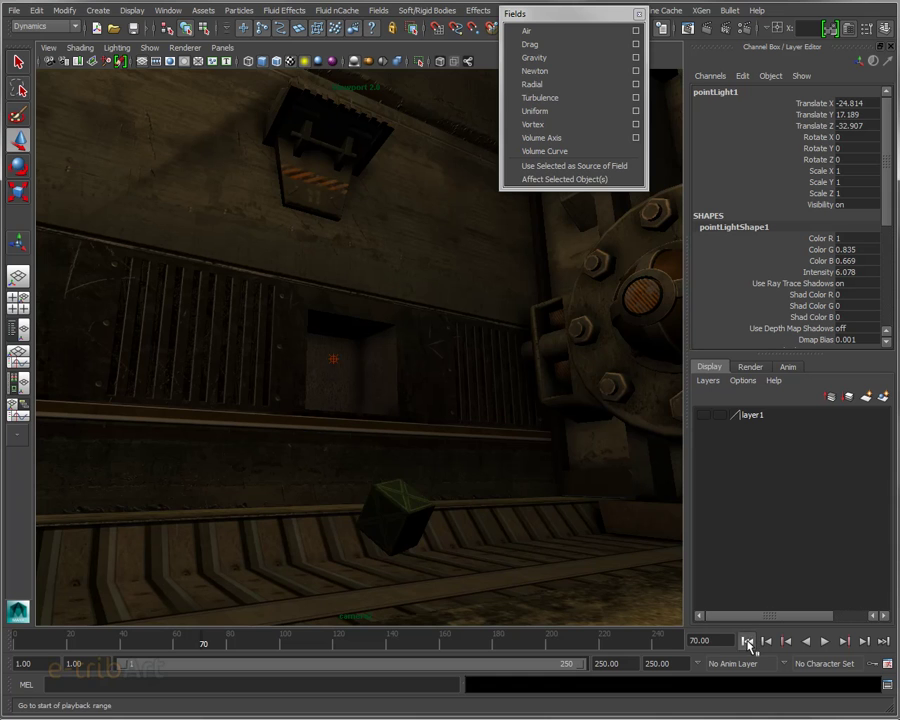
- Replay from frame 1 to frame 236, rewind, and select the hall_ouest mesh
left_click(747, 640)
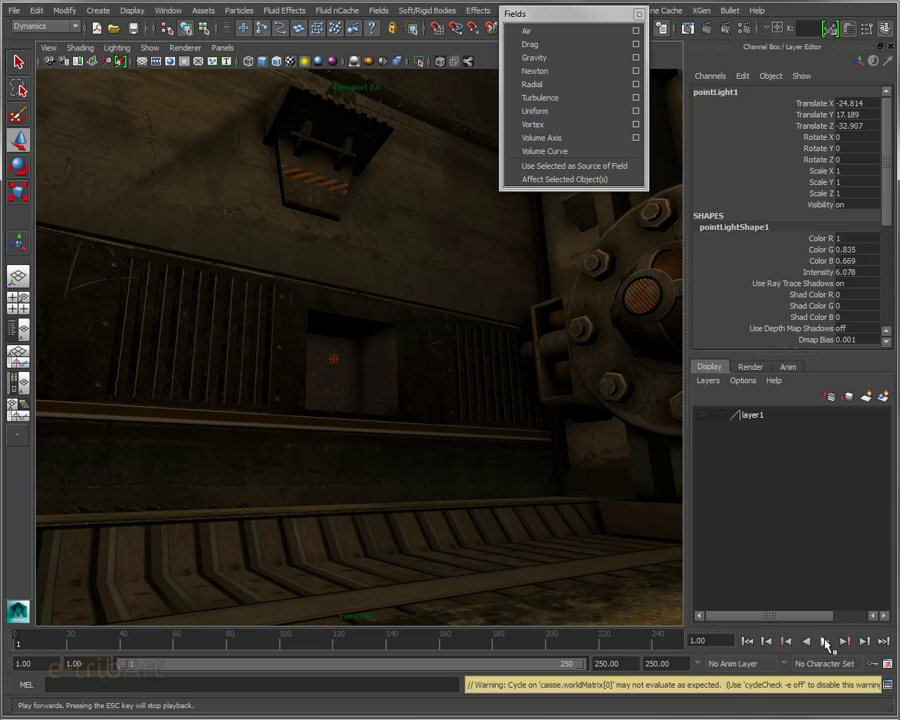
left_click(825, 642)
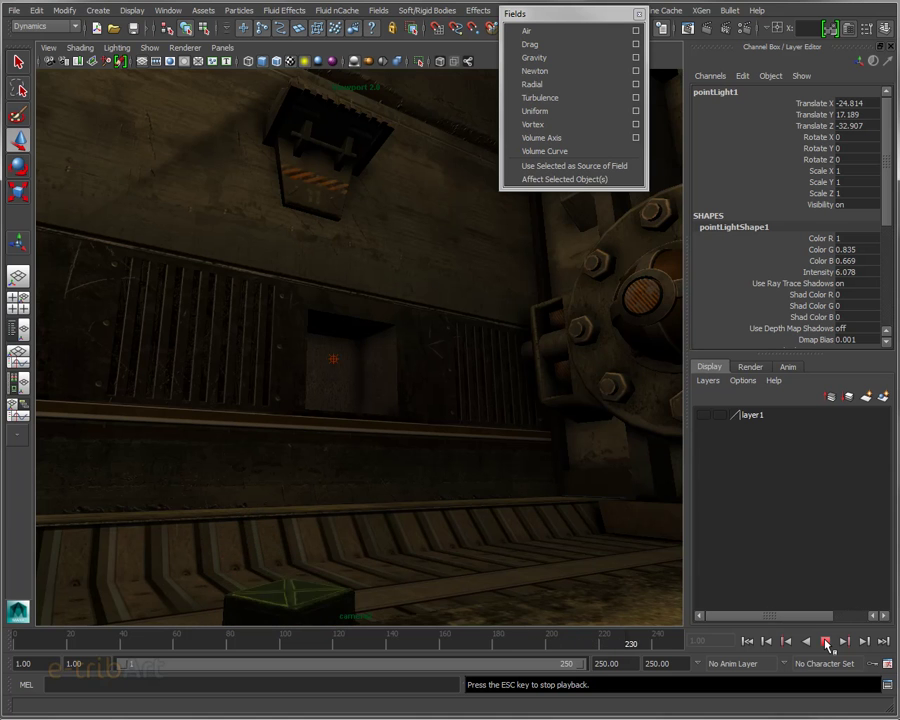
left_click(826, 642)
left_click(746, 641)
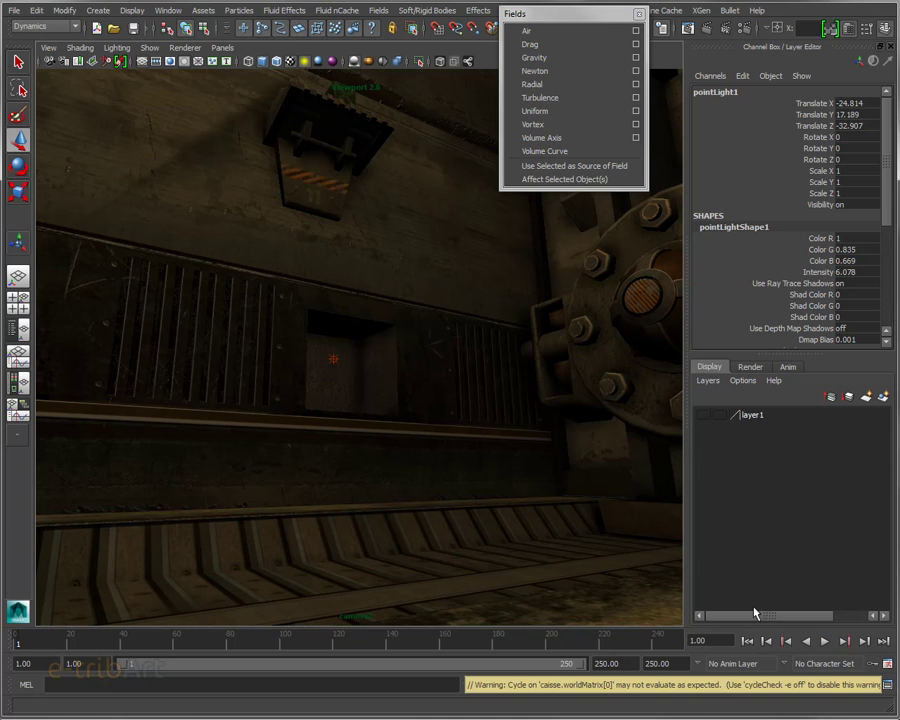
left_click(483, 571)
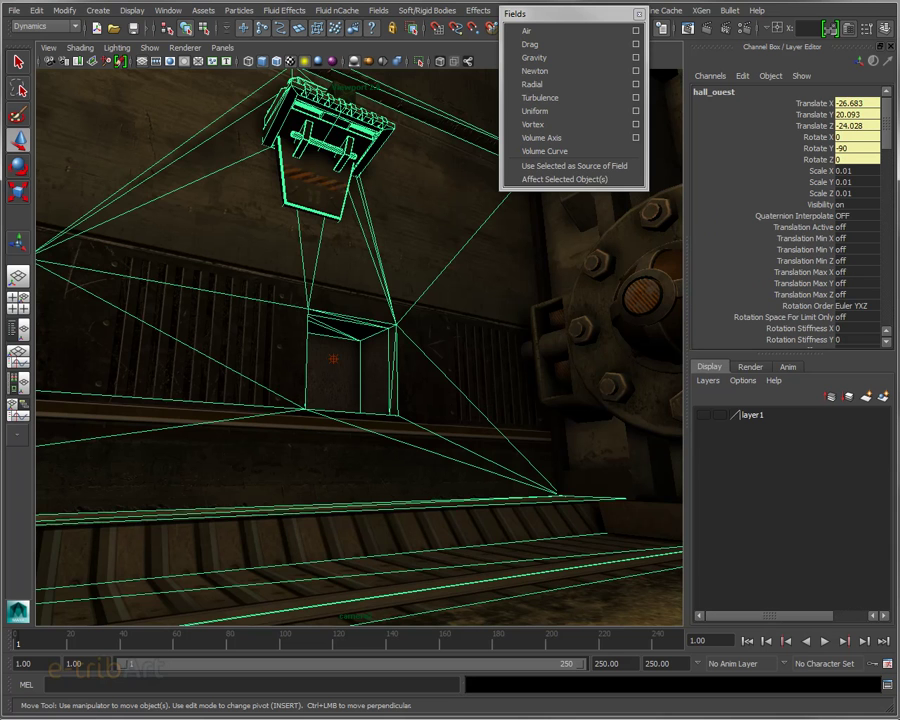
- Orbit and dolly the view back onto the ledge and floor
left_click_drag(889, 141, 889, 152)
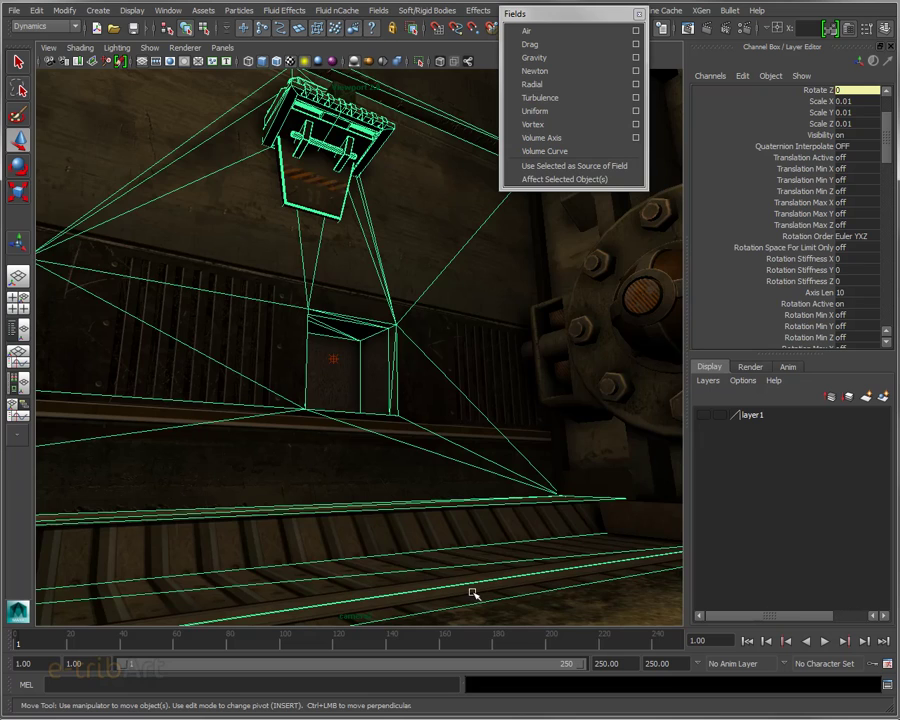
mouse_move(472, 583)
middle_mouse_down("alt")
mouse_move(530, 596)
mouse_move(506, 540)
middle_mouse_up("alt")
left_click_drag(506, 540, 440, 520, "alt")
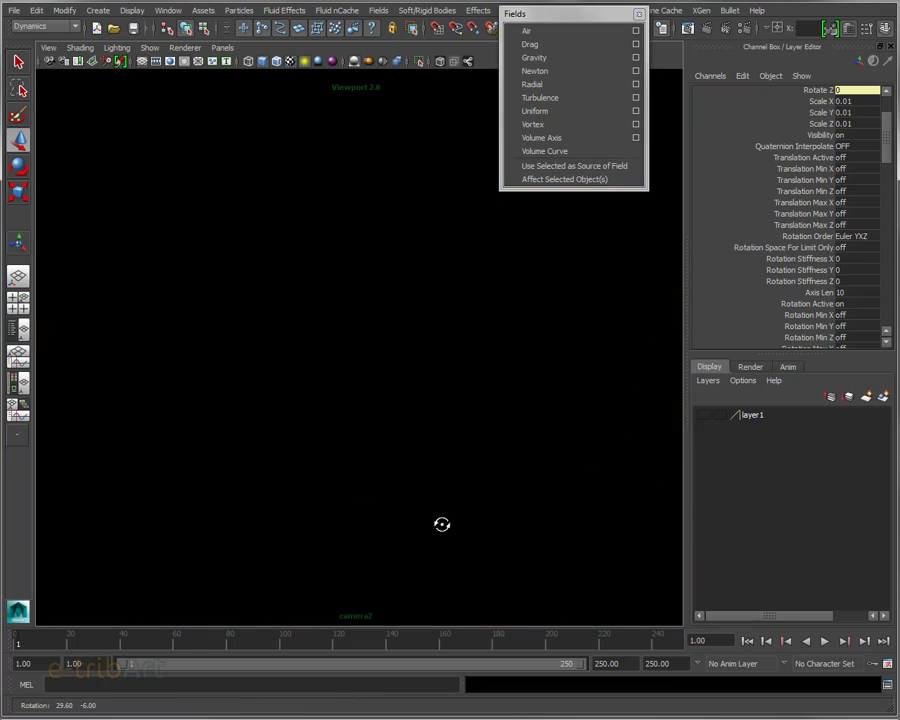
right_click_drag(451, 525, 502, 536, "alt")
left_click_drag(502, 536, 508, 516, "alt")
mouse_move(508, 516)
right_mouse_down("alt")
mouse_move(560, 521)
mouse_move(542, 515)
right_mouse_up("alt")
left_click_drag(540, 515, 535, 570, "alt")
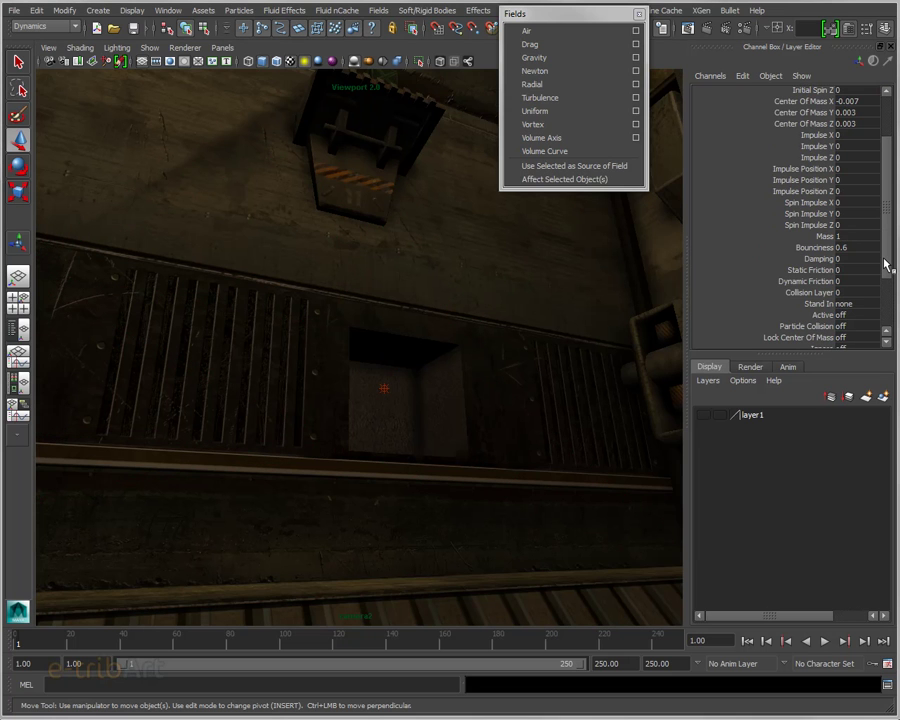
- Set rigid_arena7's Bounciness to 0.1 in the Channel Box
left_click_drag(886, 263, 885, 187)
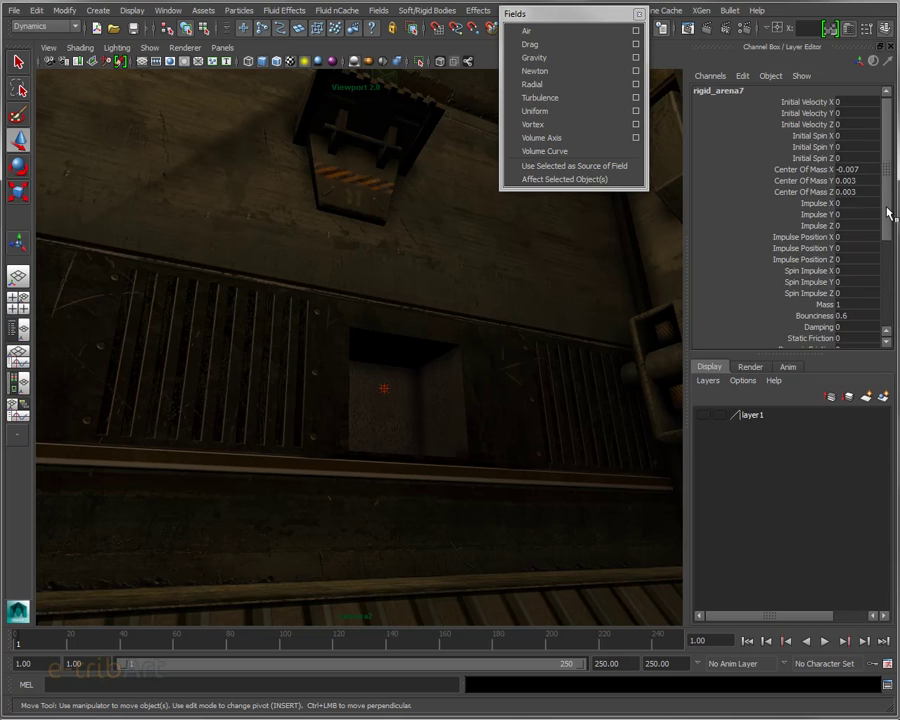
left_click_drag(886, 212, 886, 254)
left_click(866, 230)
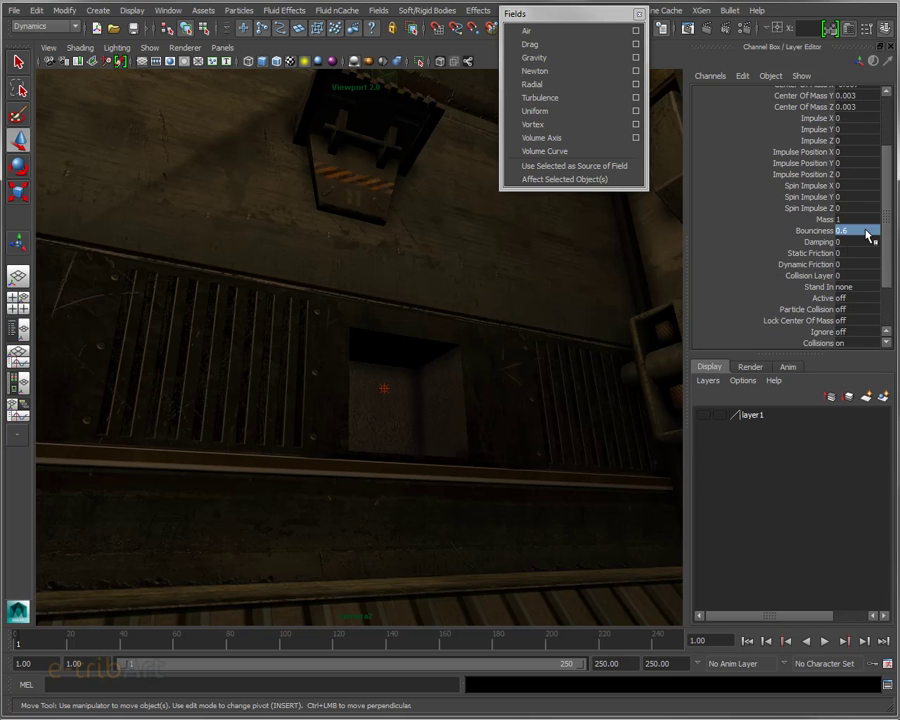
left_click(800, 230)
left_click(855, 230)
type("0.1")
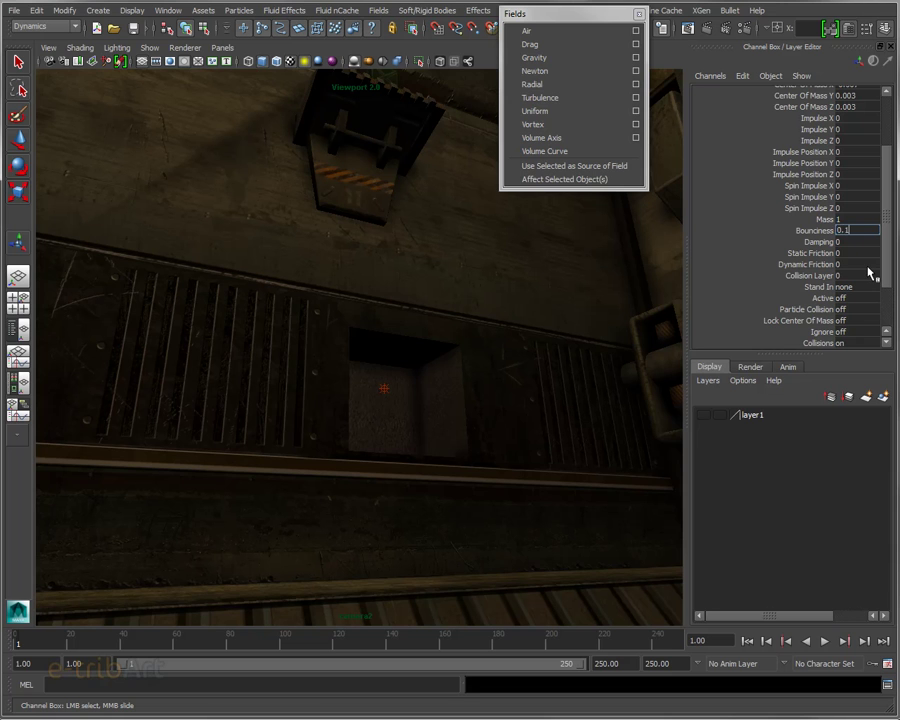
left_click(716, 242)
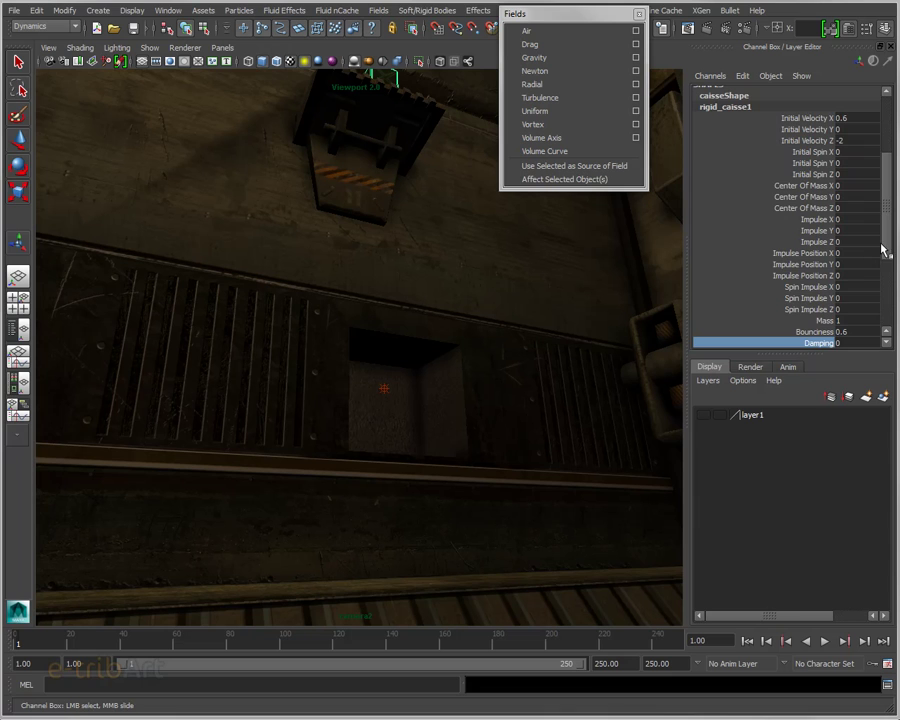
- Give rigid_caisse1 Bounciness 0.2 and Damping 0.3, then play the simulation
left_click_drag(883, 250, 883, 282)
left_click(825, 249)
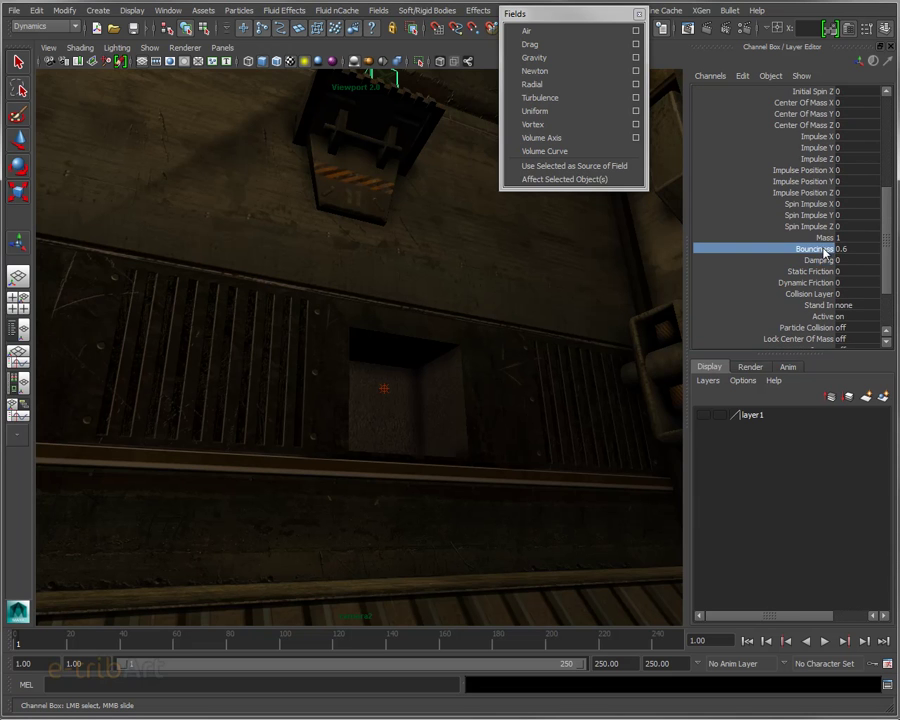
left_click(848, 249)
type("0.2")
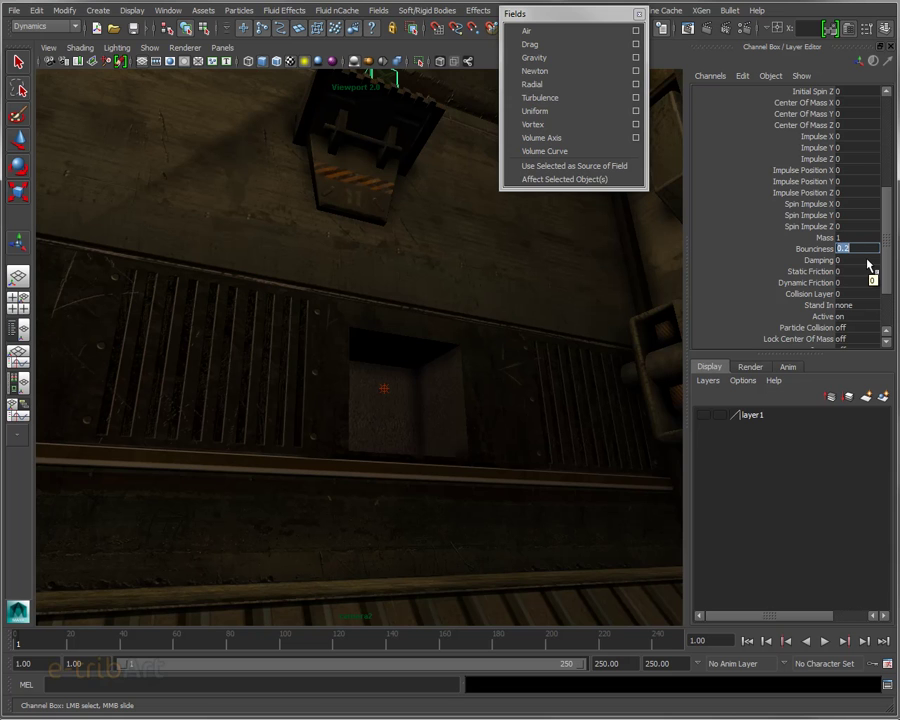
left_click(851, 262)
type(".3")
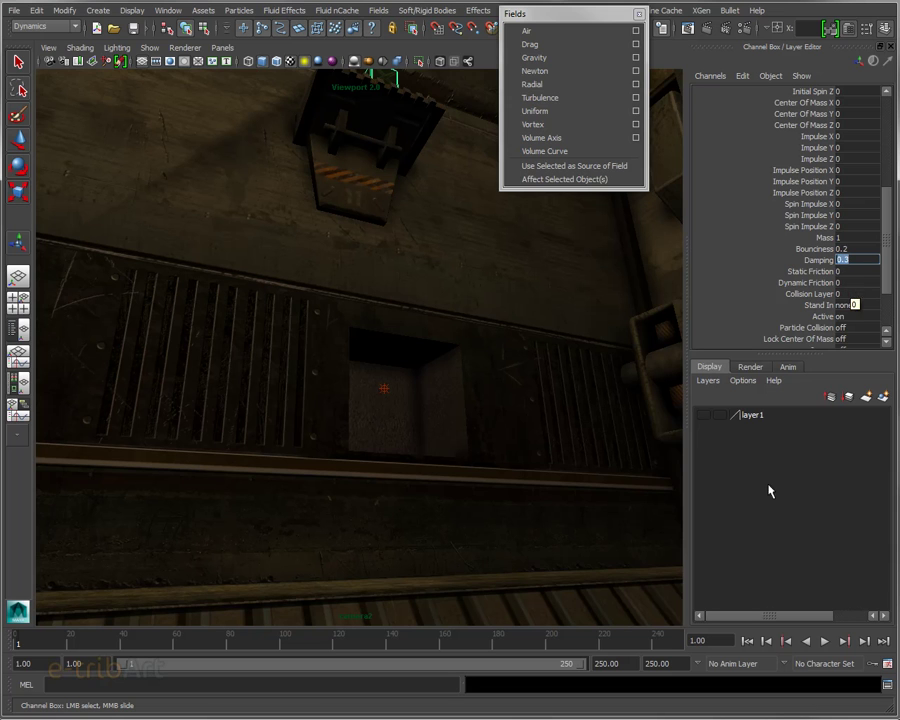
left_click(825, 641)
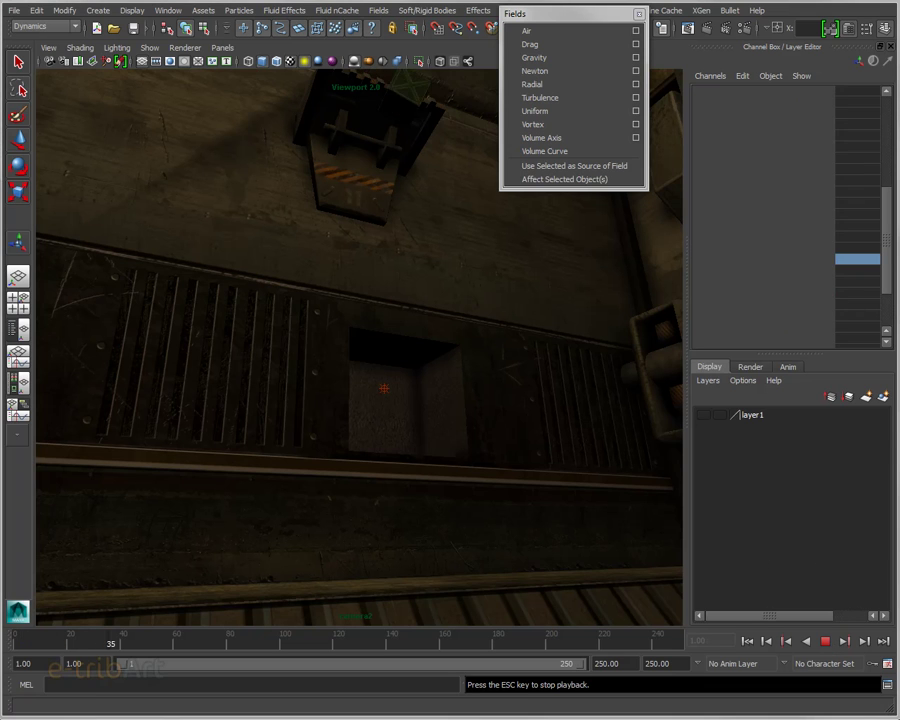
- Run playback to frame 112 with the crate resting on the floor
left_click(825, 641)
middle_click_drag(546, 607, 530, 480, "alt")
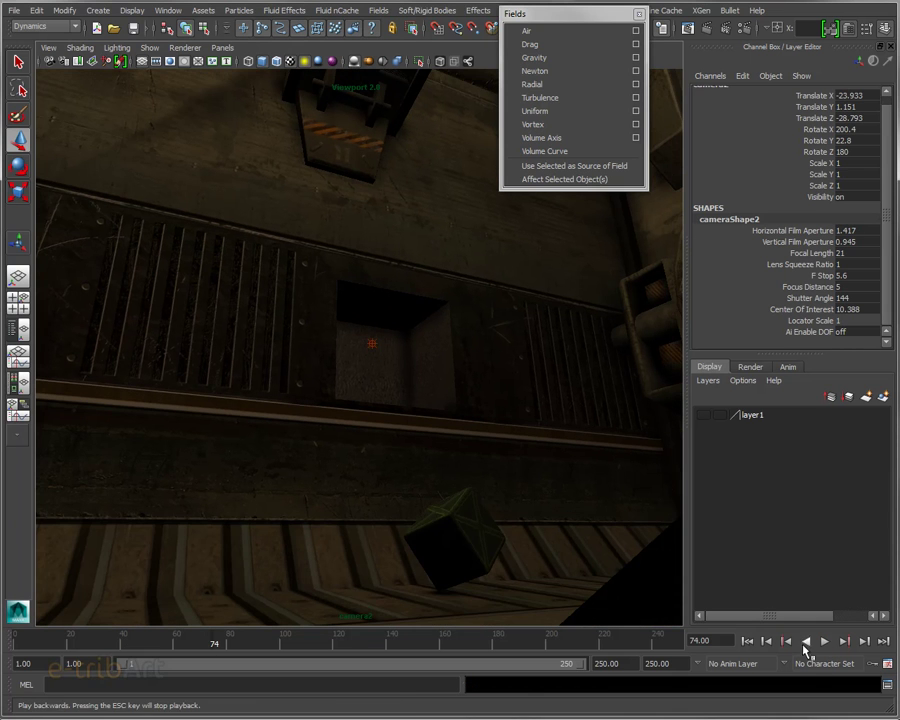
left_click(825, 641)
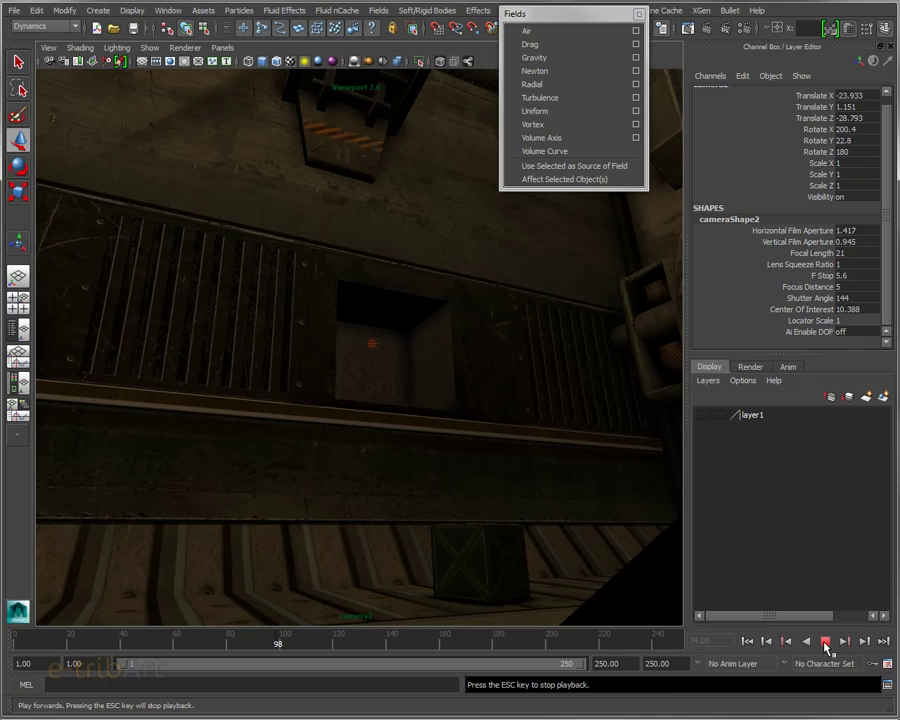
left_click(825, 641)
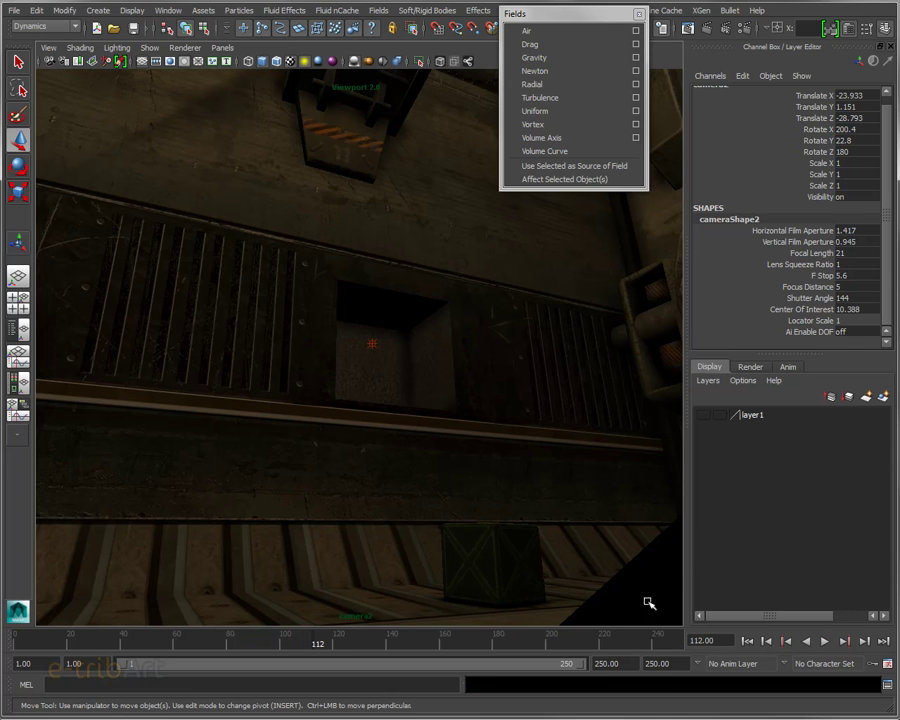
- Select the arena floor and begin editing its Static Friction
left_click(418, 558)
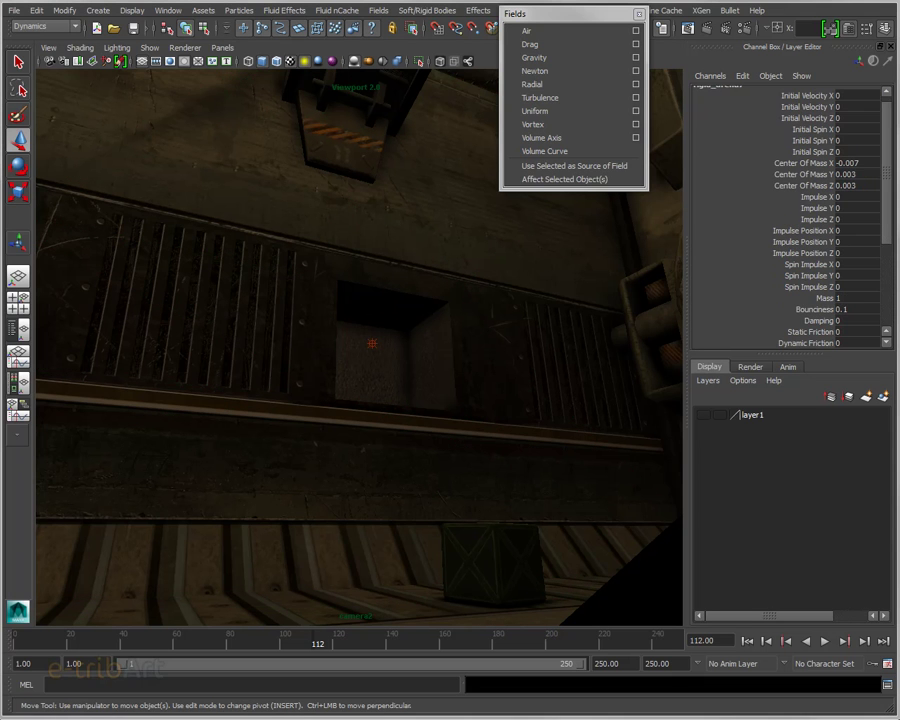
left_click_drag(888, 219, 883, 286)
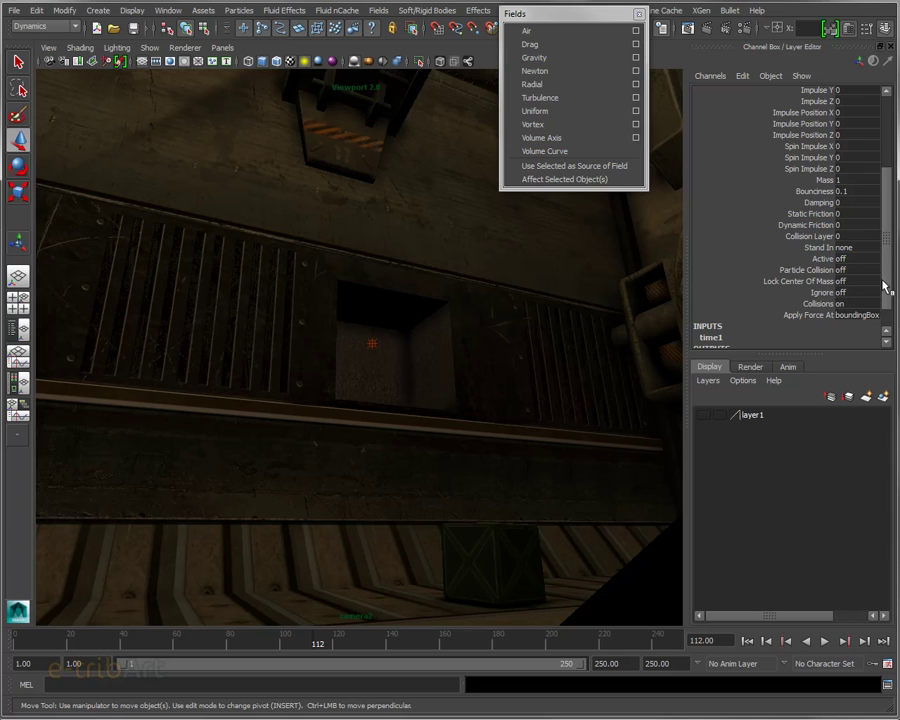
double_click(852, 214)
- Set the arena's Static and Dynamic Friction to 0.6 and replay to frame 70
type("0.6")
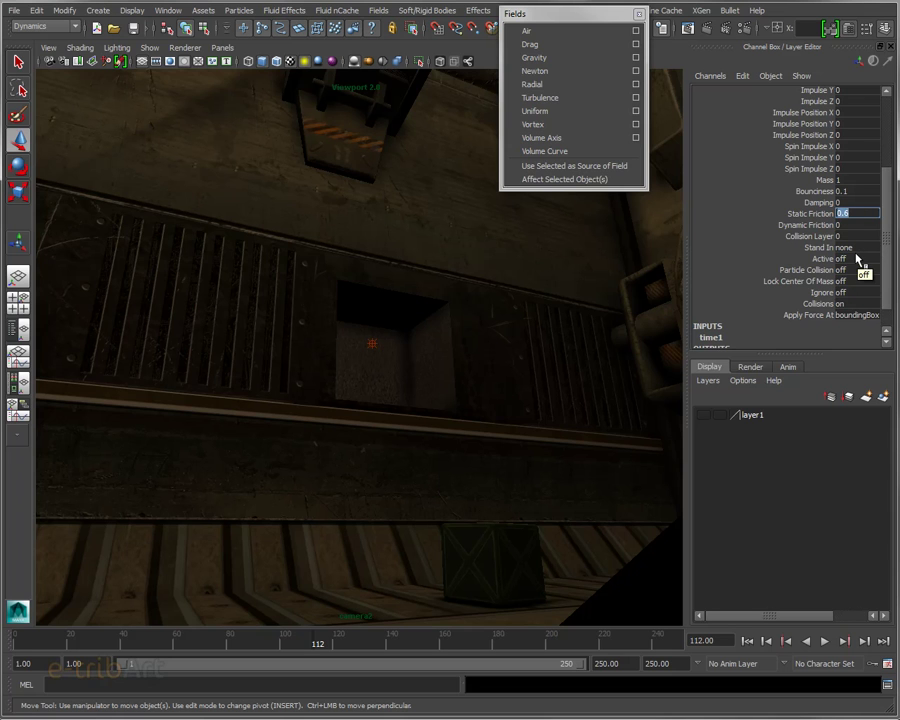
double_click(841, 225)
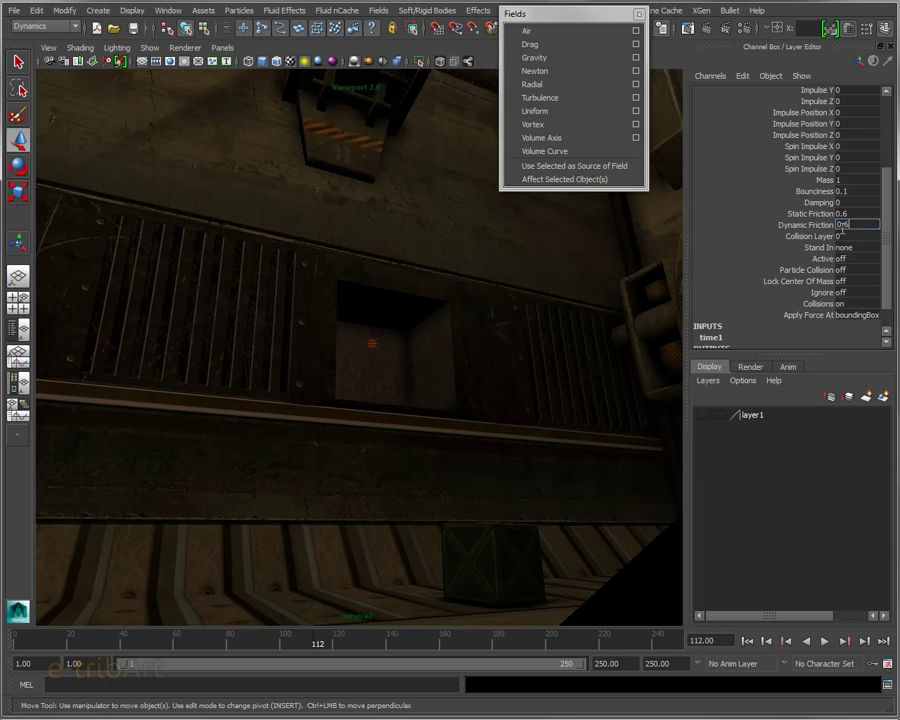
left_click(747, 641)
left_click(825, 641)
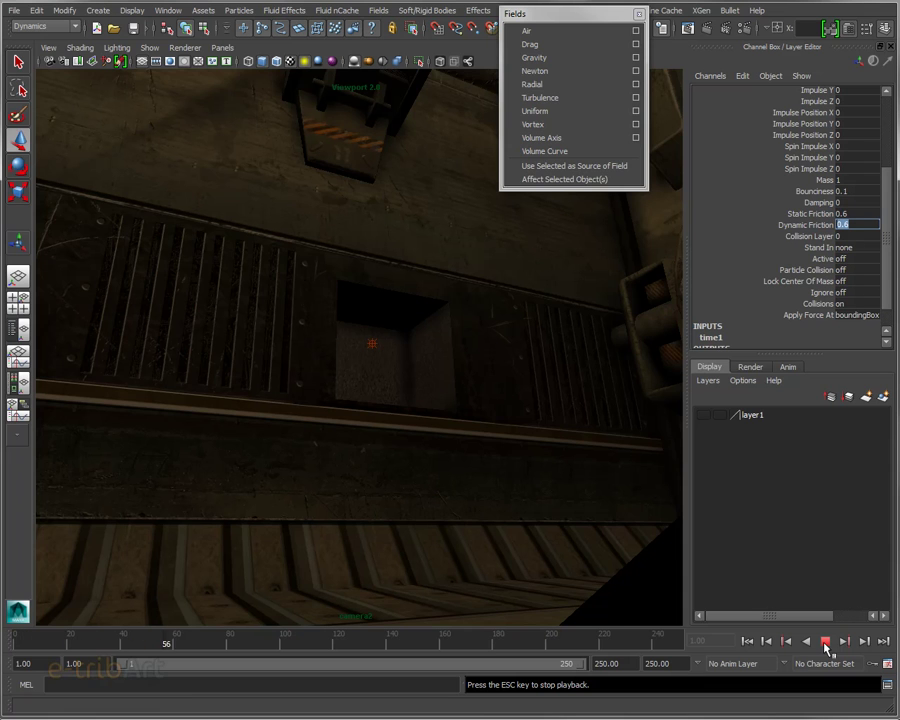
left_click(825, 641)
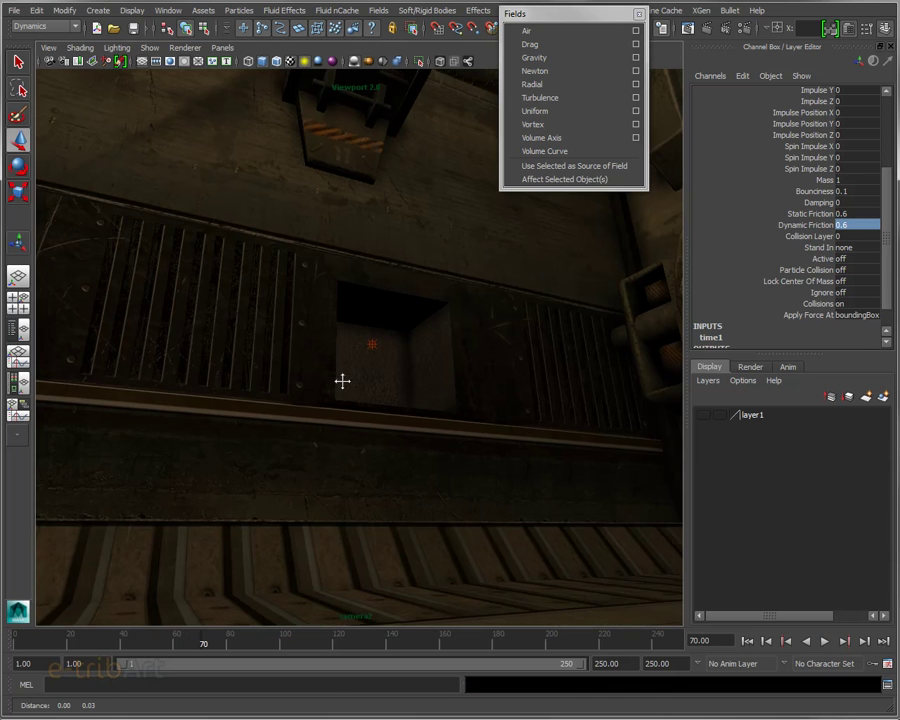
- Orbit up to the ledge and replay the simulation to frame 24
middle_click_drag(342, 381, 351, 450, "alt")
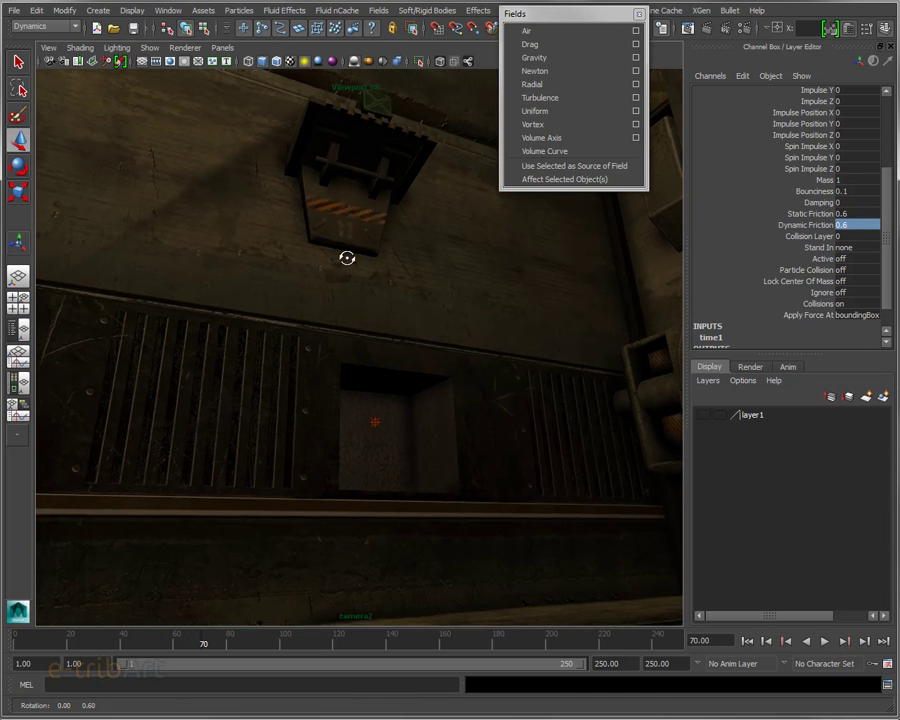
left_click_drag(345, 256, 371, 315, "alt")
left_click(748, 641)
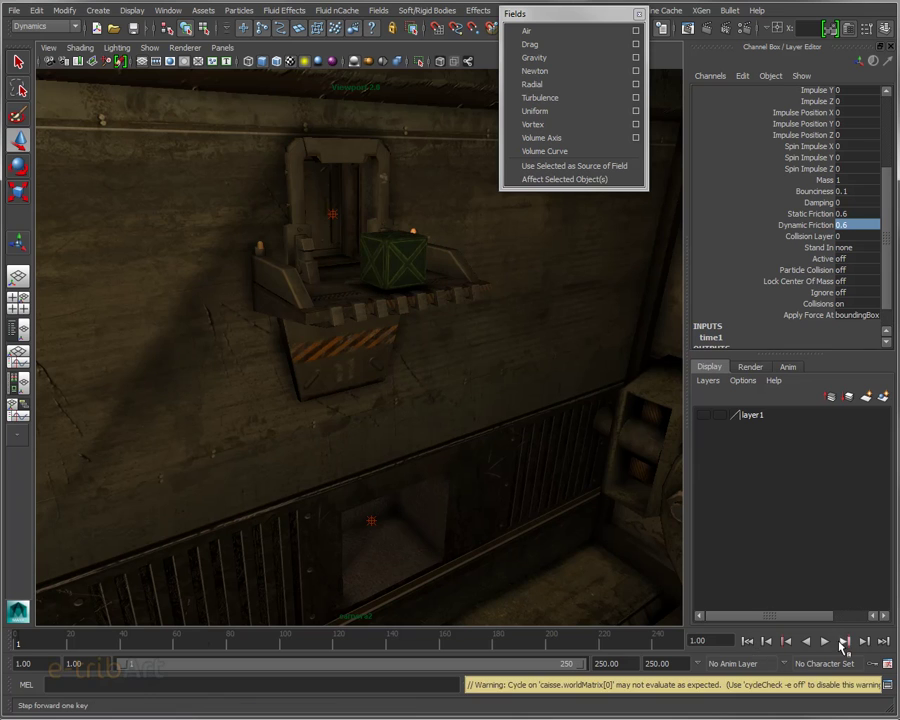
left_click(825, 641)
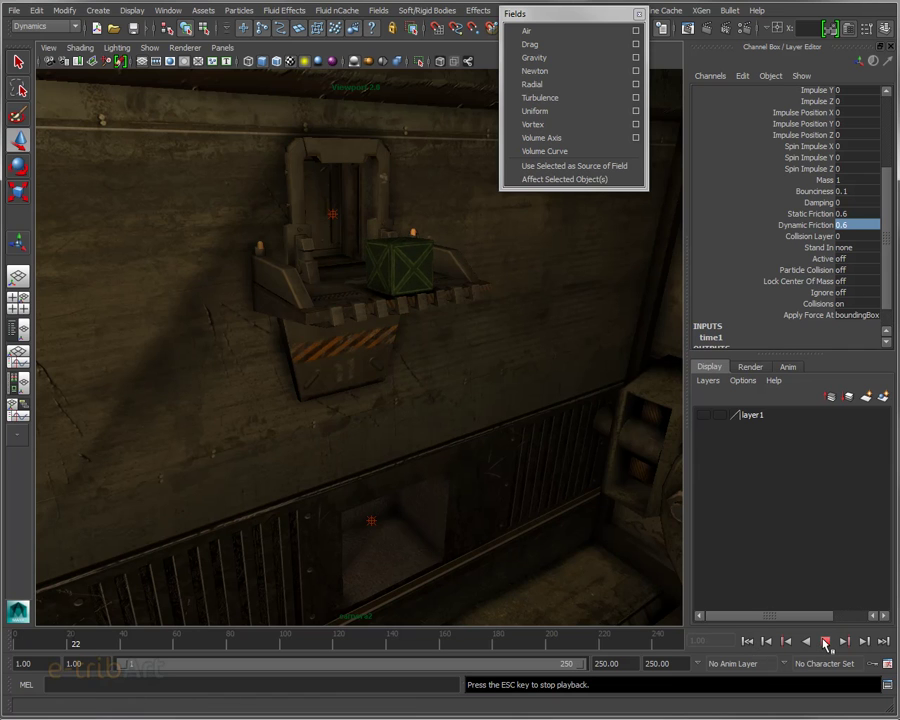
left_click(825, 641)
- Change the arena's Static and Dynamic Friction to 0.3
left_click(856, 214)
type("0.3")
key("Tab")
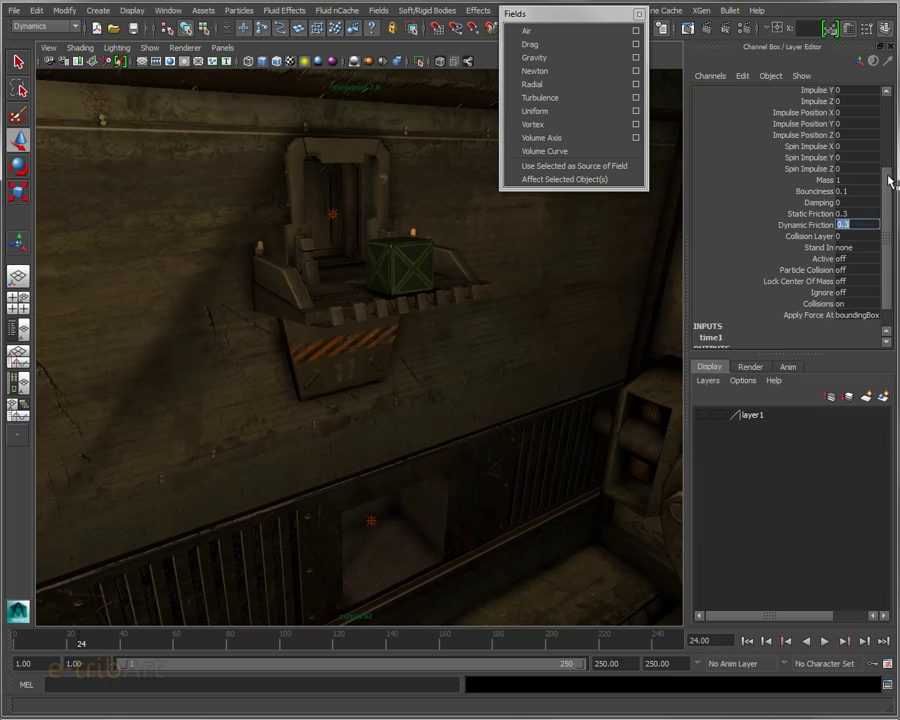
scroll(875, 200, "up", 4)
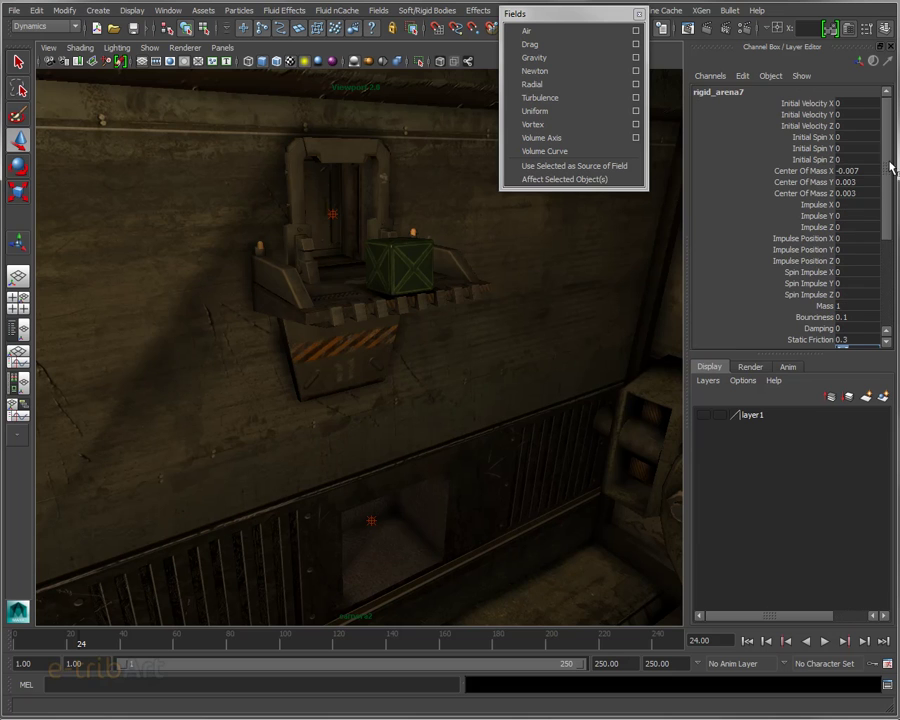
- Edit the crate's Initial Velocity Z and test playback to frame 54, then rewind
left_click(408, 264)
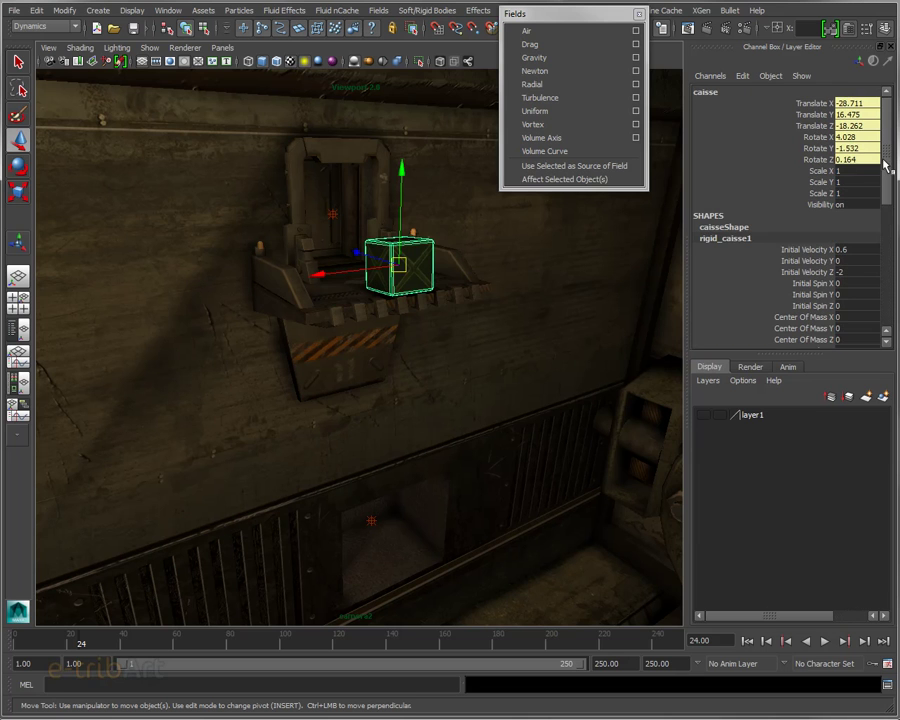
left_click(845, 273)
type("-3")
left_click(748, 641)
left_click(825, 641)
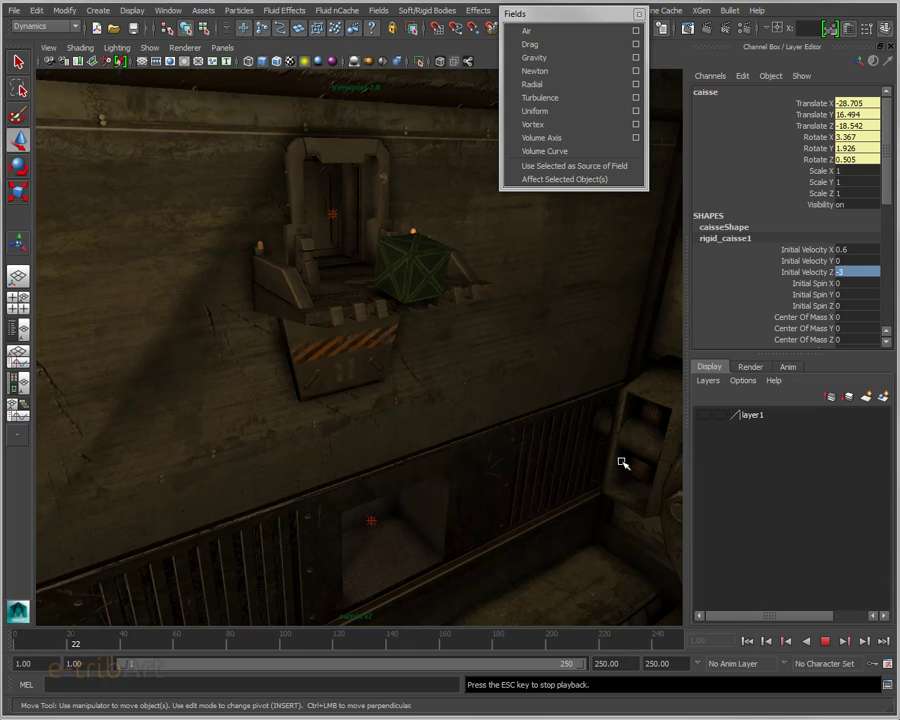
left_click(825, 641)
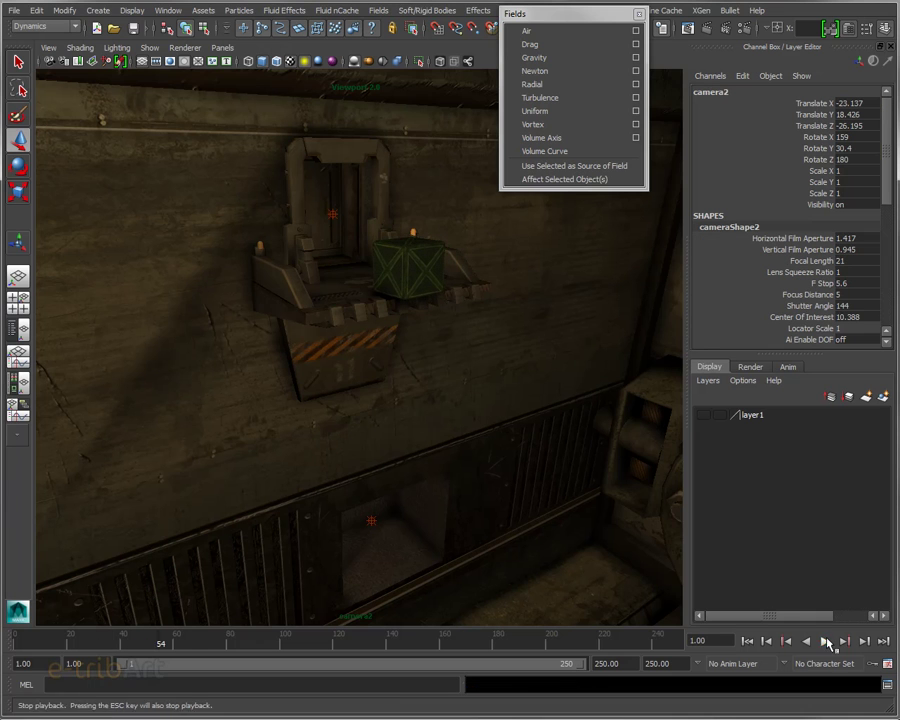
left_click(746, 640)
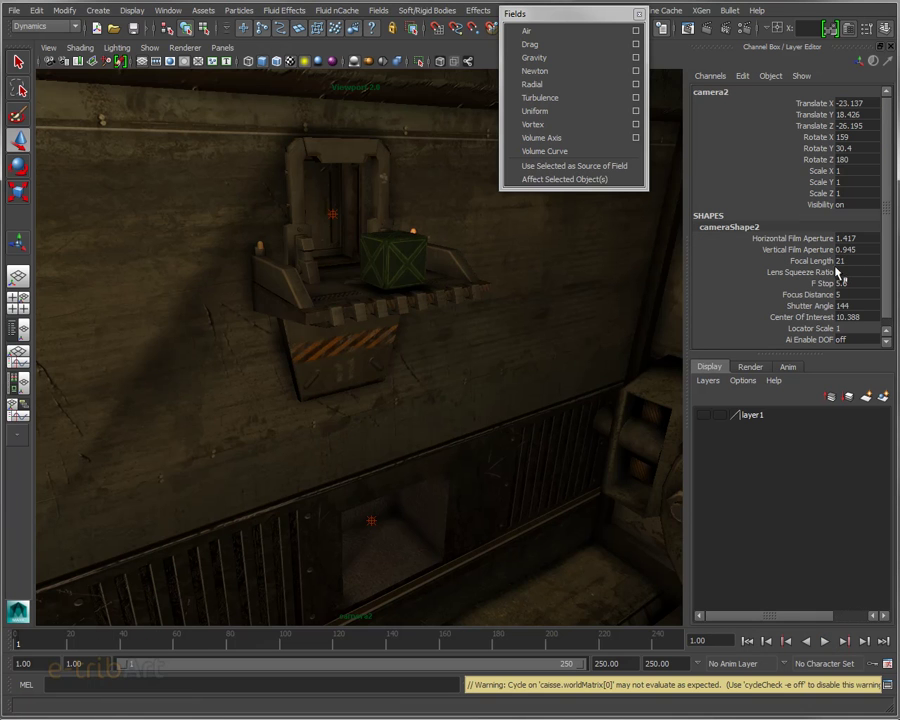
- Set the crate's Initial Velocity Z to -6, watch it land, then rewind to frame 1
left_click(410, 260)
double_click(855, 272)
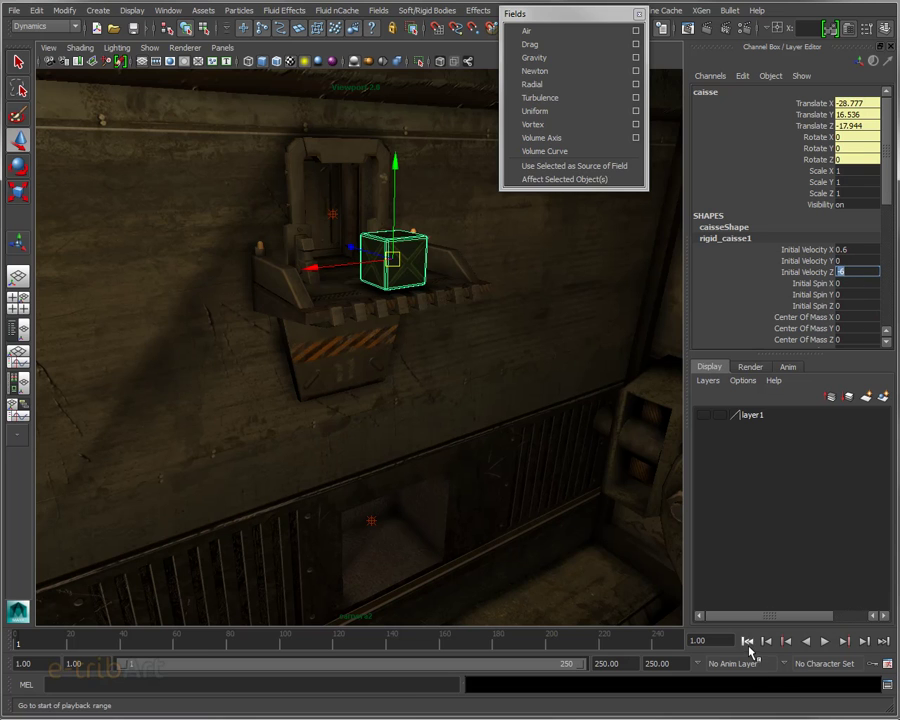
left_click(825, 642)
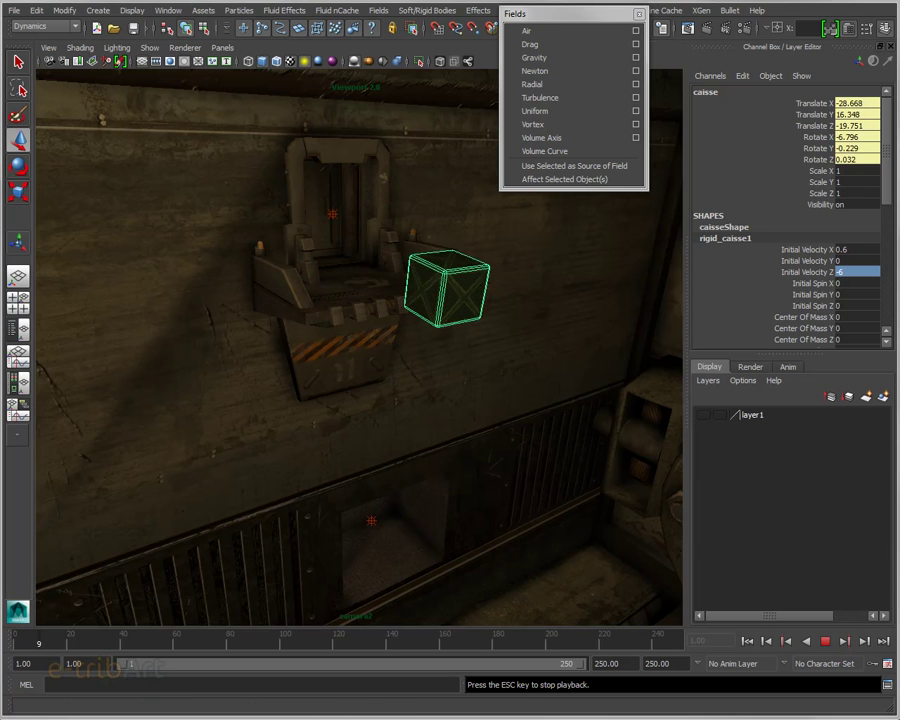
left_click(527, 450)
mouse_move(527, 450)
middle_mouse_down("alt")
mouse_move(447, 300)
mouse_move(442, 185)
middle_mouse_up("alt")
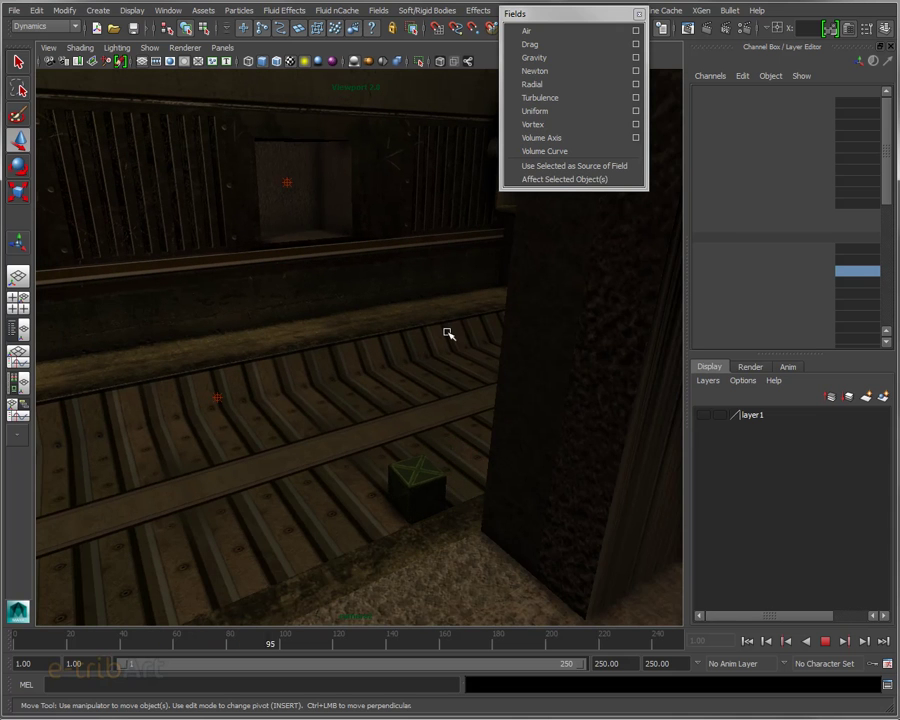
left_click(826, 642)
left_click(747, 641)
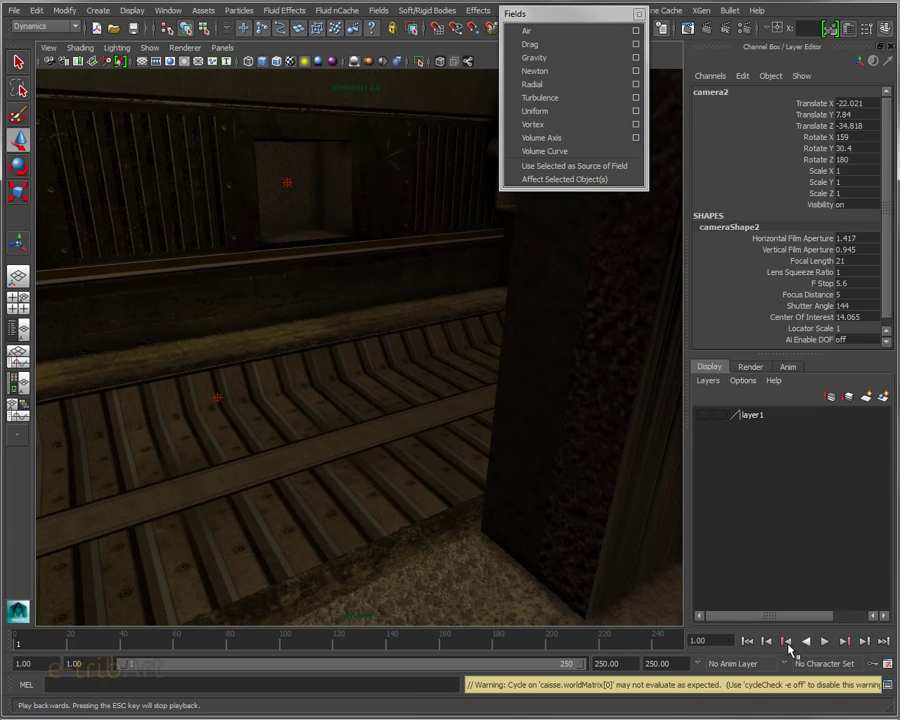
- Play the crate simulation to frame 150, then replay from the start to frame 70
left_click(845, 641)
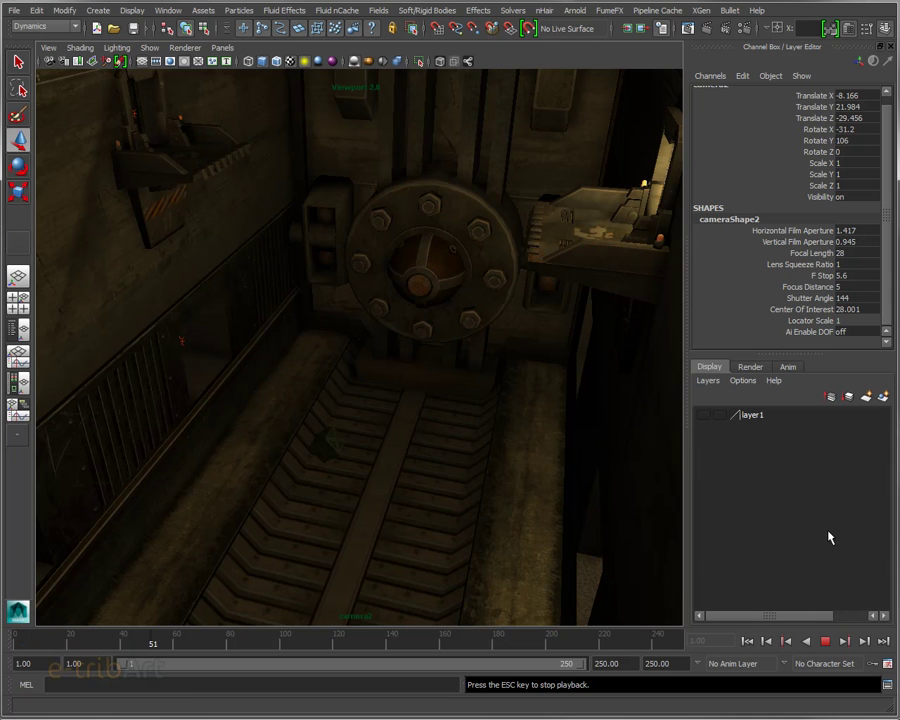
left_click(826, 644)
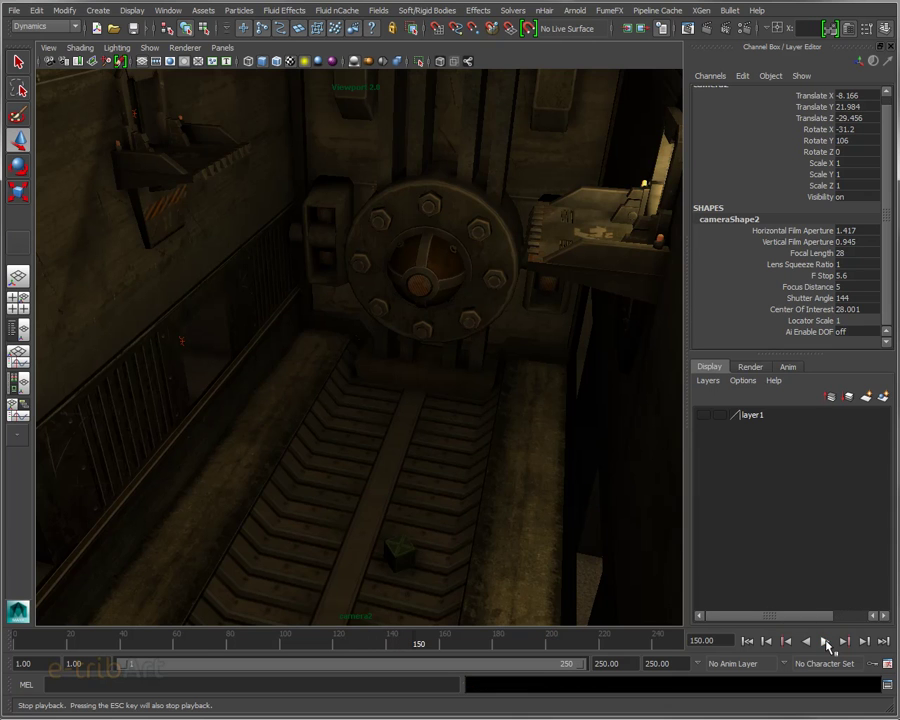
left_click(758, 642)
left_click(825, 641)
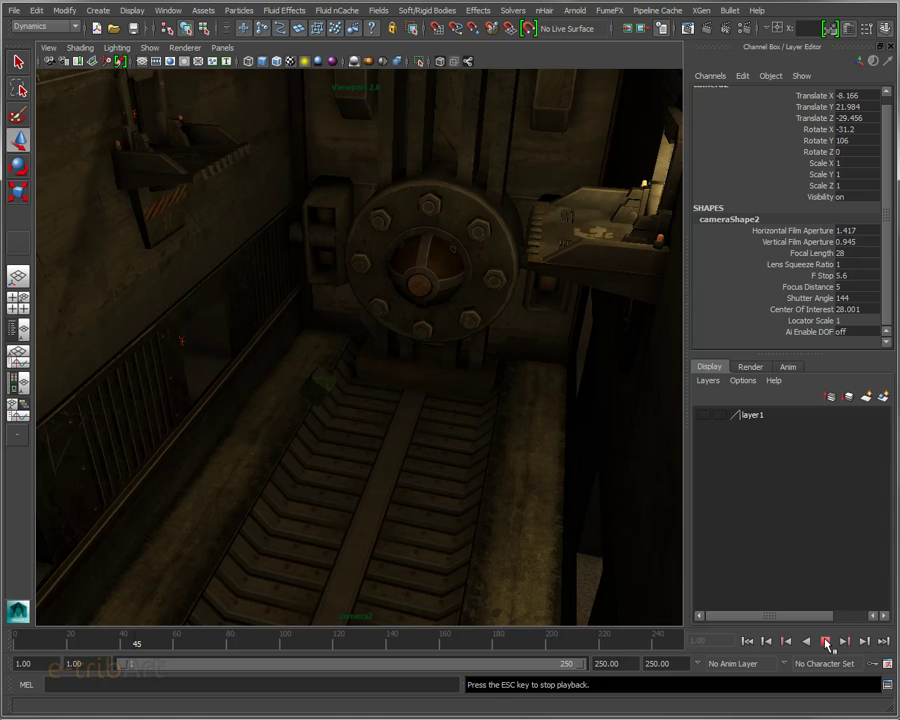
left_click(826, 642)
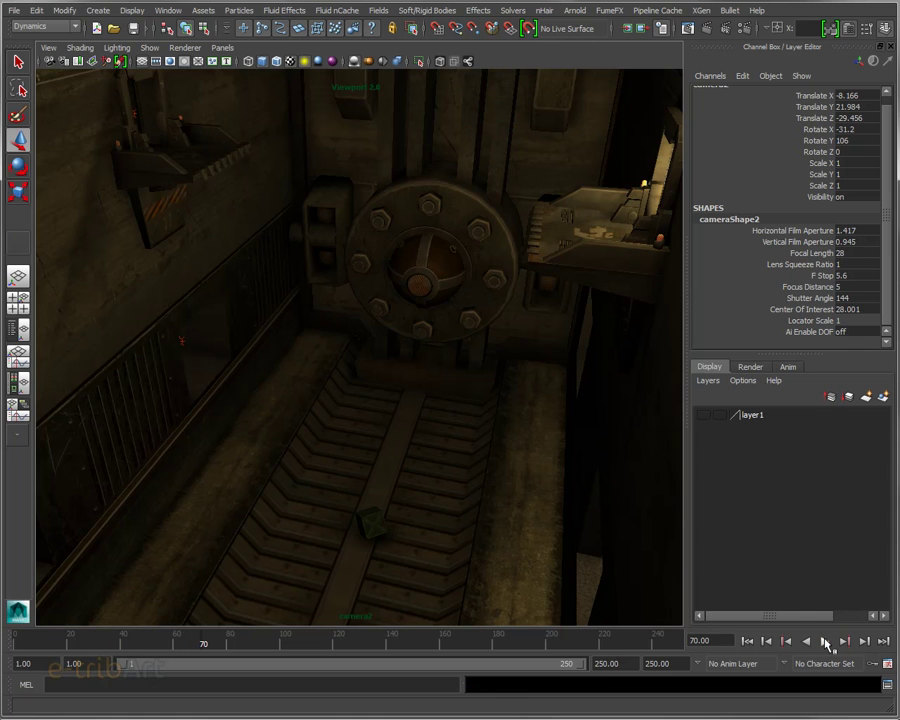
left_click(167, 11)
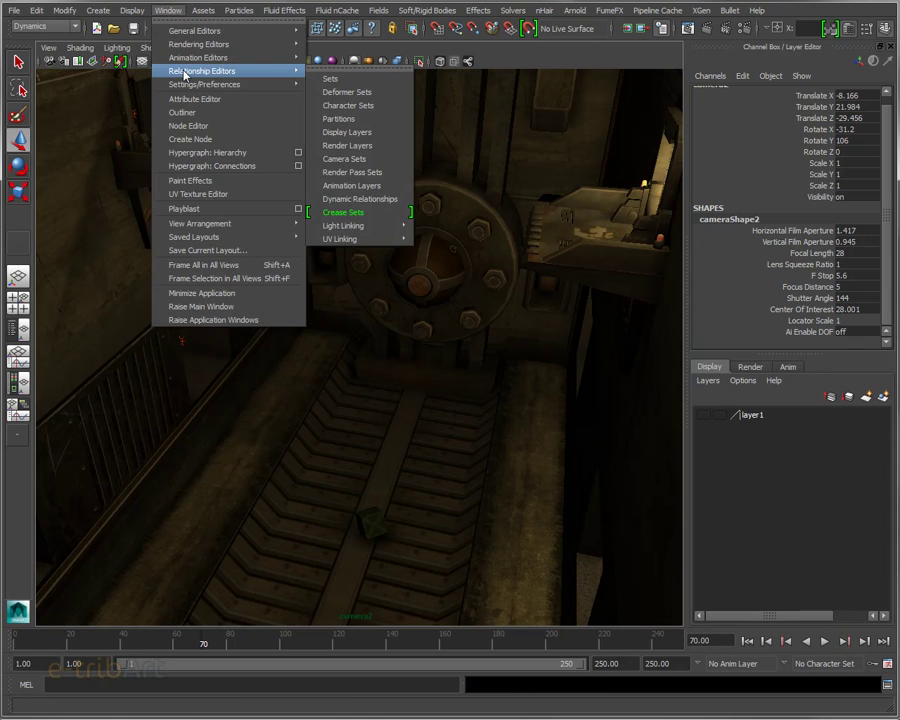
mouse_move(203, 71)
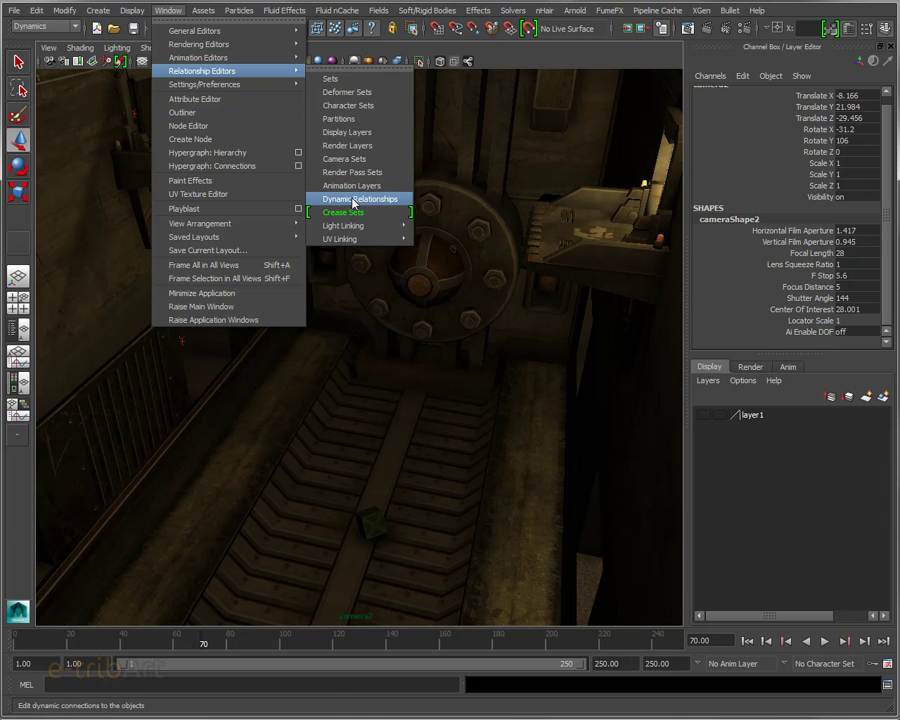
- Confirm in the Dynamic Relationships Editor that caisse is linked only to gravityField3, then move it aside
left_click(353, 200)
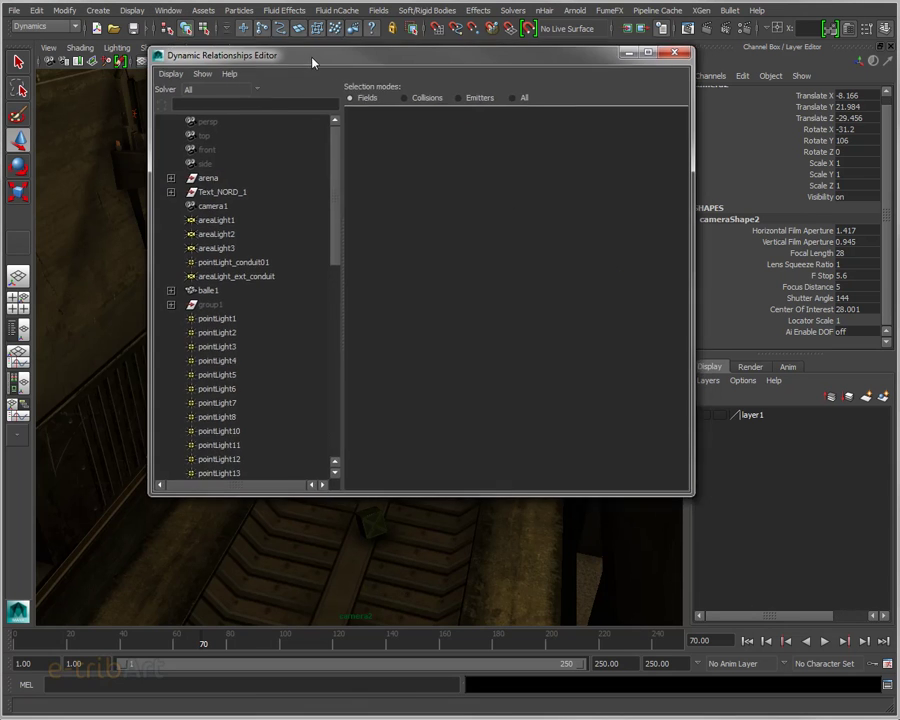
left_click_drag(313, 60, 237, 28)
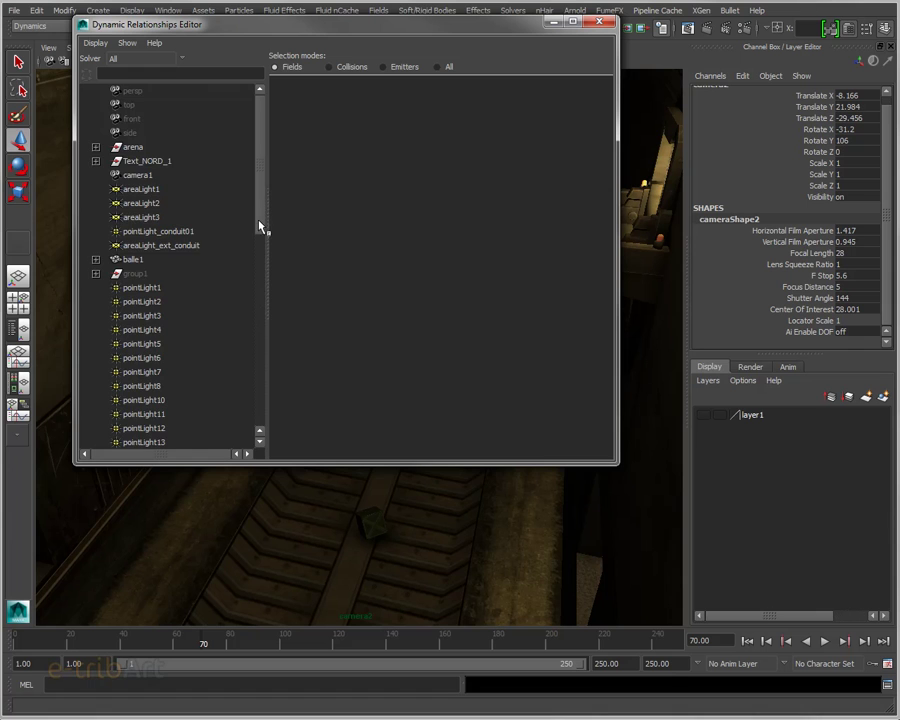
left_click_drag(258, 226, 248, 308)
left_click(133, 262)
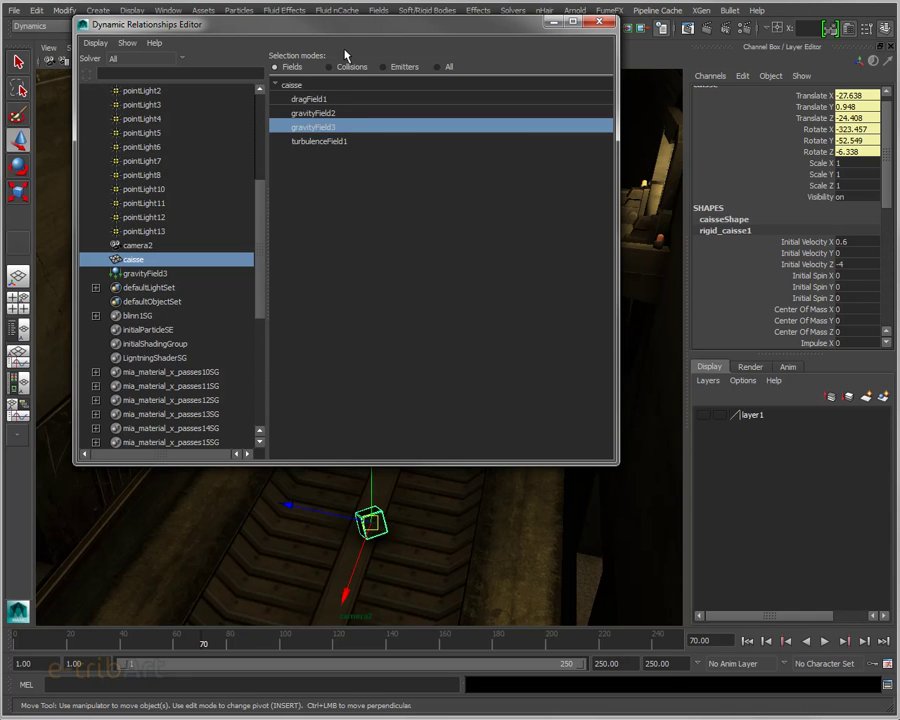
left_click_drag(332, 30, 349, 31)
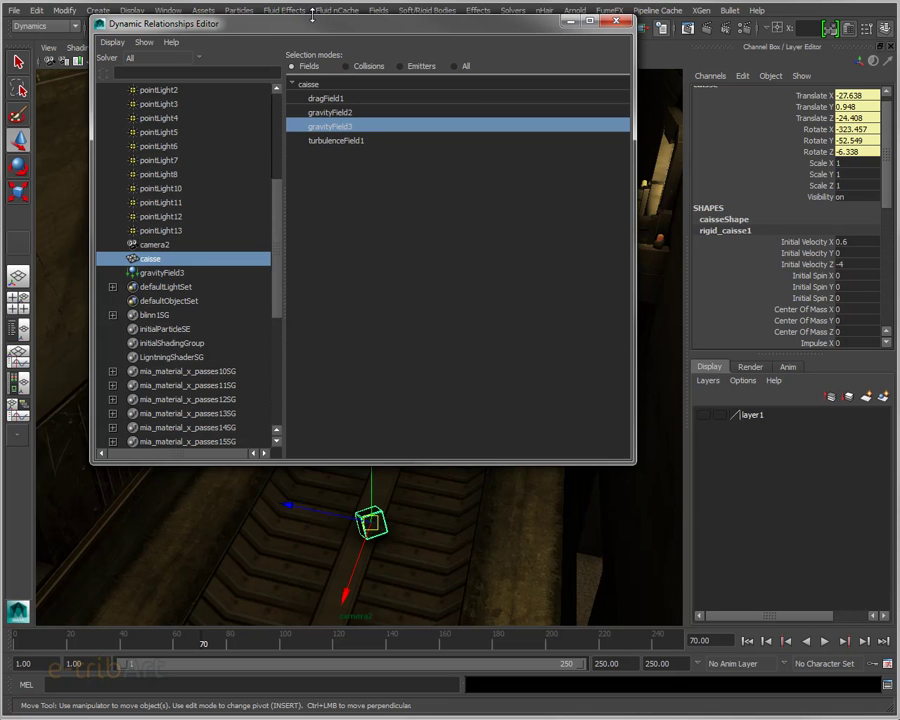
left_click_drag(310, 30, 899, 35)
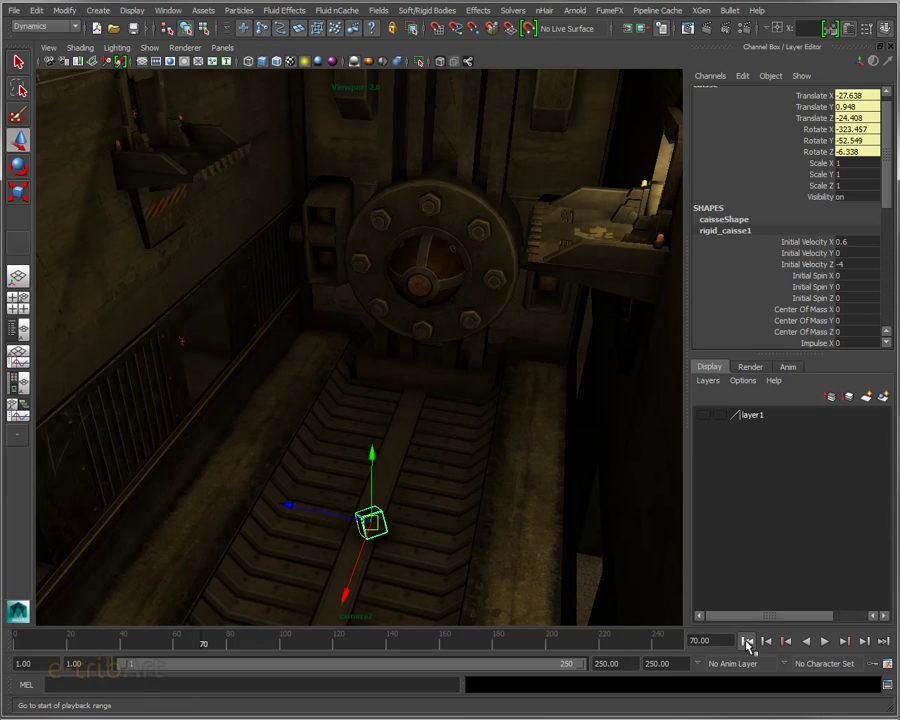
- Replay the crate from frame 1 to frame 116, then again from the start, pausing at 44
left_click(747, 640)
left_click(826, 642)
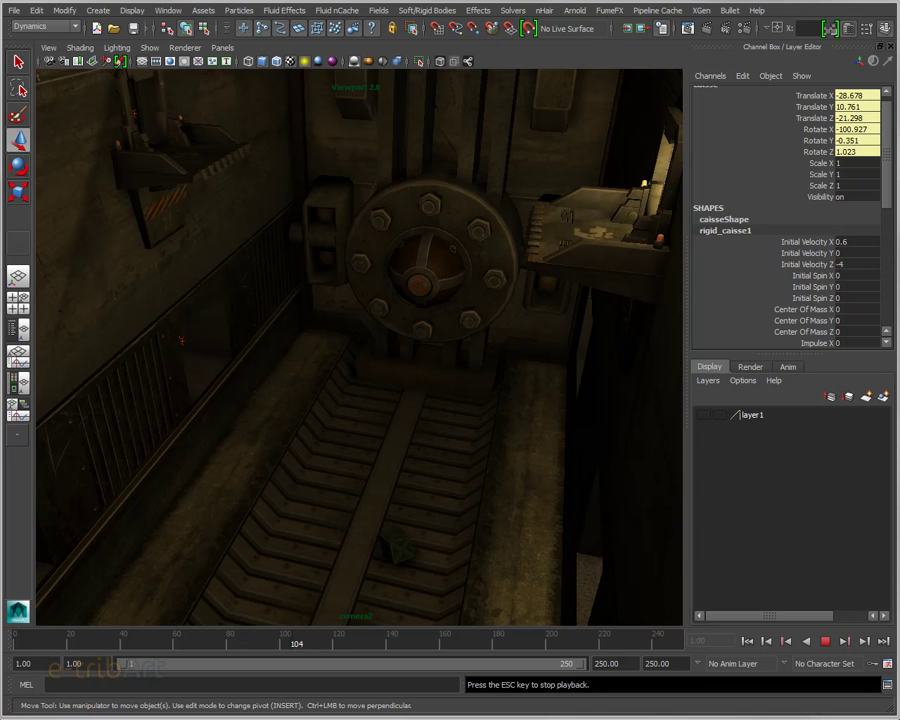
left_click(825, 641)
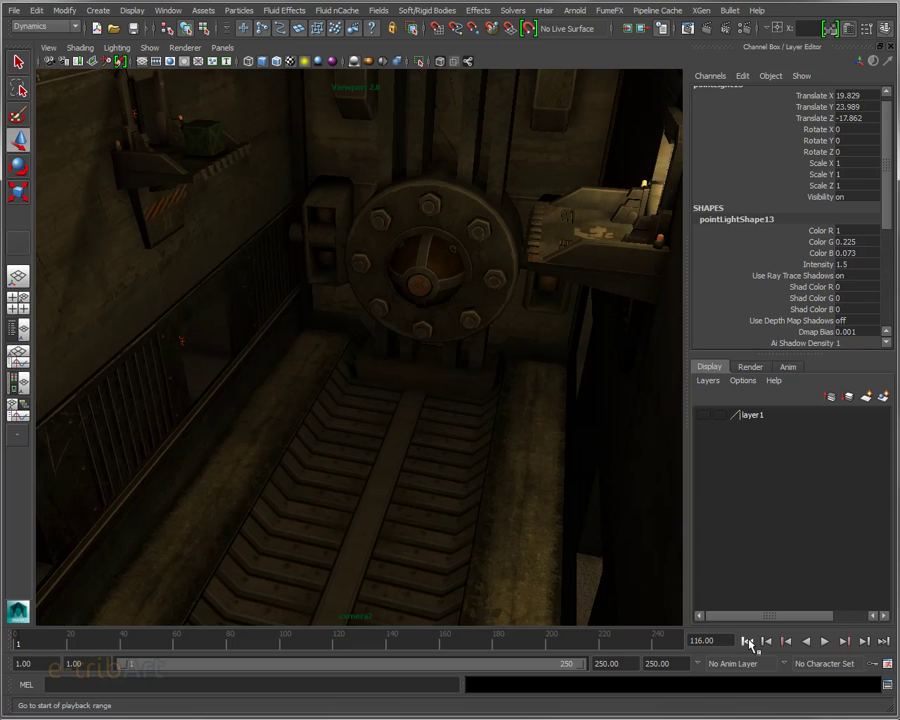
left_click(748, 641)
left_click(825, 641)
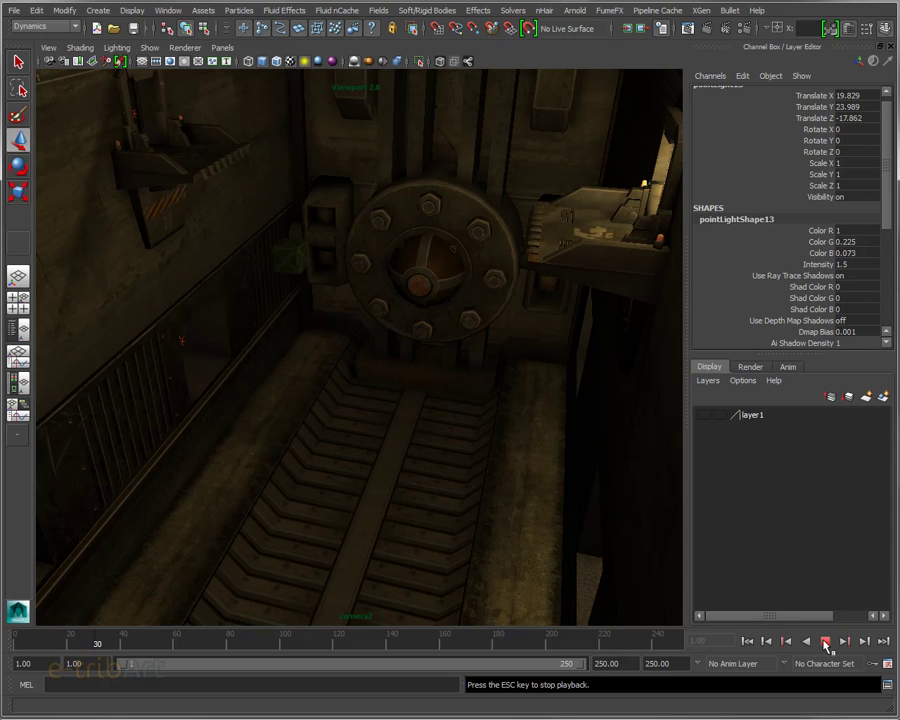
left_click(825, 641)
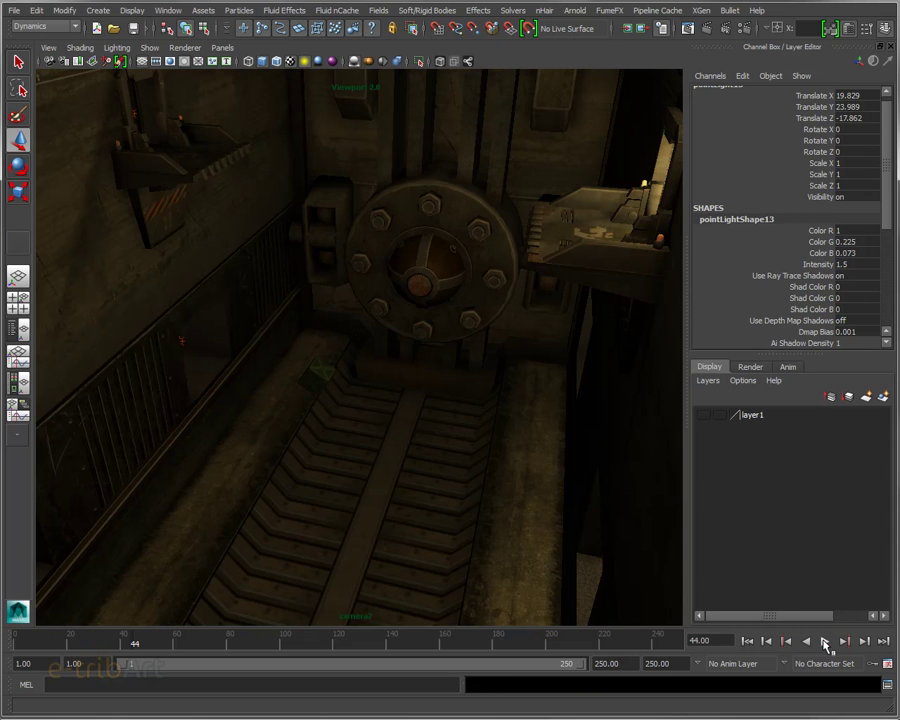
left_click(886, 669)
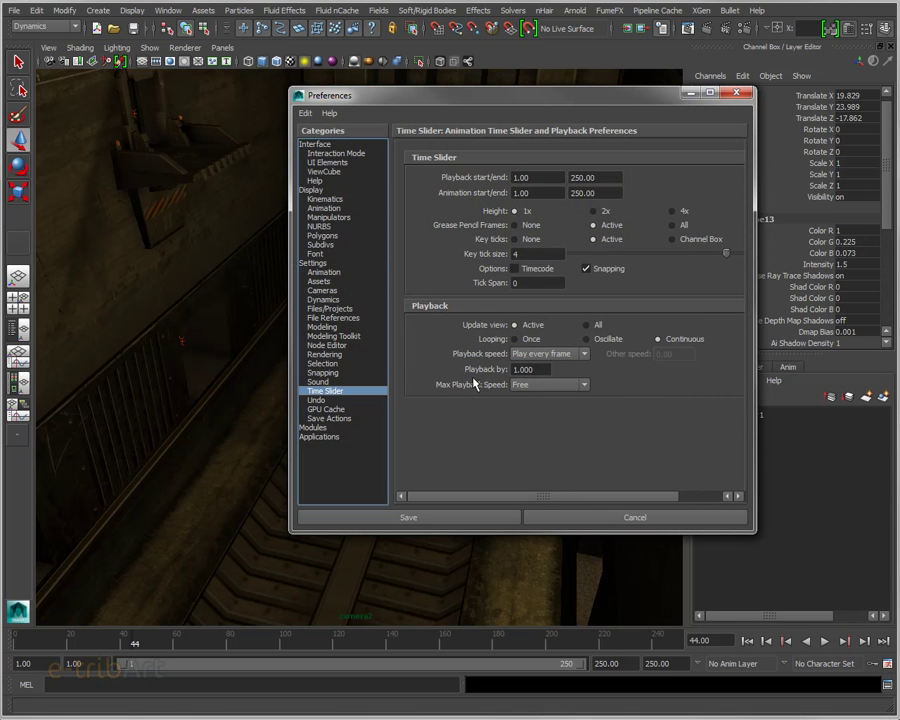
left_click(549, 370)
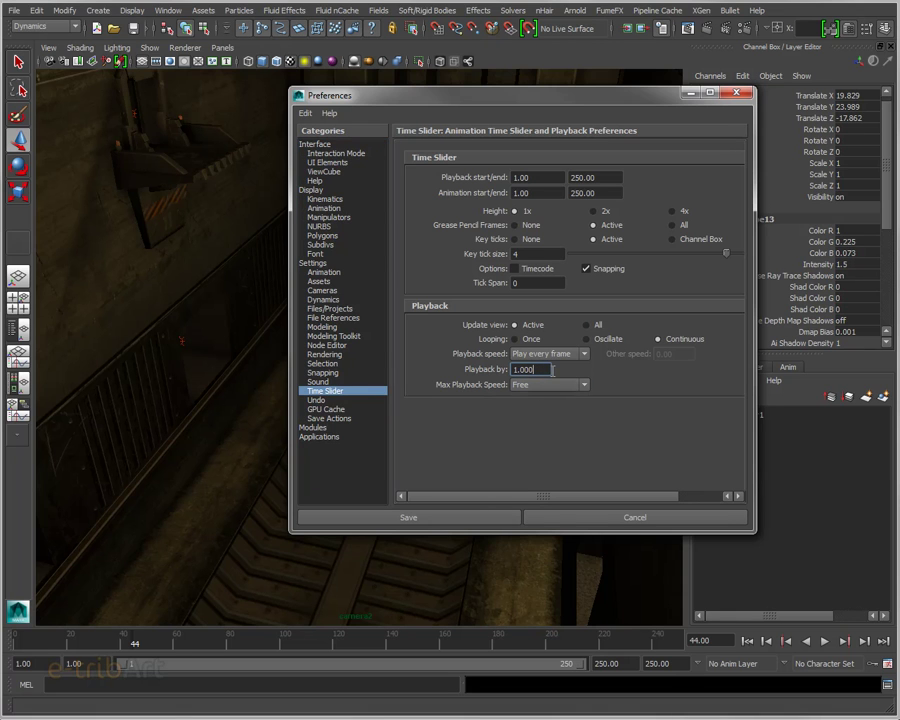
left_click(560, 518)
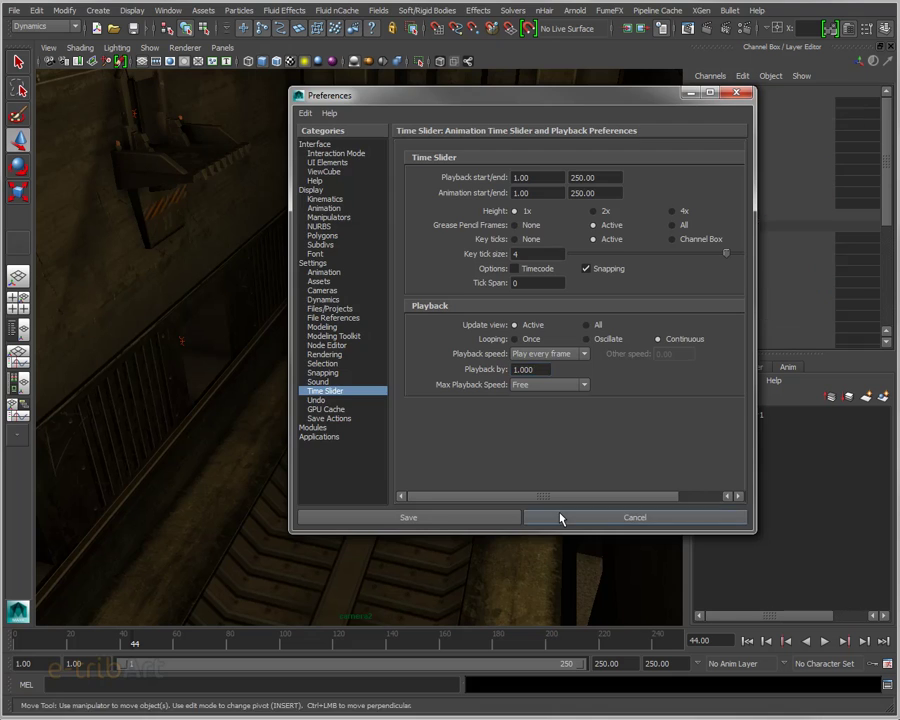
- Replay the crate simulation from frame 1, pause it at frame 23, and show the Solvers menu commands
left_click(747, 640)
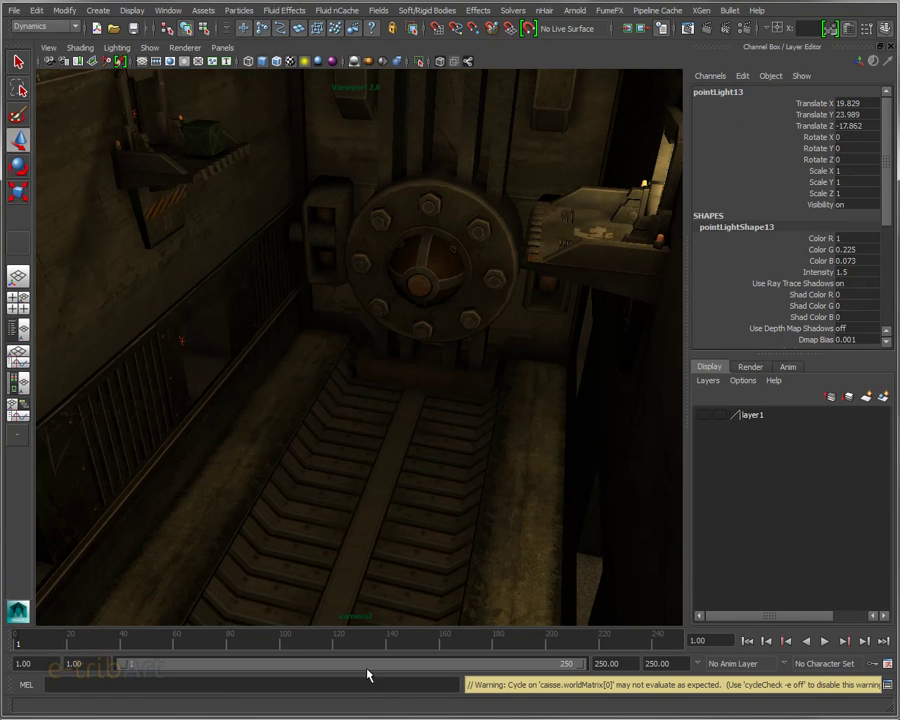
left_click(827, 641)
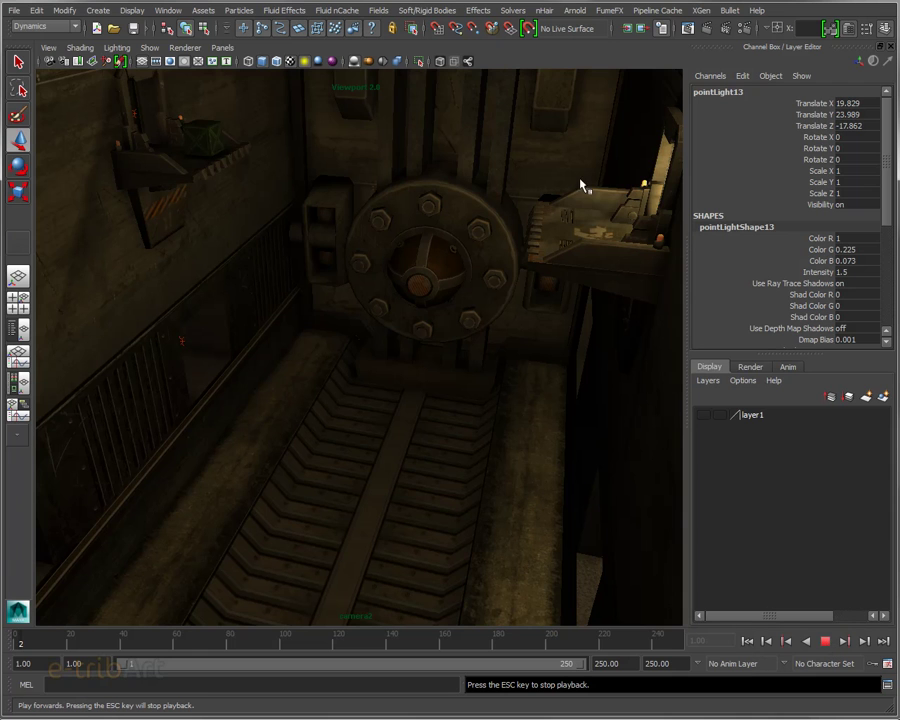
left_click(827, 641)
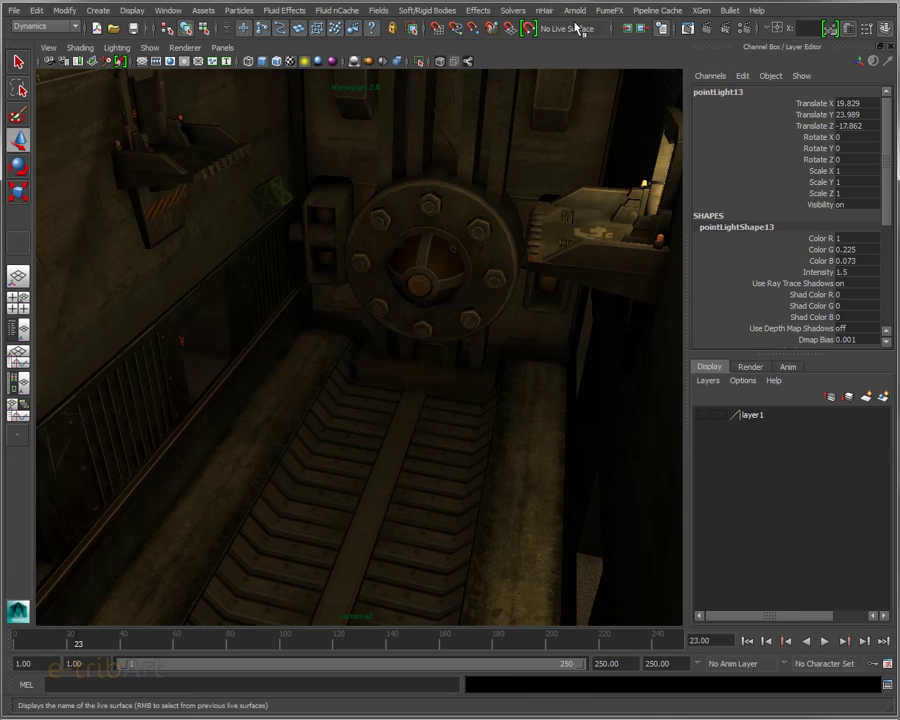
left_click(510, 11)
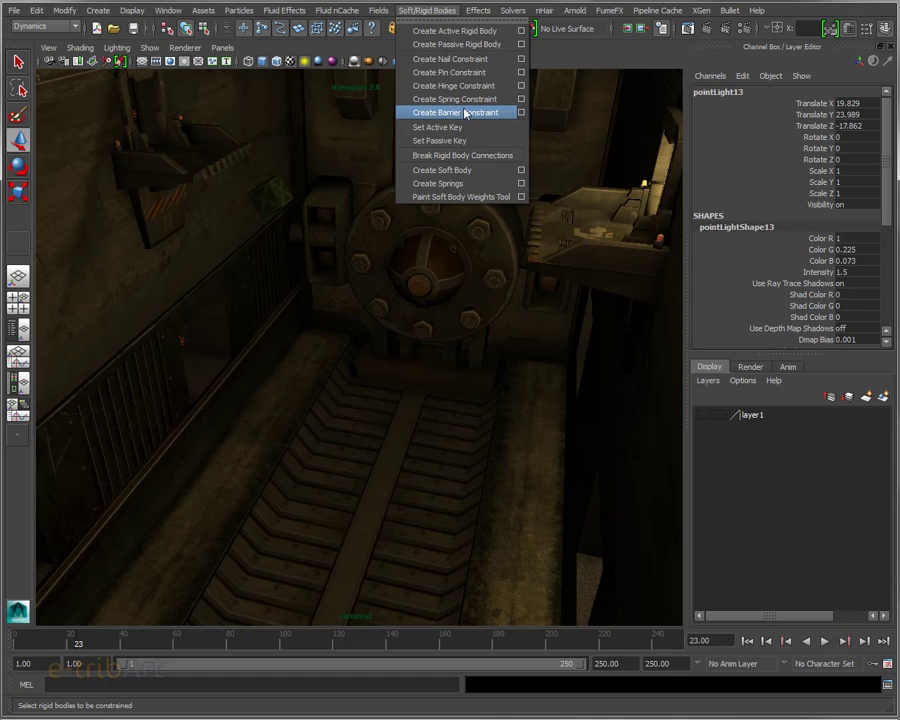
- Dismiss the Soft/Rigid Bodies menu without running any rigid-body command
left_click(567, 53)
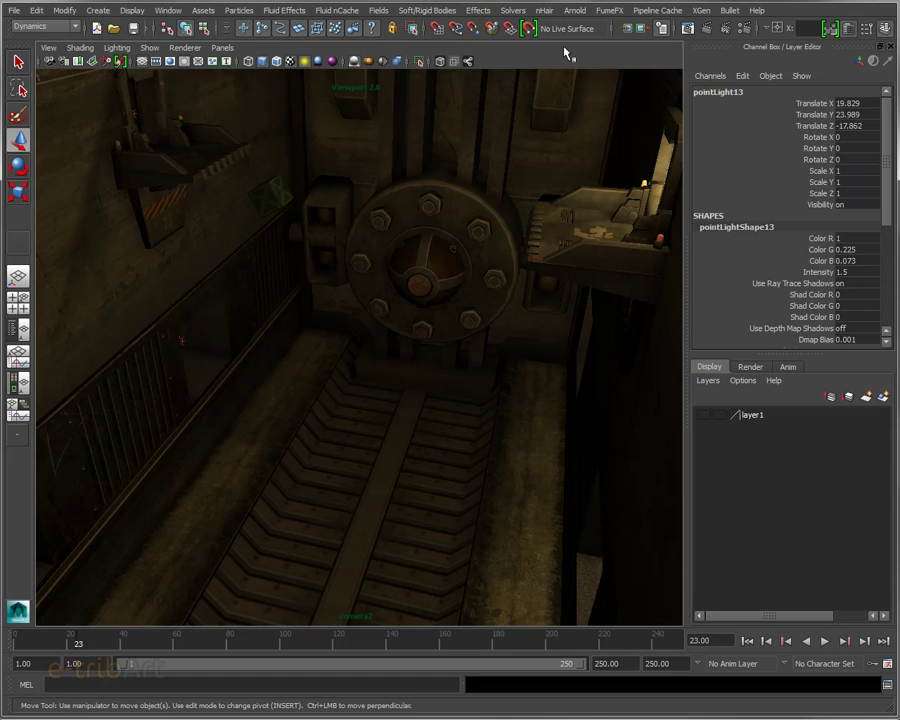